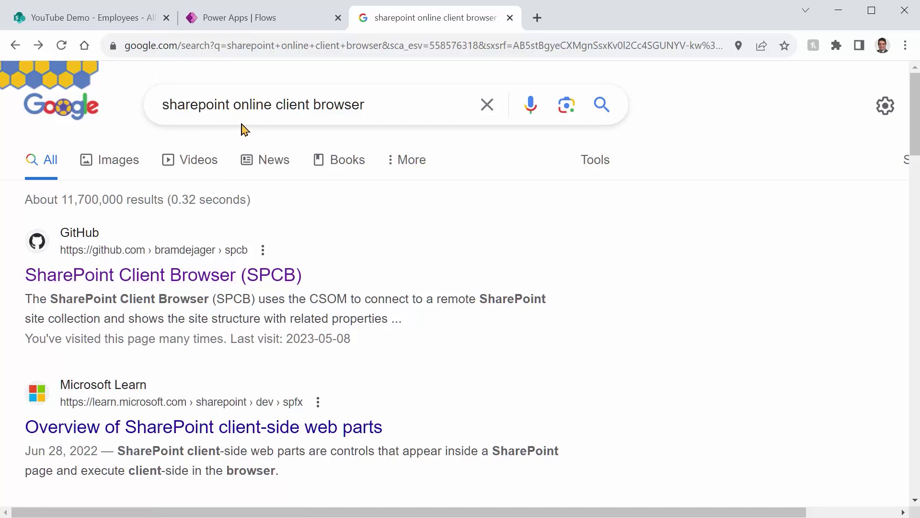
Open the SharePoint Client Browser (SPCB) GitHub repository and scroll to its Releases & Downloads table.
left_click(153, 285)
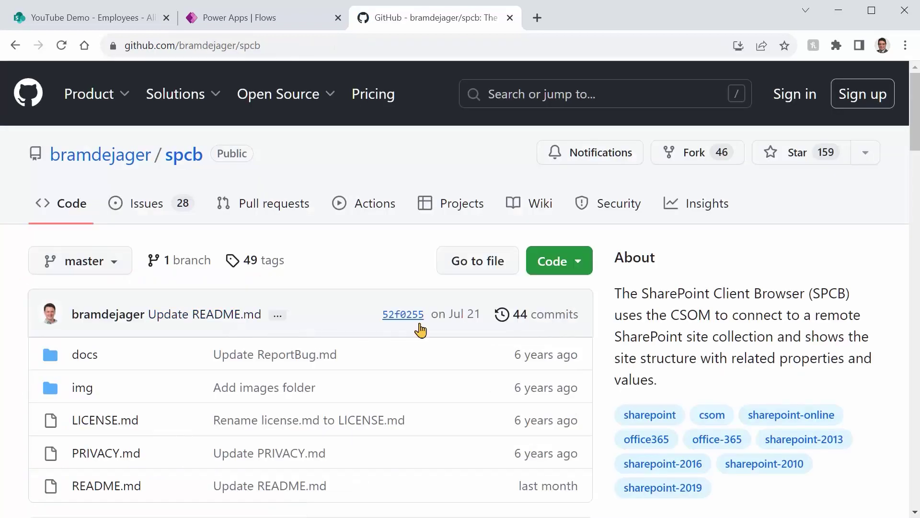
scroll(253, 319, "down", 15)
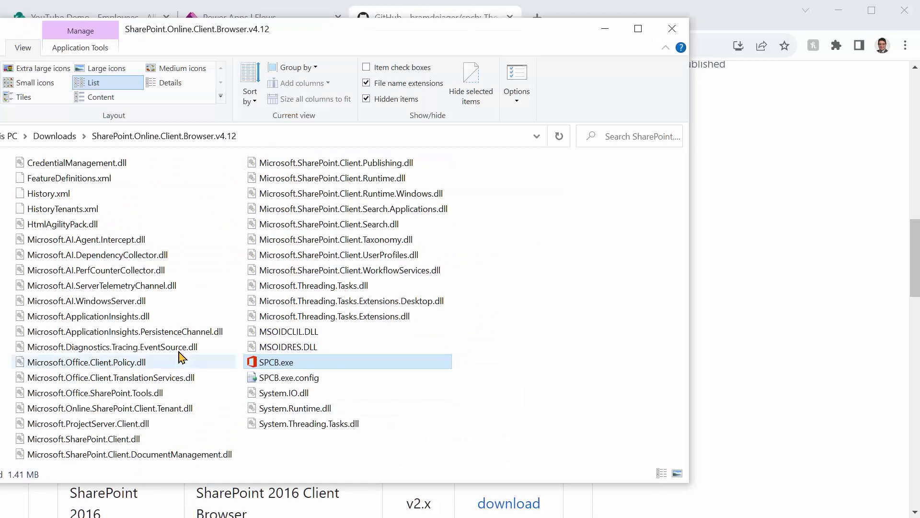
mouse_move(275, 366)
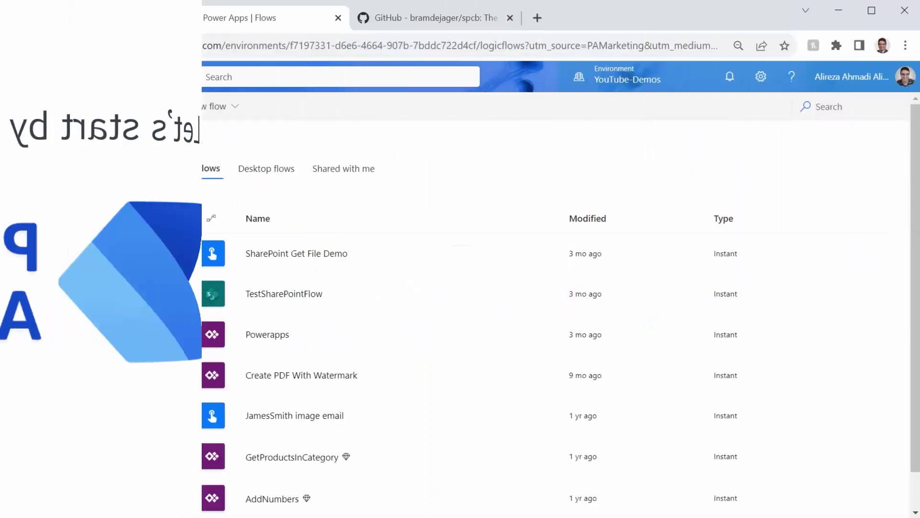
Create a manually triggered instant cloud flow named 'Employee Inventory Lookup'.
left_click(233, 107)
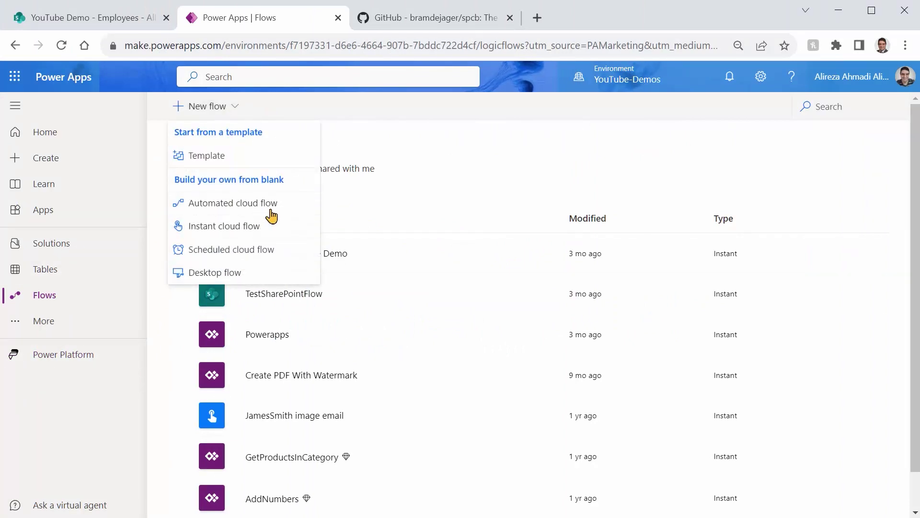
left_click(237, 228)
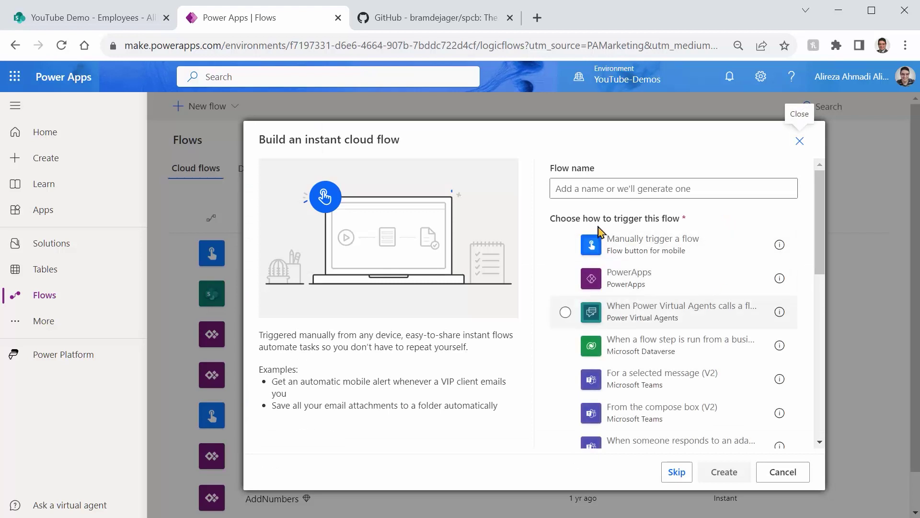
left_click(636, 250)
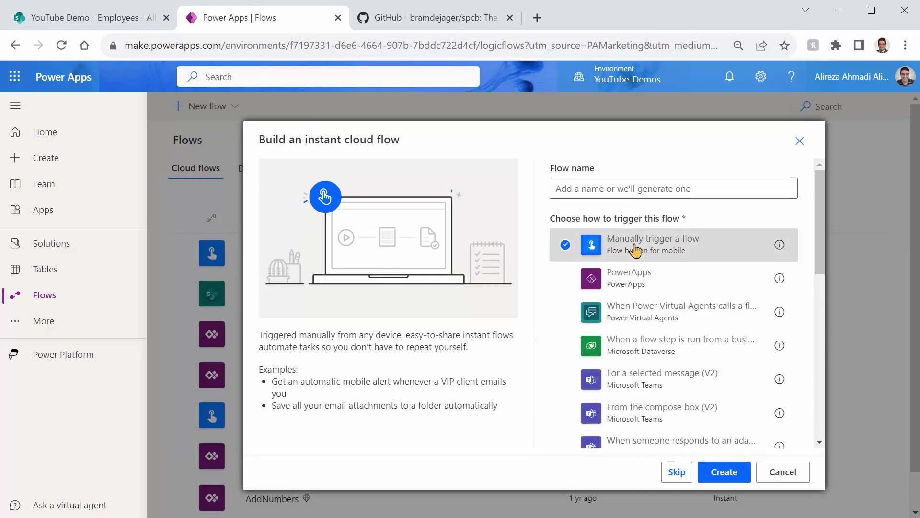
left_click(624, 188)
type("Em")
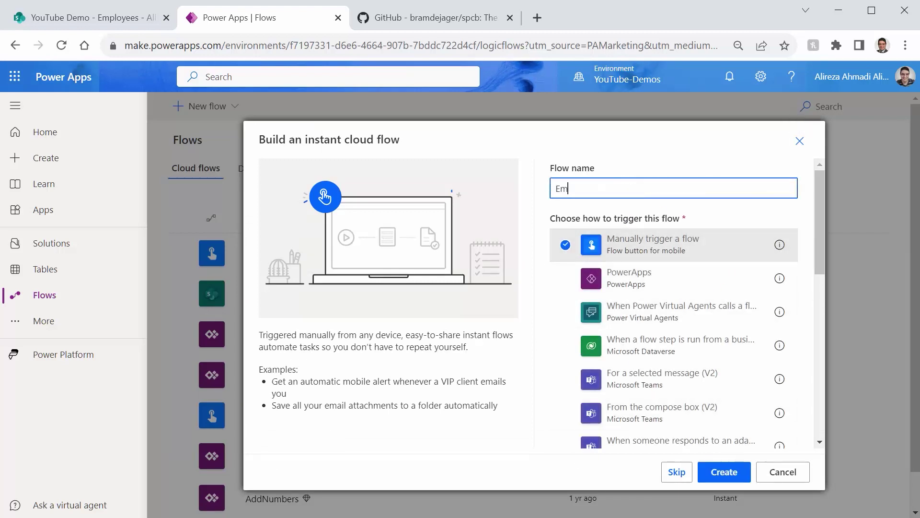
type("ployee Inventory Lookup")
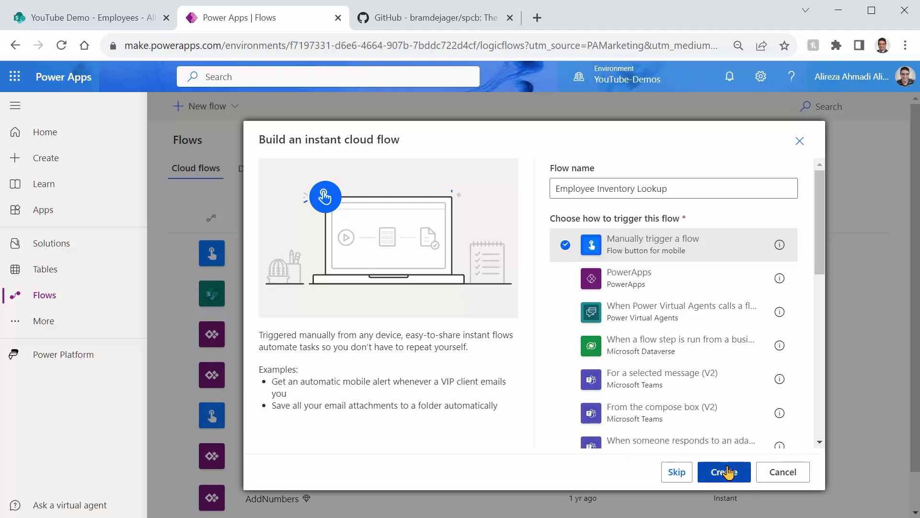
left_click(725, 473)
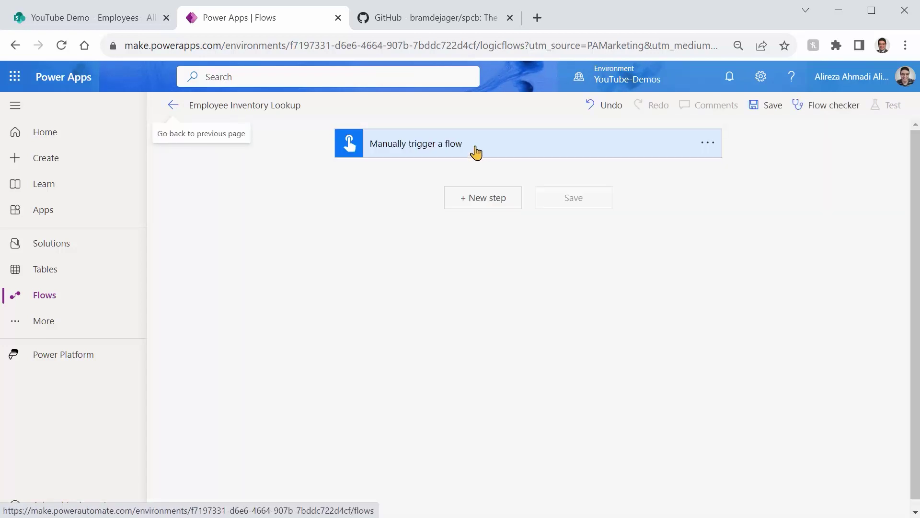
Add an Email input to the manual trigger.
left_click(474, 149)
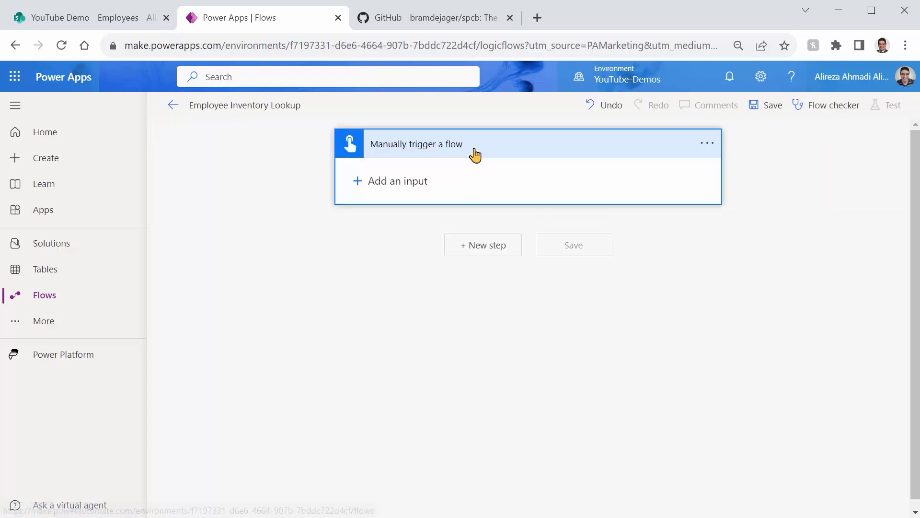
left_click(358, 182)
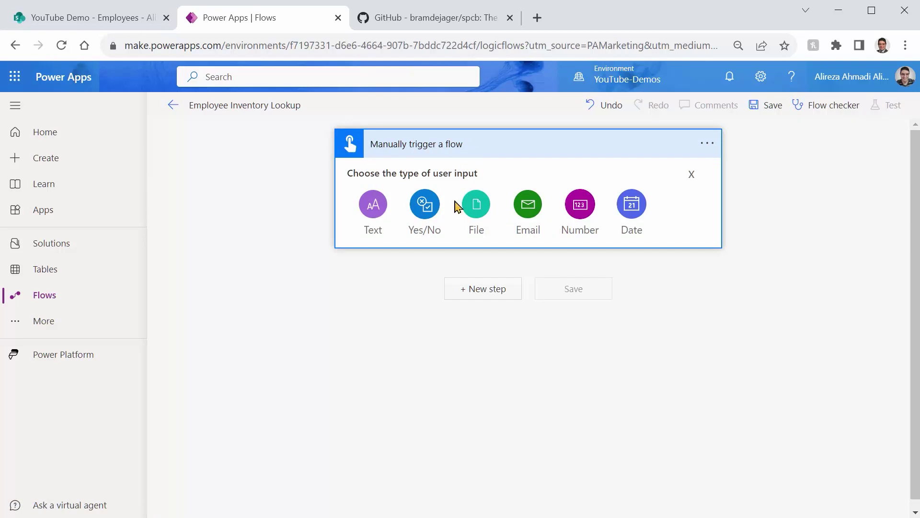
left_click(530, 217)
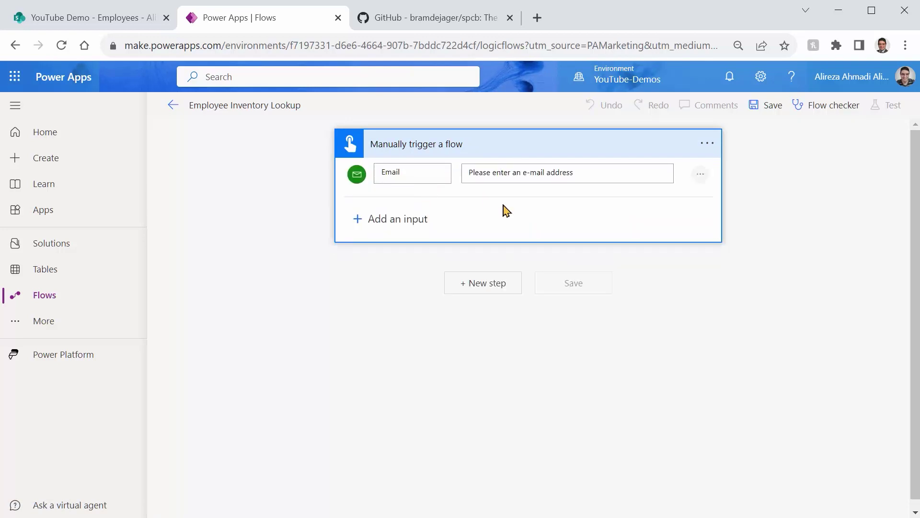
type("E")
Add a SharePoint Get items action after the manual trigger.
left_click(474, 201)
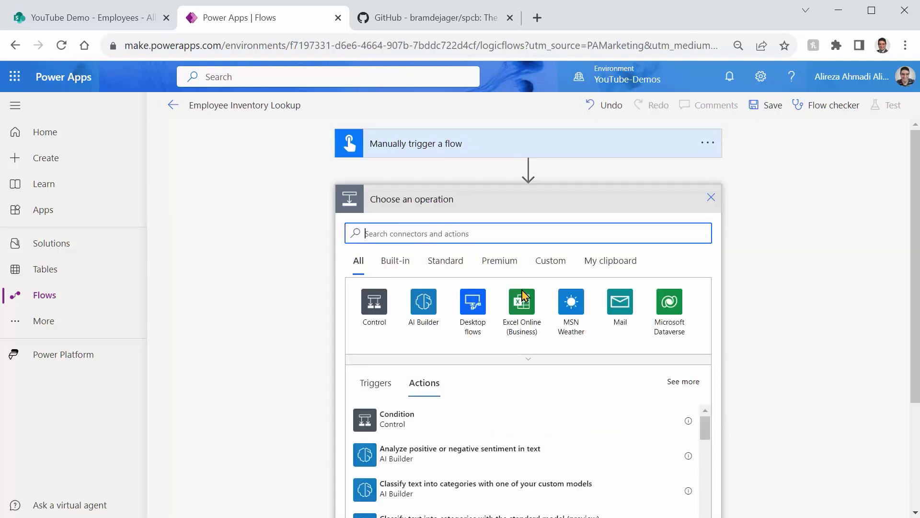
type("Get Items")
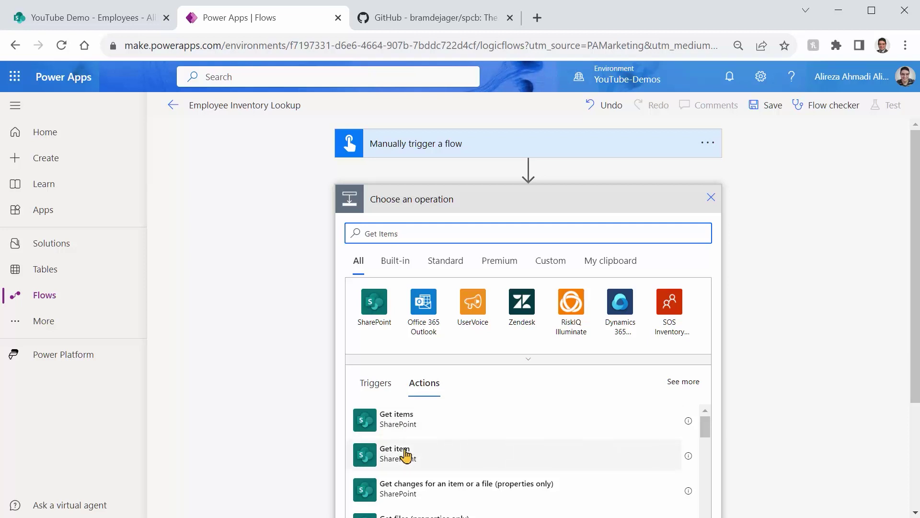
left_click(433, 421)
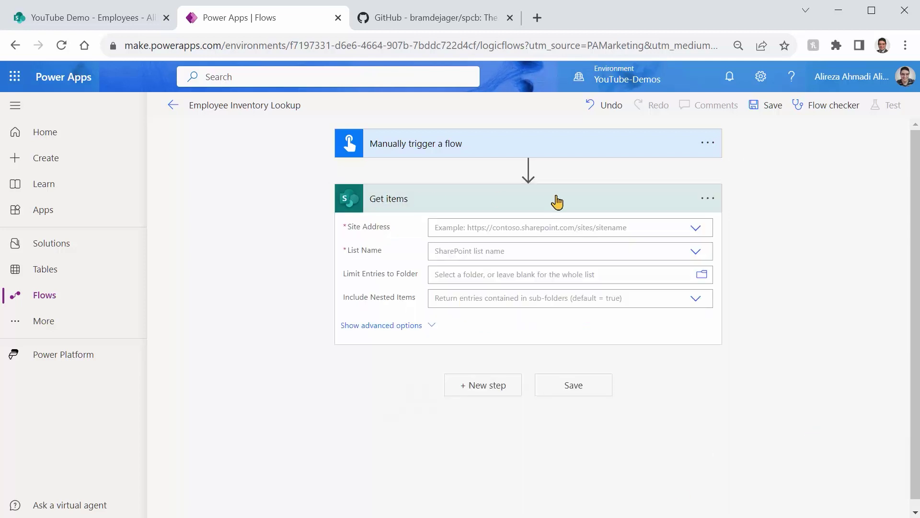
Rename the Get items step to 'Get Employee by email'.
left_click(701, 207)
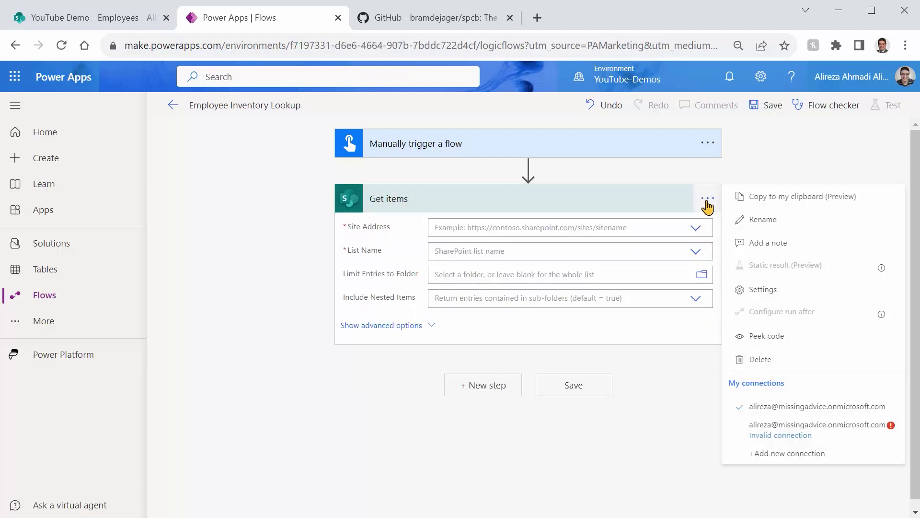
left_click(772, 224)
key("End")
key("ctrl+shift+Left")
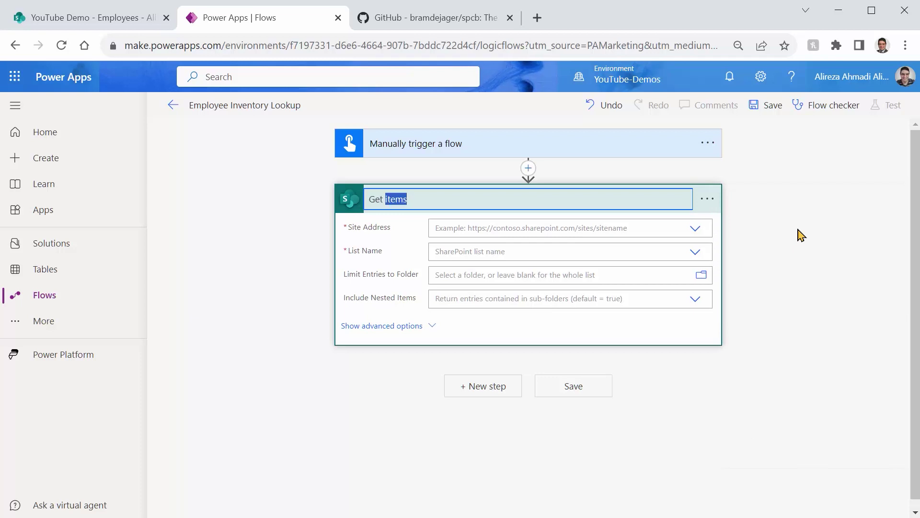
type("Employee by email")
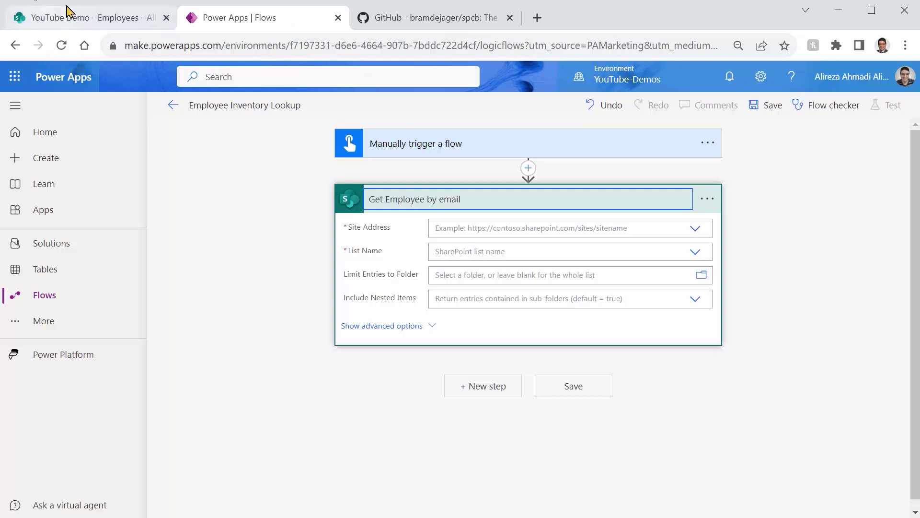
Copy the YouTube Demo site's link address from the SharePoint Employees page.
left_click(81, 21)
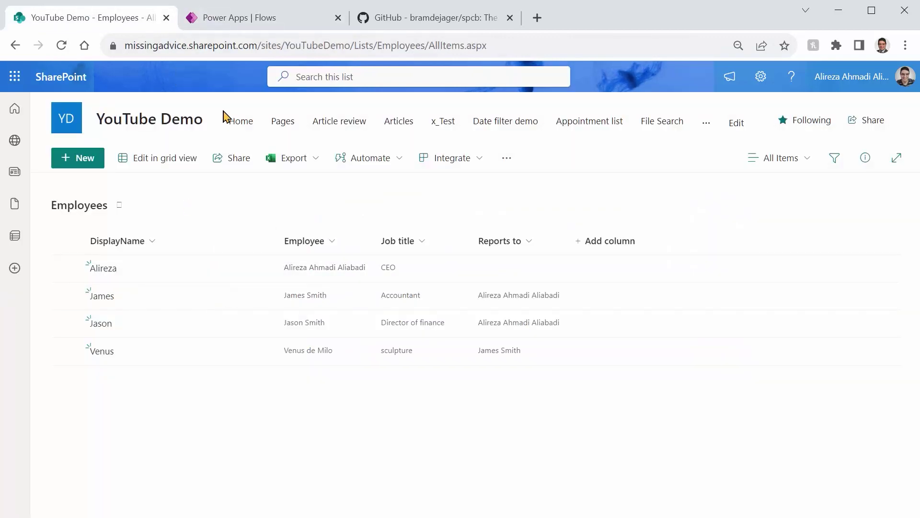
right_click(175, 124)
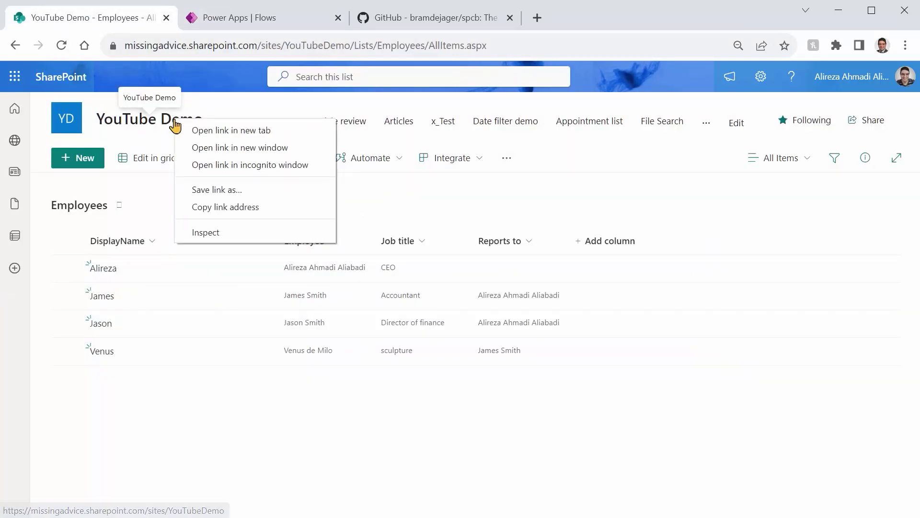
left_click(219, 206)
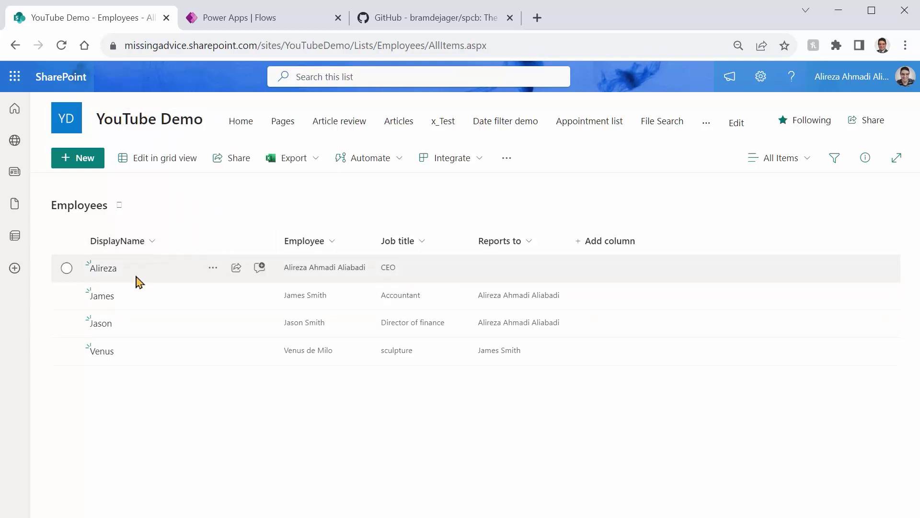
View the Inventory Items list, then go back to the flow editor.
left_click(712, 133)
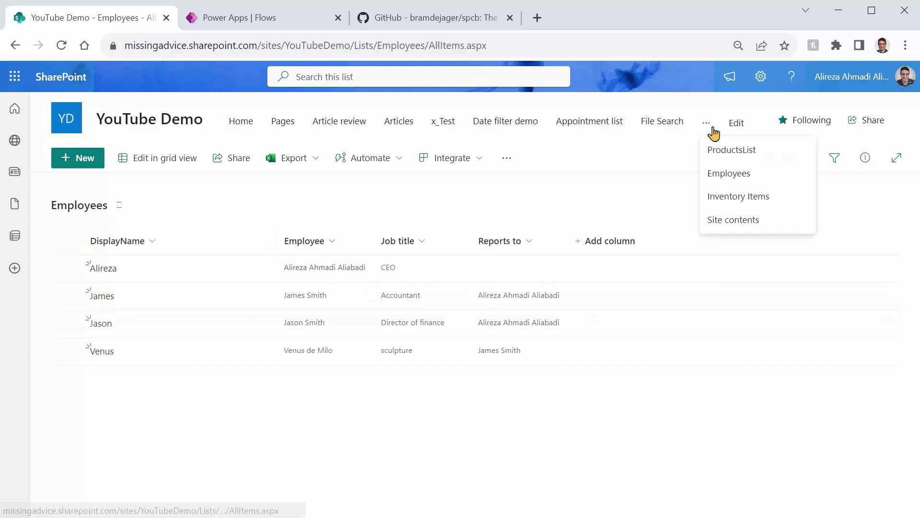
left_click(743, 198)
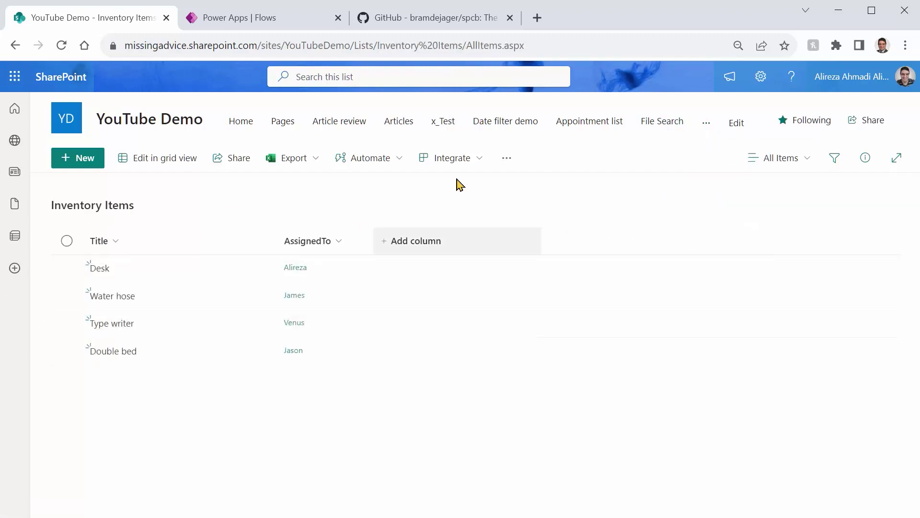
left_click(238, 18)
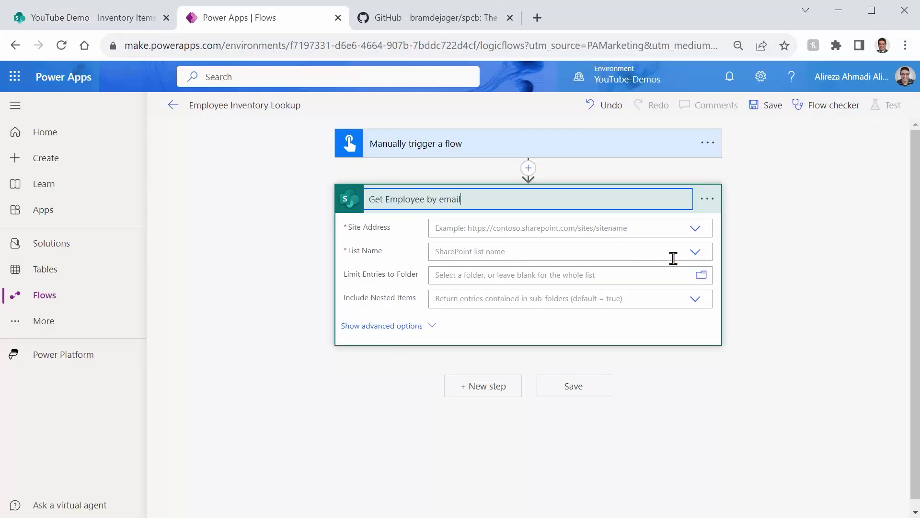
Point Get Employee by email at the pasted YouTube Demo site and Employees list, then save.
left_click(695, 229)
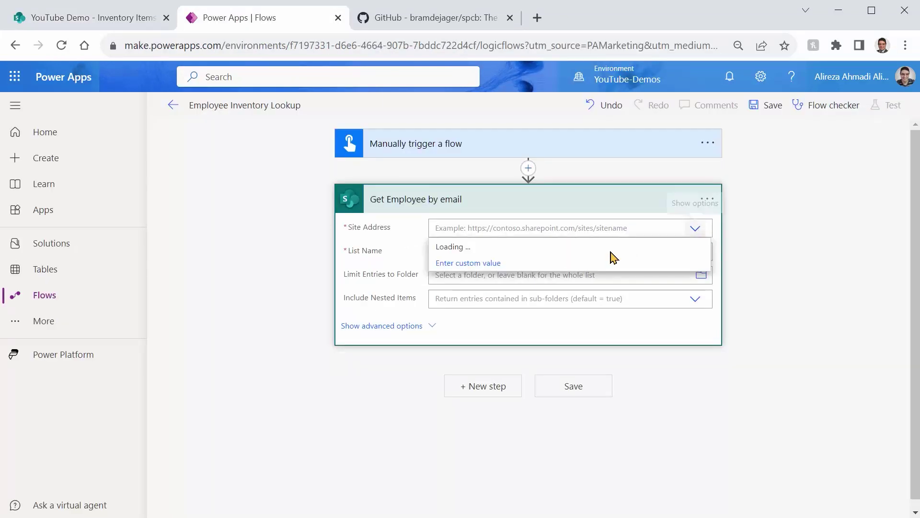
left_click(511, 264)
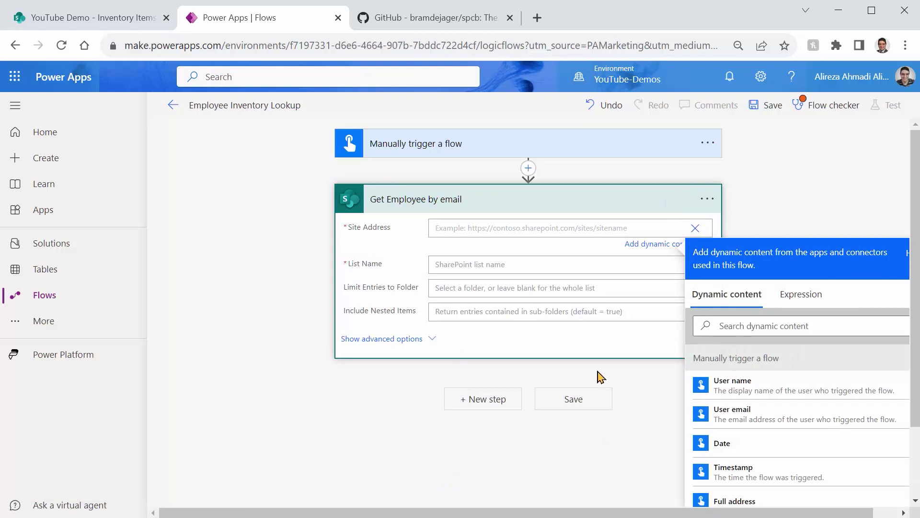
key("ctrl+v")
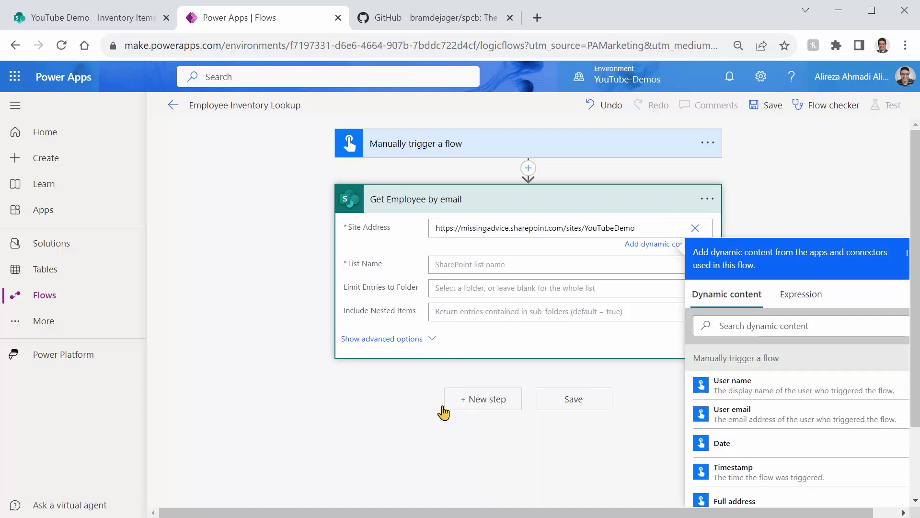
left_click(378, 272)
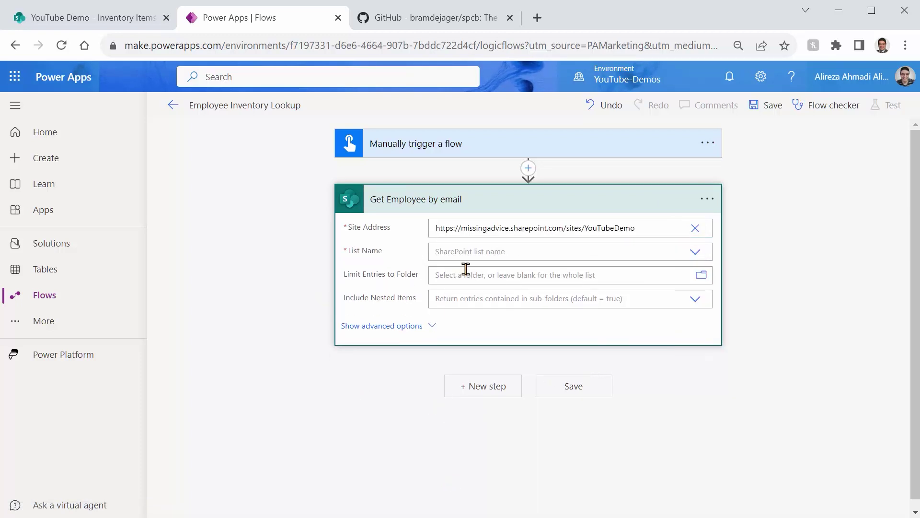
left_click(695, 252)
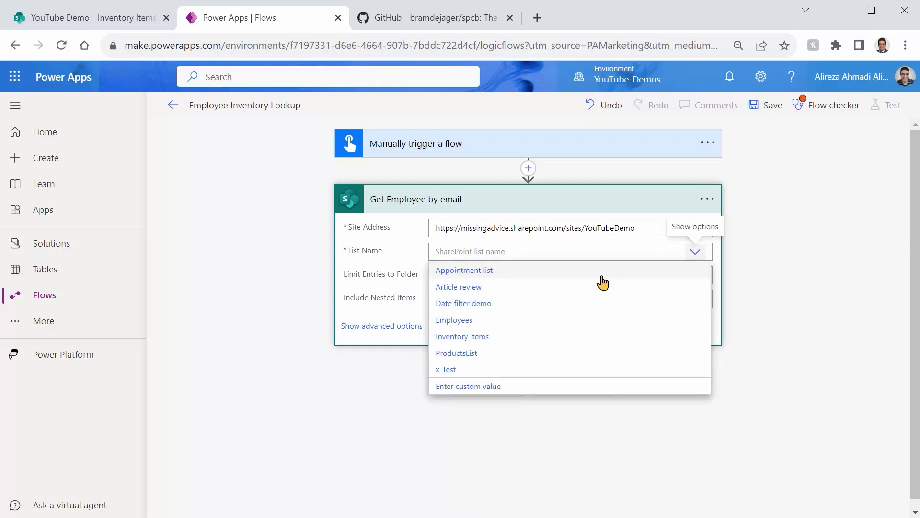
left_click(477, 320)
left_click(590, 396)
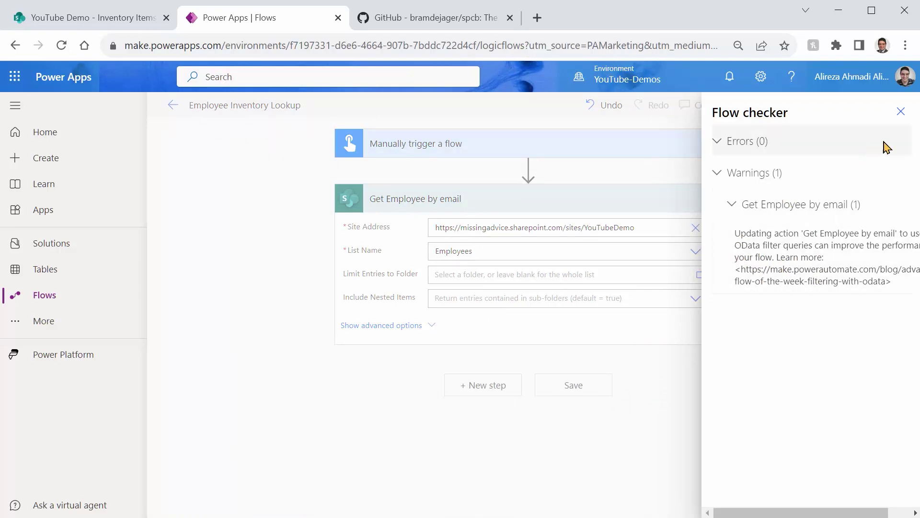
Close the Flow checker and show the action's advanced options to edit Filter Query.
left_click(901, 111)
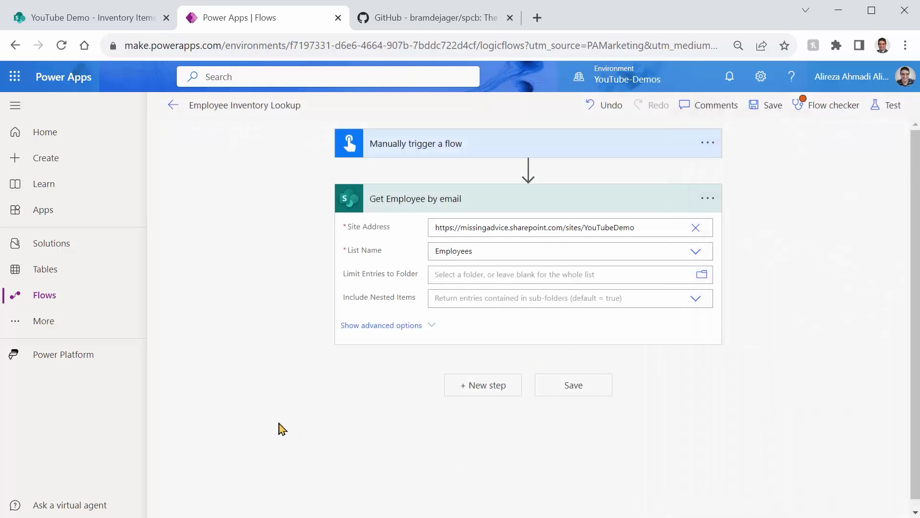
left_click(388, 326)
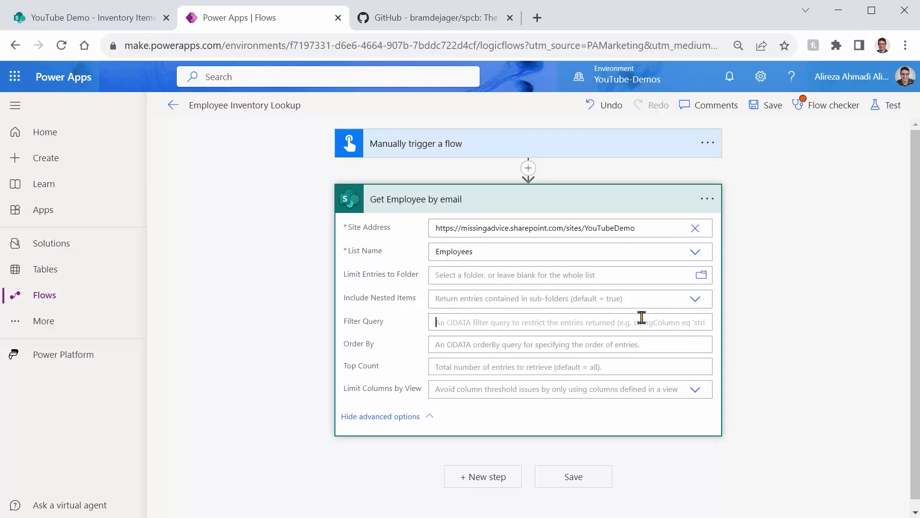
left_click(665, 322)
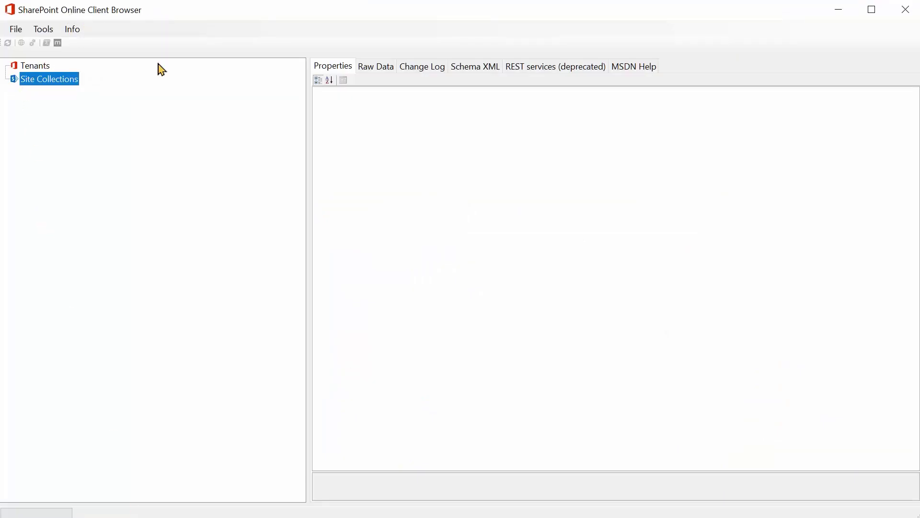
Add the YouTubeDemo site collection in SPCB and expand YouTube Demo down to its Lists.
key("alt+Tab")
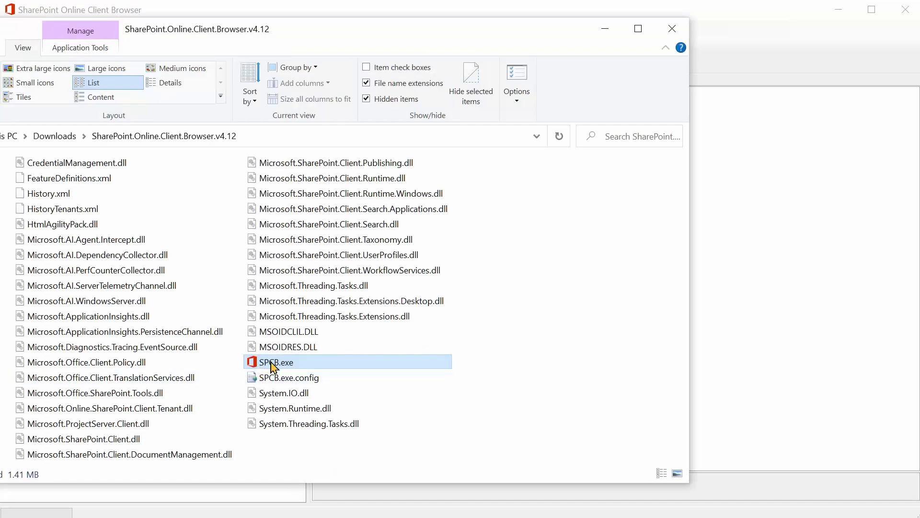
key("alt+Tab")
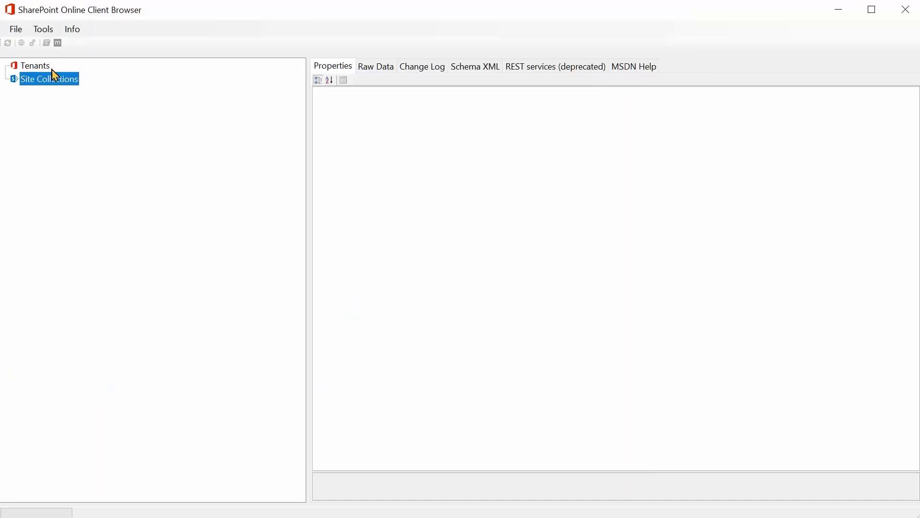
right_click(55, 83)
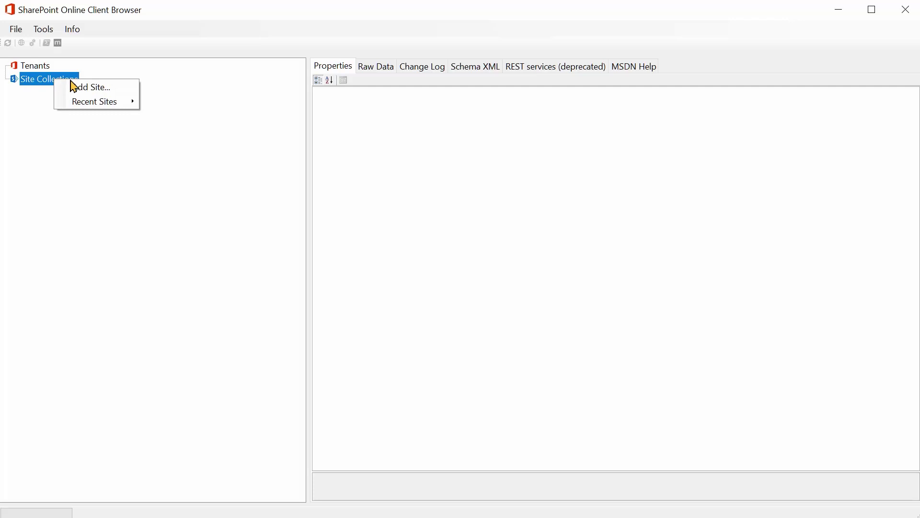
left_click(85, 88)
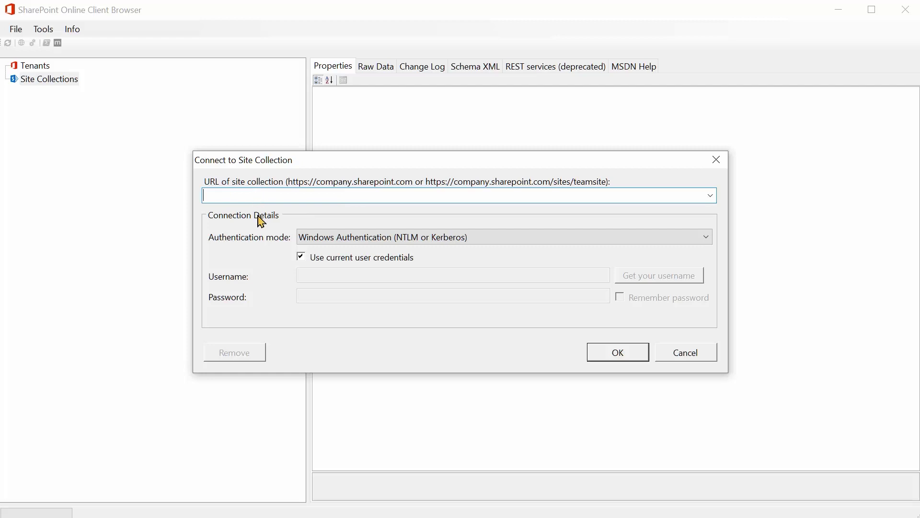
key("Down")
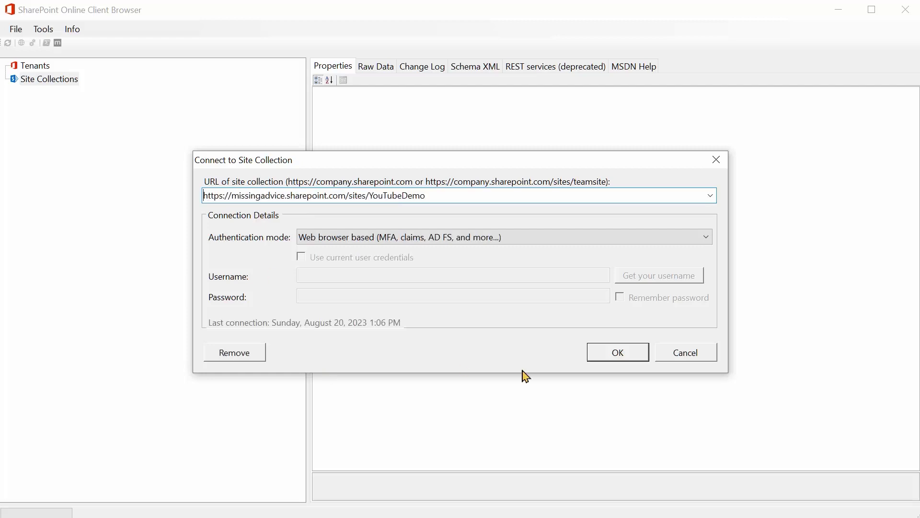
left_click(595, 357)
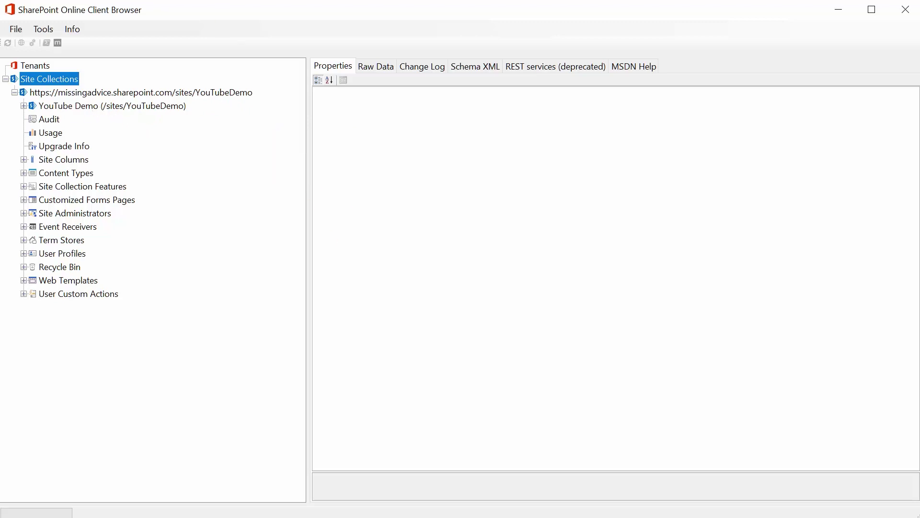
left_click(23, 105)
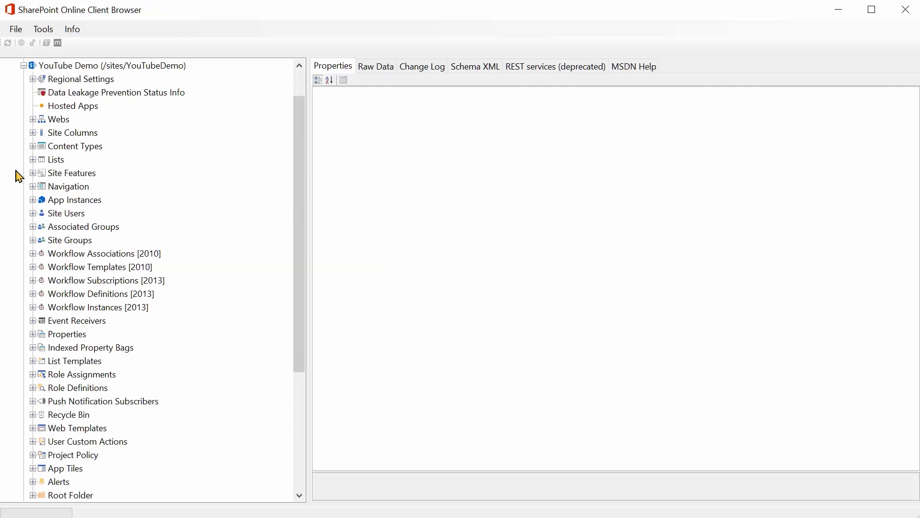
left_click(32, 159)
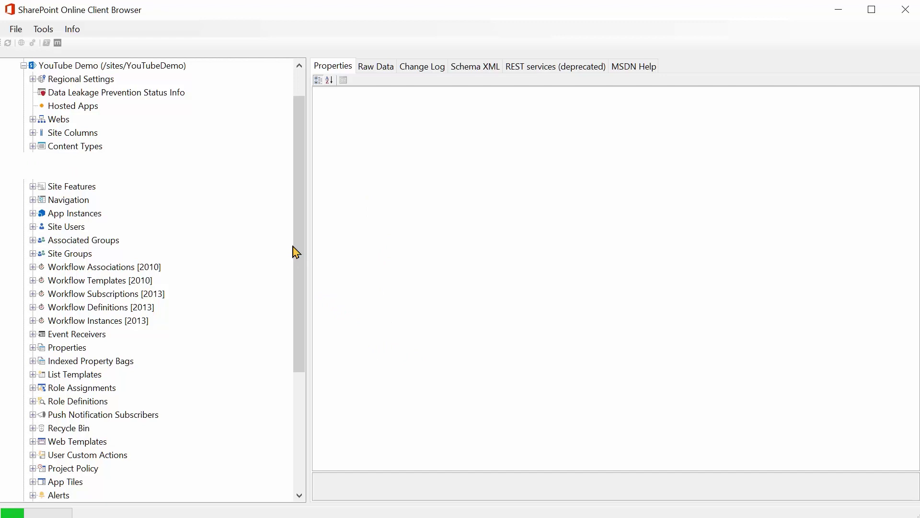
Expand Employees > Fields and select the Employee custom column.
scroll(157, 303, "down", 2)
scroll(157, 303, "down", 1)
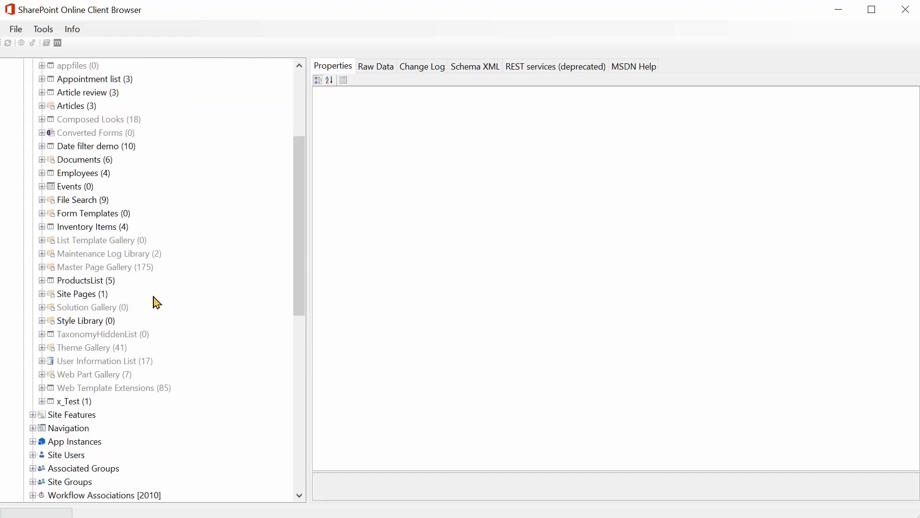
left_click(62, 174)
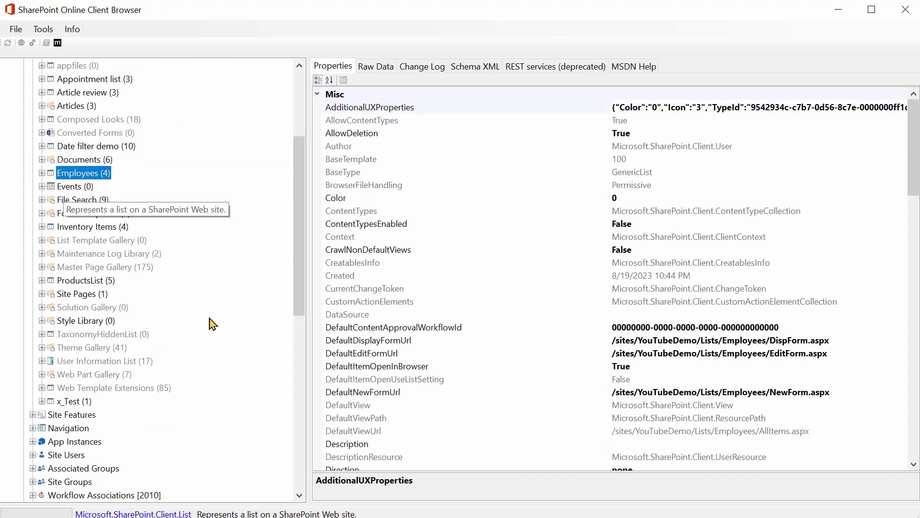
left_click(41, 173)
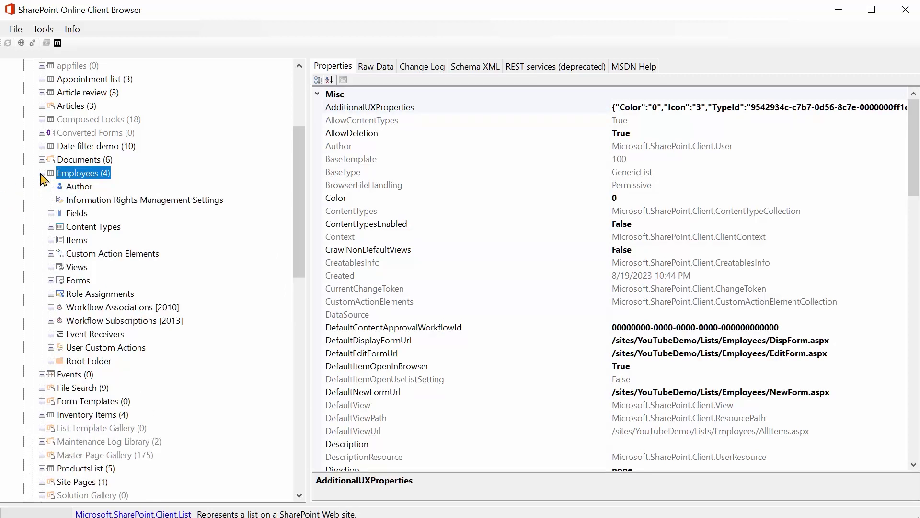
left_click(51, 215)
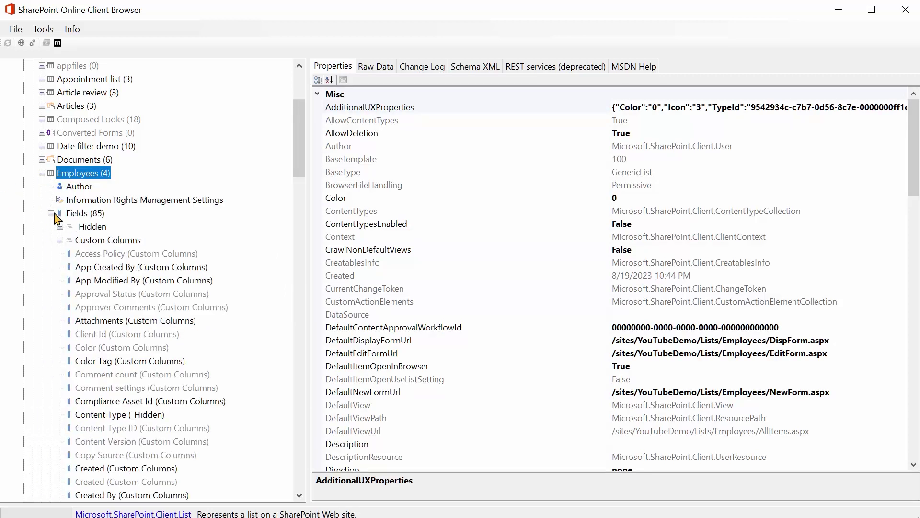
scroll(105, 278, "down", 3)
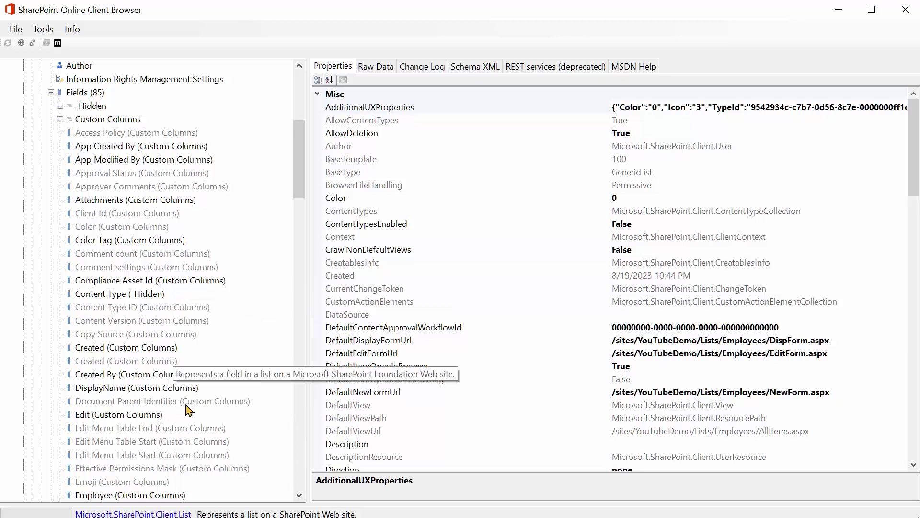
scroll(170, 400, "down", 2)
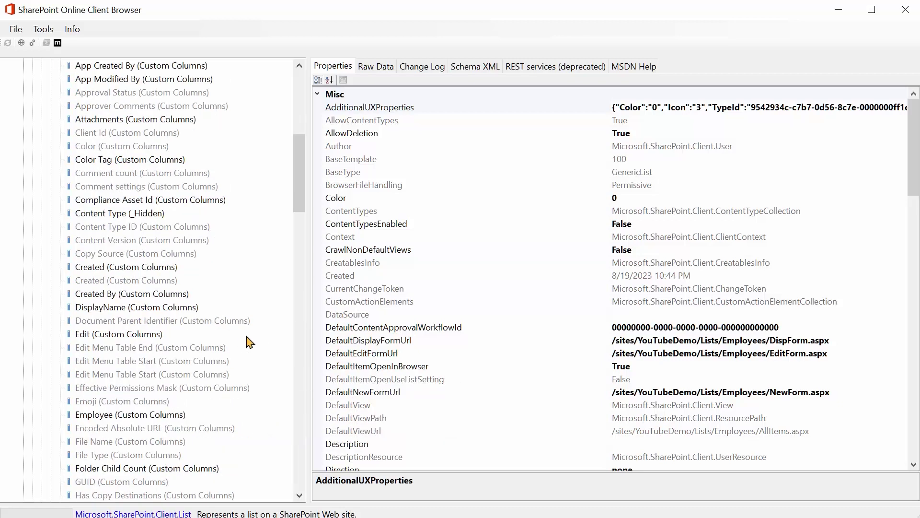
left_click(96, 415)
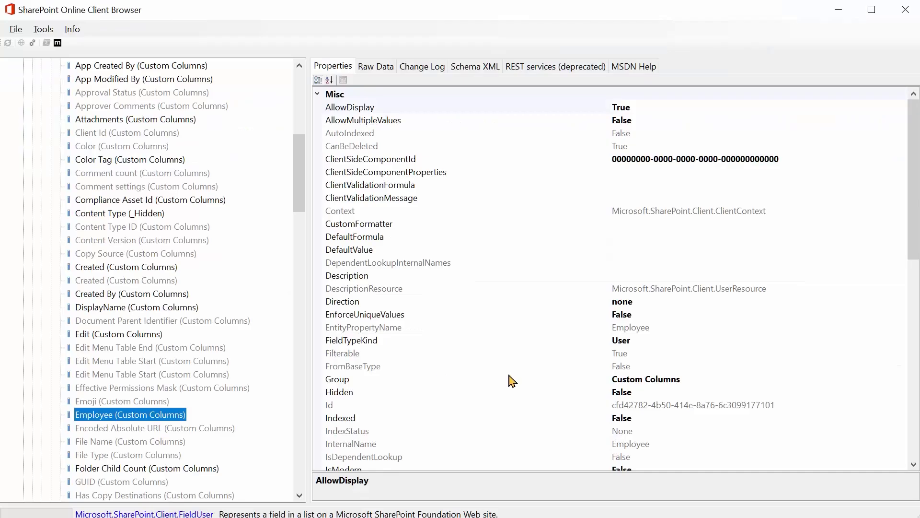
Find the StaticName property, select its value 'Employee', and switch back to the browser.
scroll(512, 380, "down", 5)
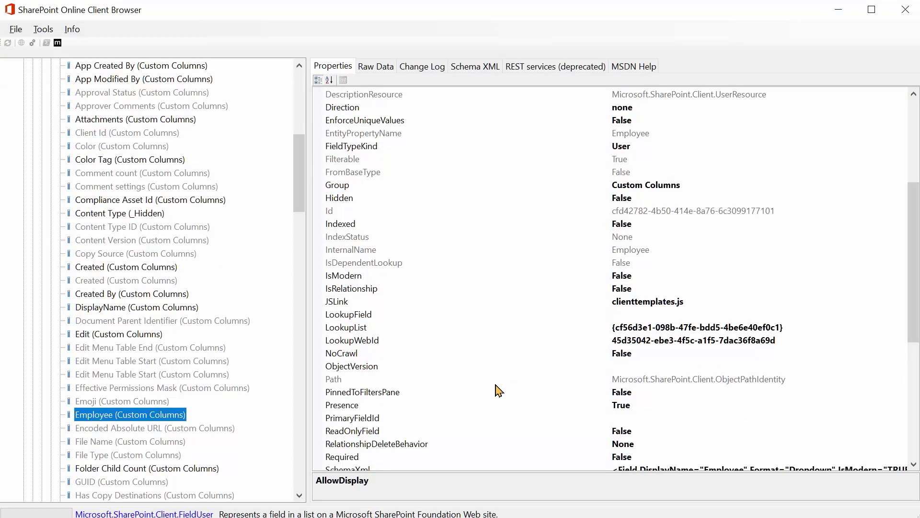
scroll(460, 384, "down", 5)
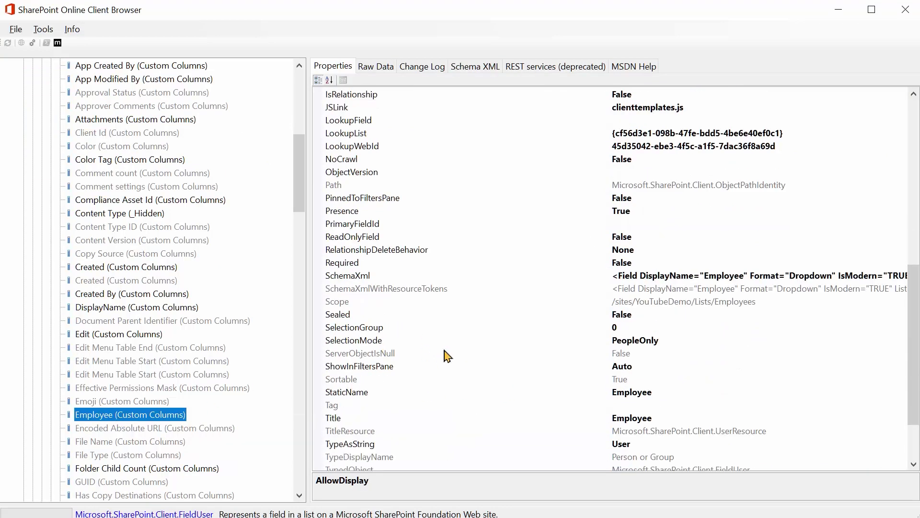
left_click(357, 392)
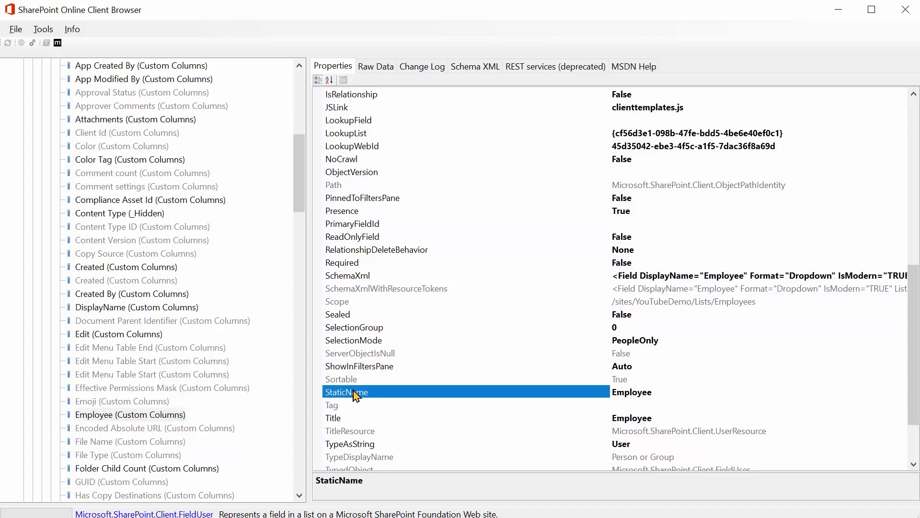
double_click(635, 394)
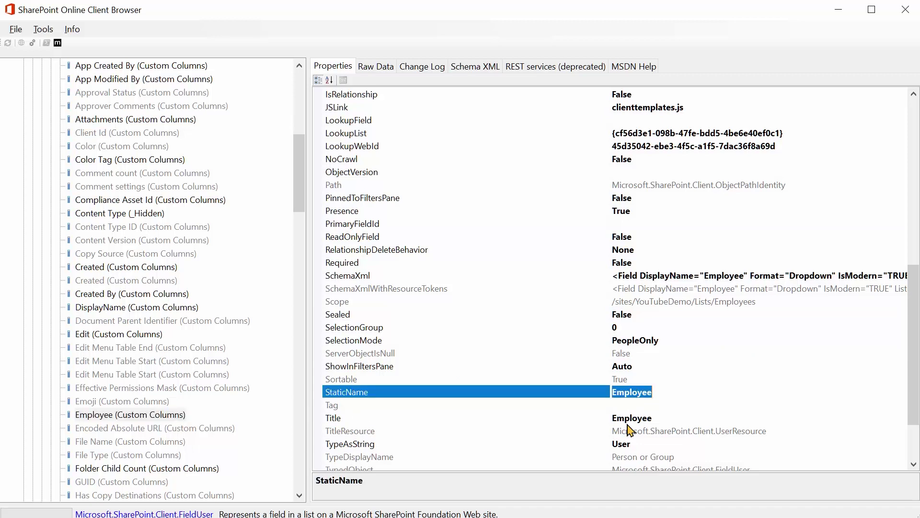
left_click(630, 418)
left_click(626, 392)
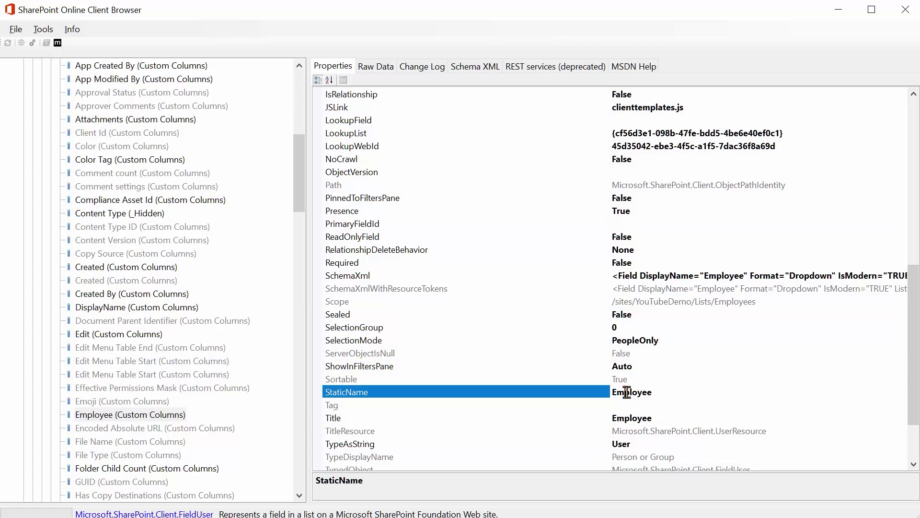
double_click(642, 391)
key("ctrl+c")
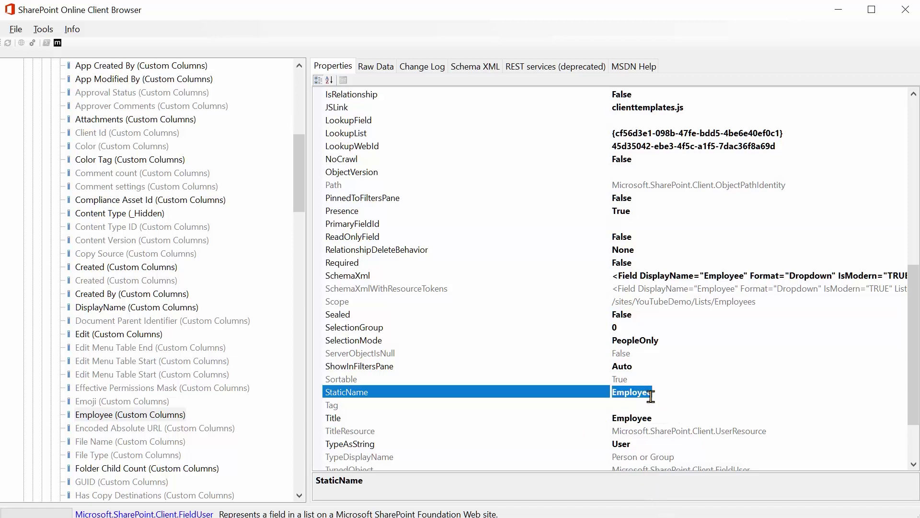
key("alt+Tab")
Build the Filter Query Employee/EMail eq 'Employee email' using the trigger's email, then save the flow.
left_click(278, 19)
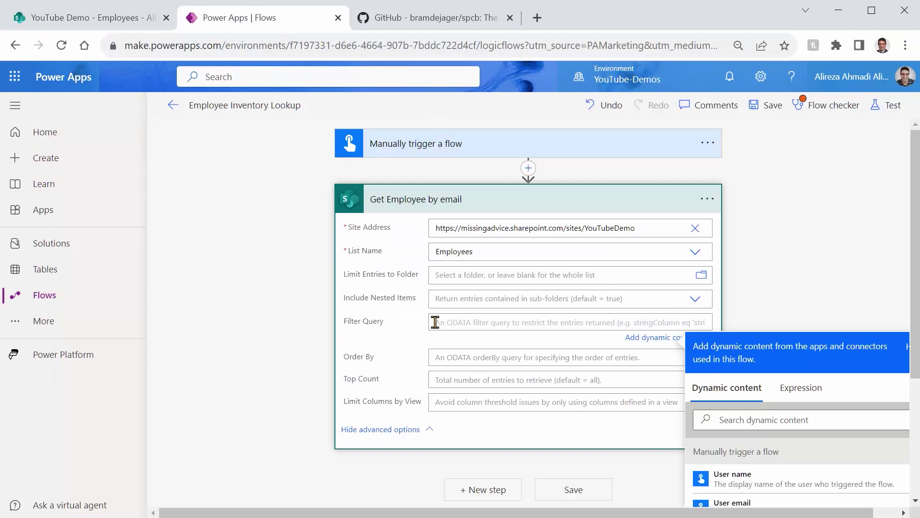
key("ctrl+v")
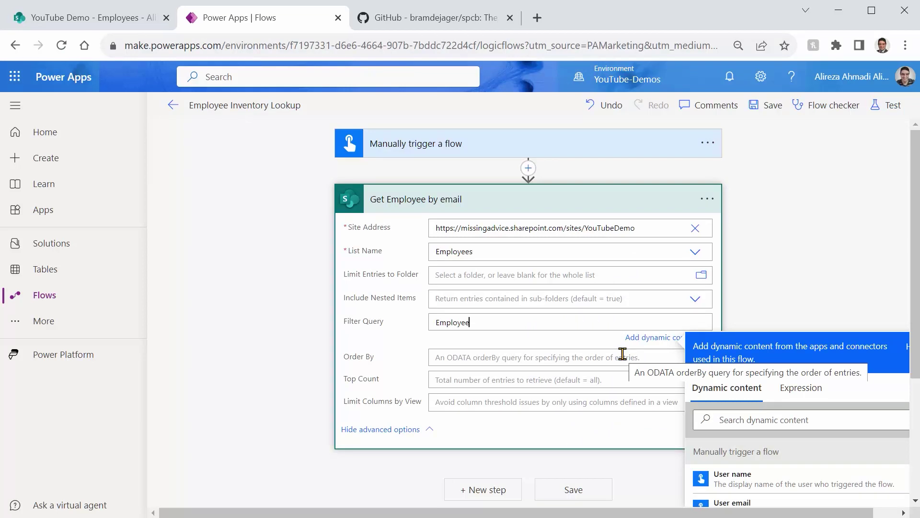
type("/EMail eq '")
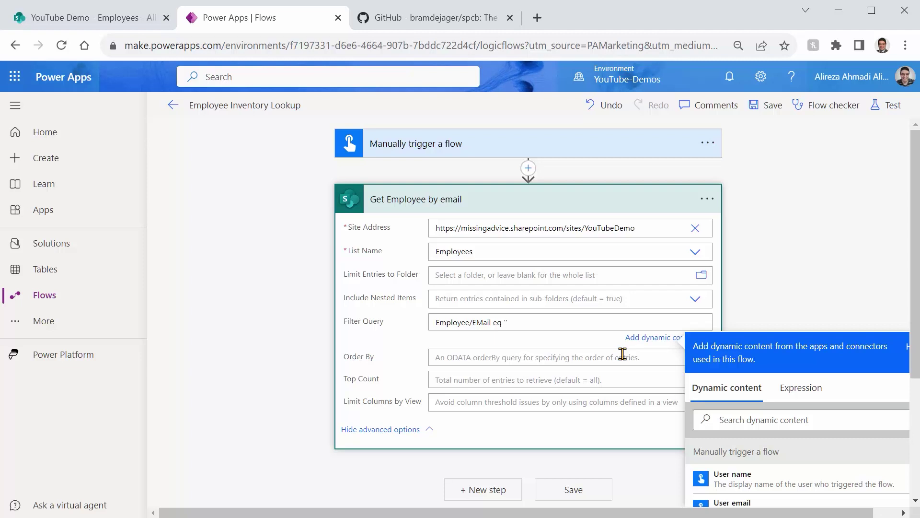
scroll(767, 422, "down", 4)
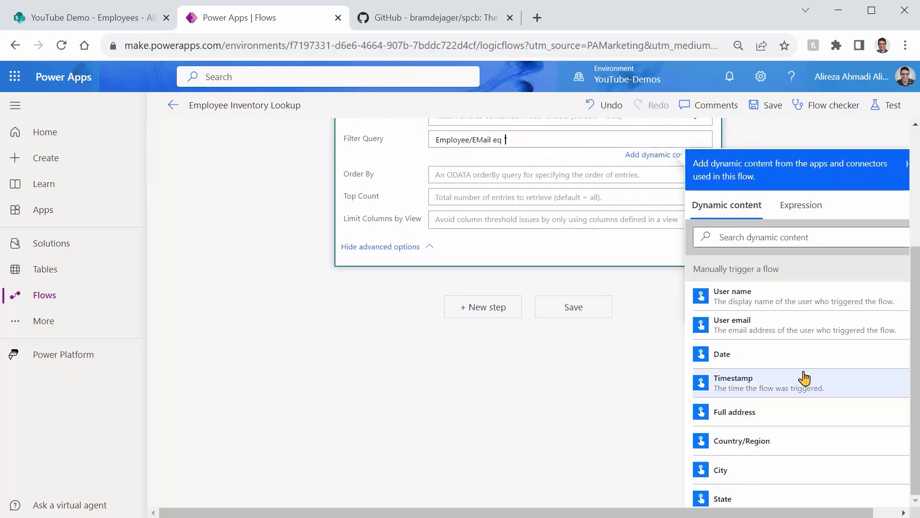
scroll(801, 349, "down", 3)
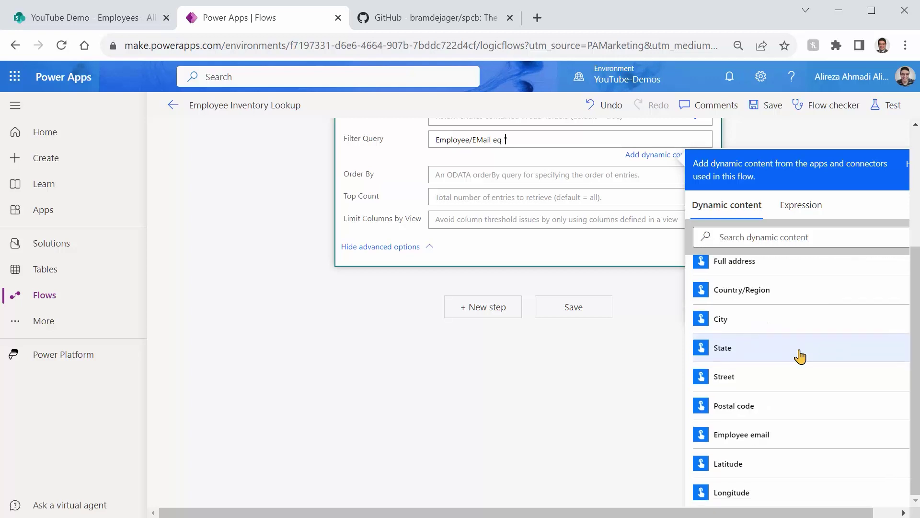
left_click(748, 435)
scroll(567, 378, "up", 4)
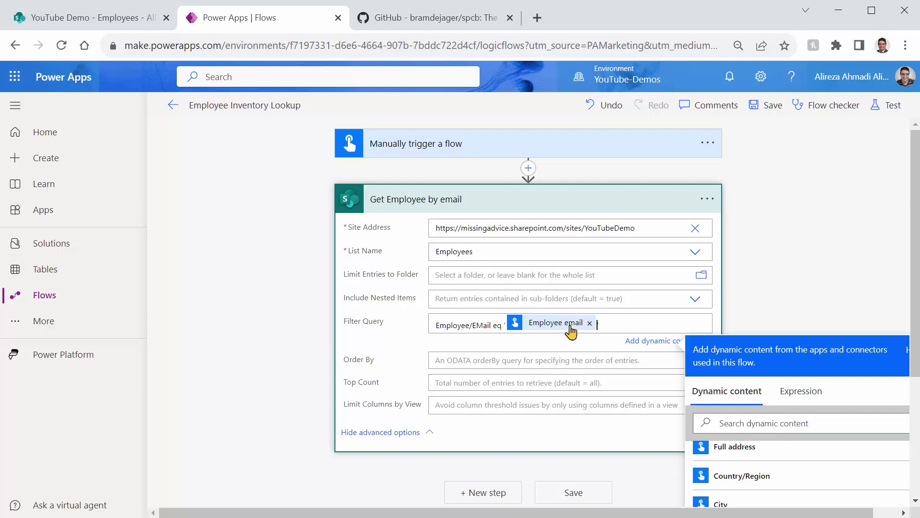
type("'")
left_click(754, 107)
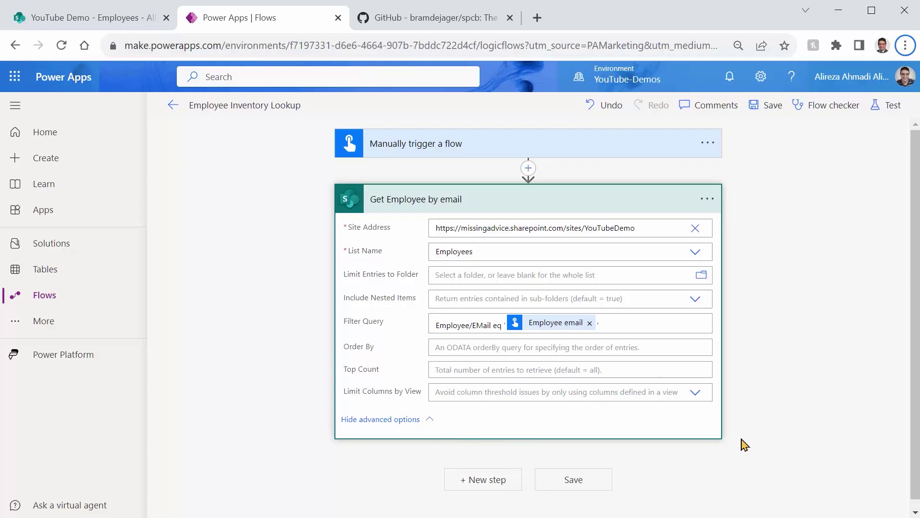
Add an Initialize variable step after the lookup and name the variable EmployeeRecordID.
left_click(495, 474)
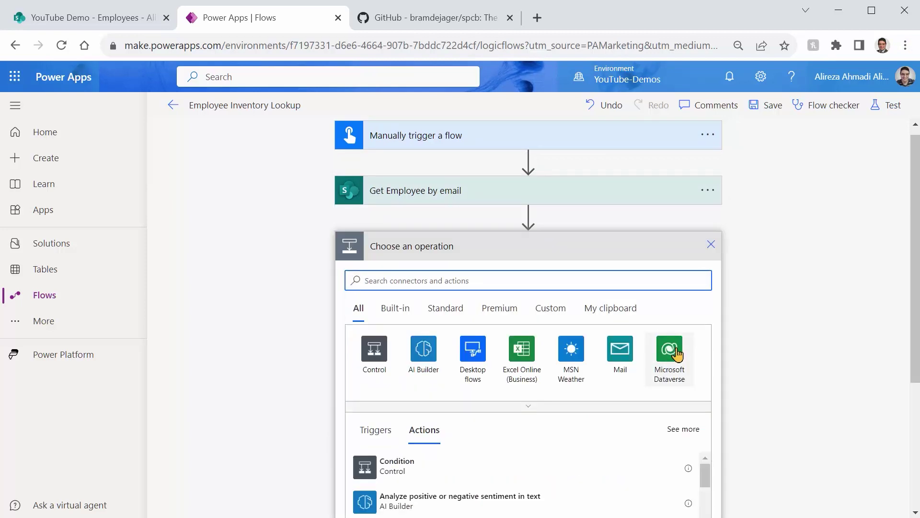
type("Init")
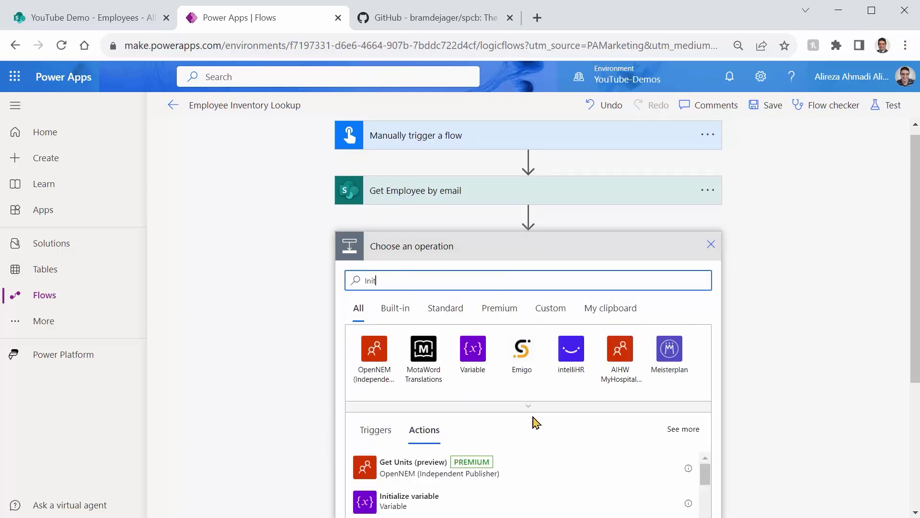
left_click(555, 273)
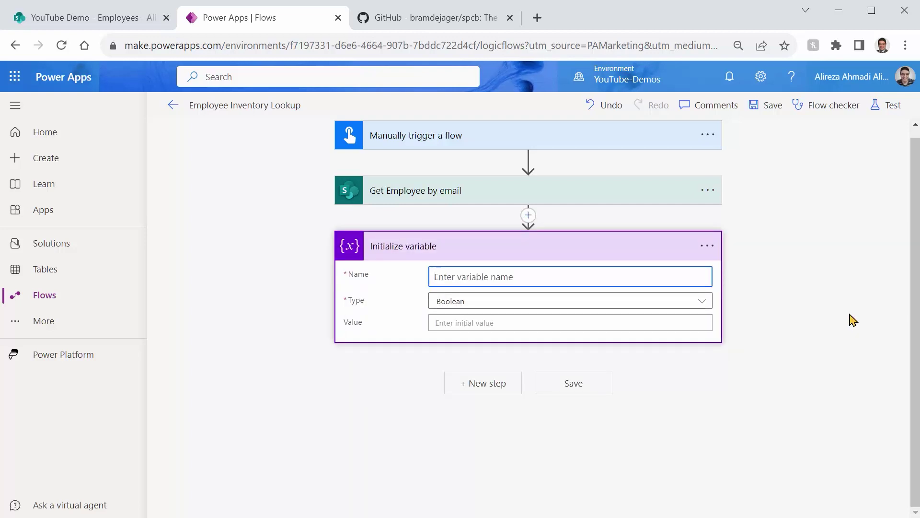
type("EmployeeRecordID")
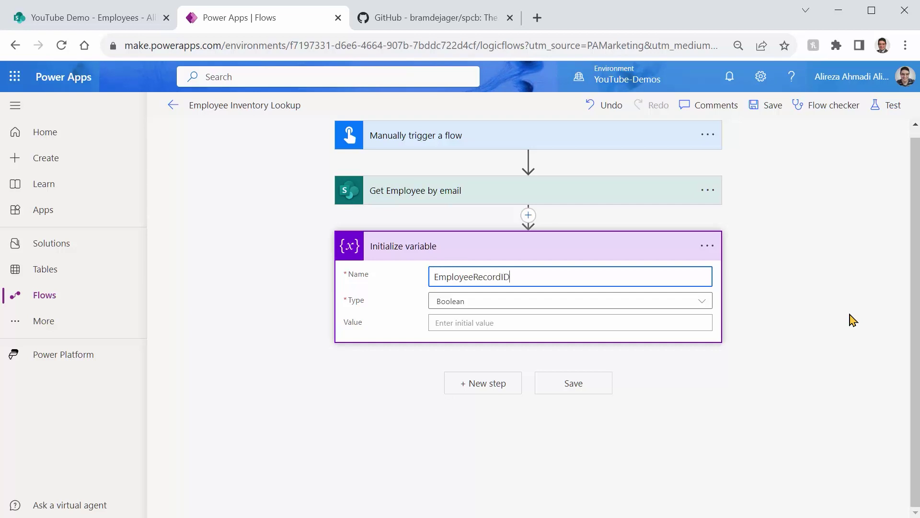
key("ctrl+a")
key("ctrl+c")
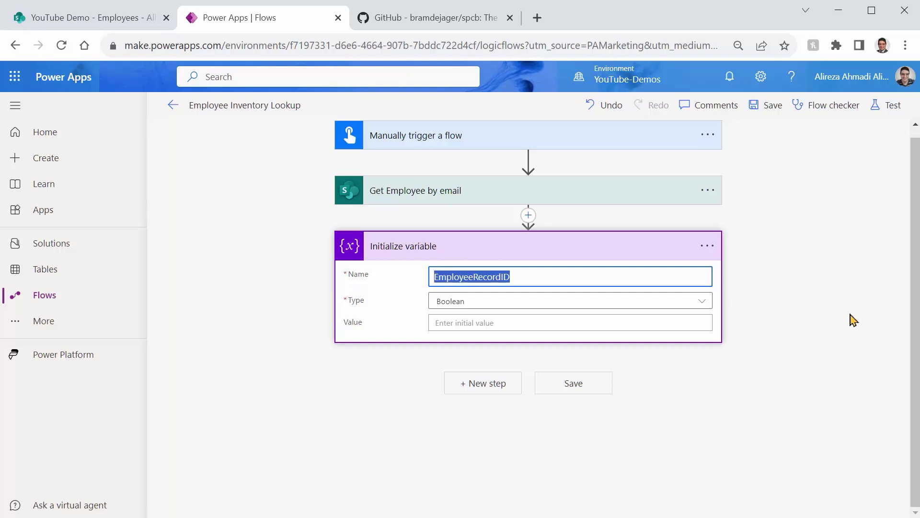
Retitle the step 'Initialize EmployeeRecordID' and set the variable type to Integer.
left_click(707, 245)
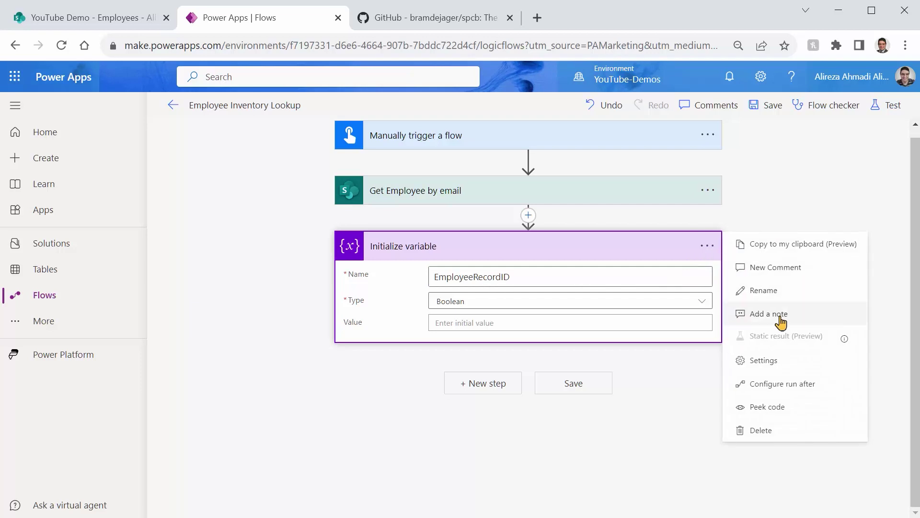
left_click(764, 290)
key("End")
key("ctrl+shift+Left")
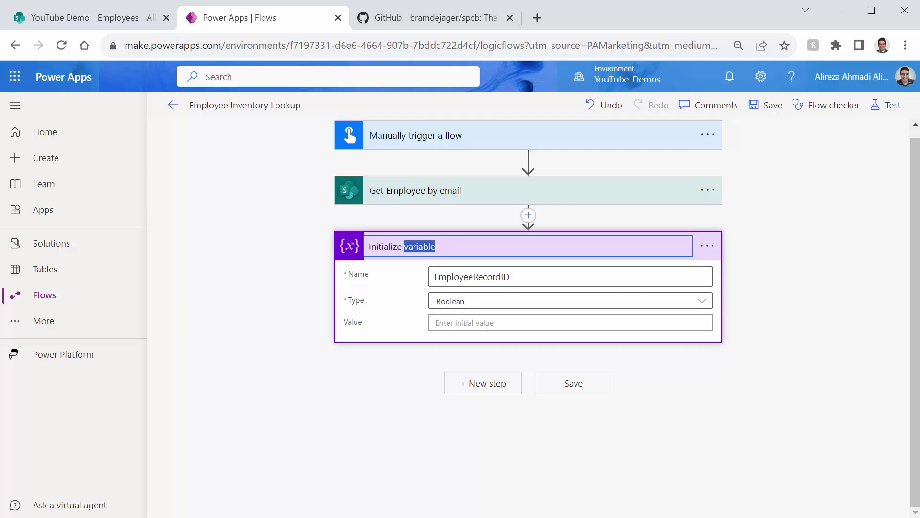
key("ctrl+v")
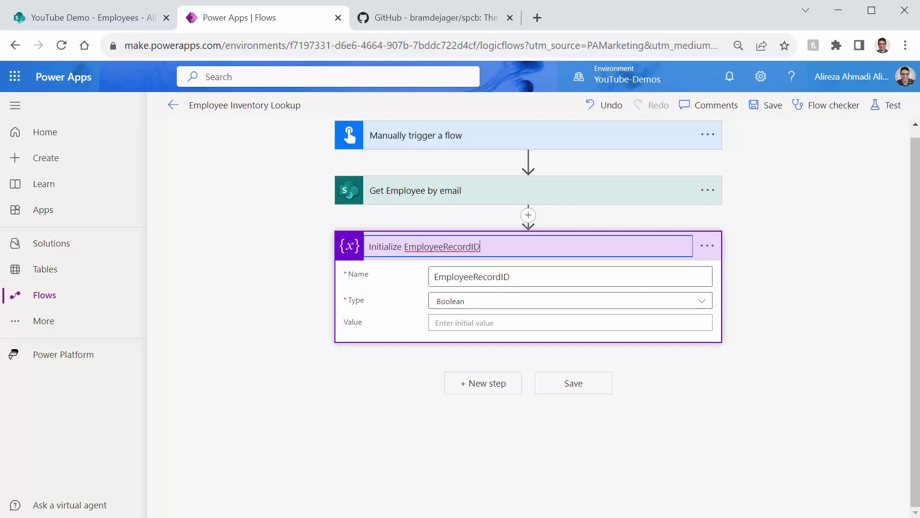
key("Return")
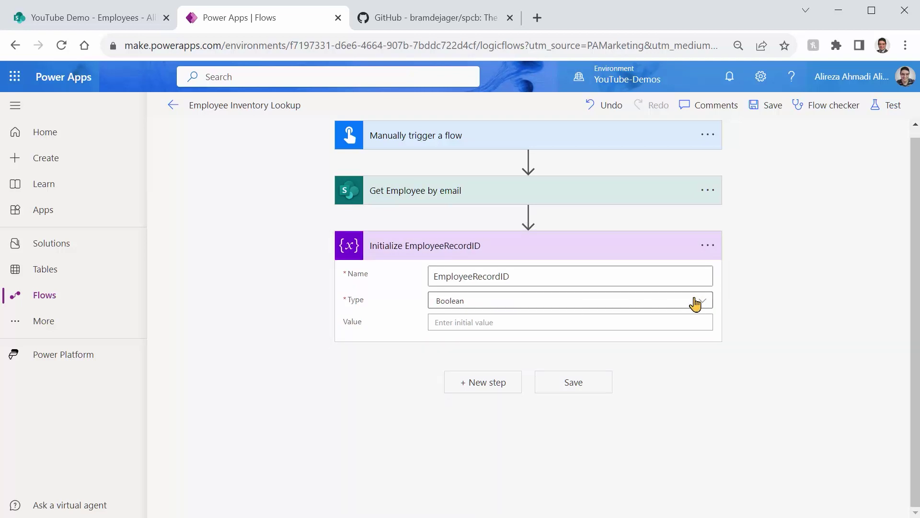
left_click(702, 301)
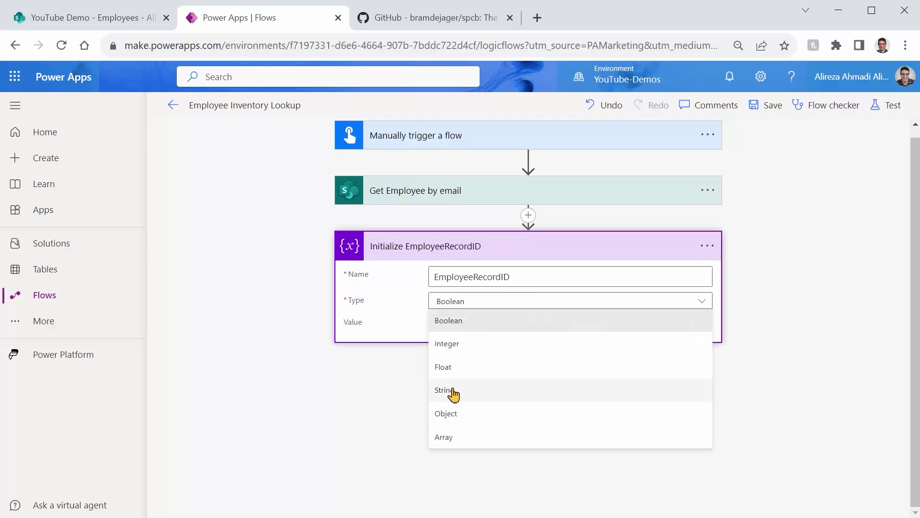
left_click(452, 350)
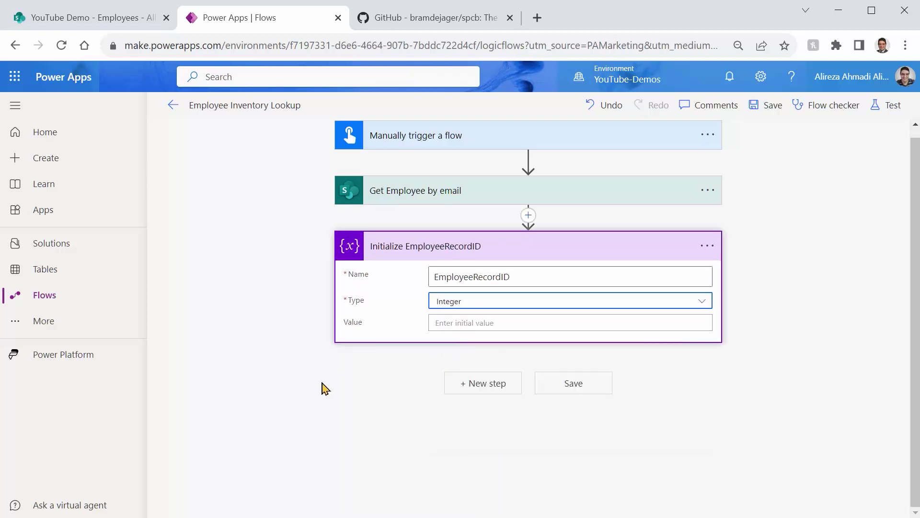
left_click(576, 324)
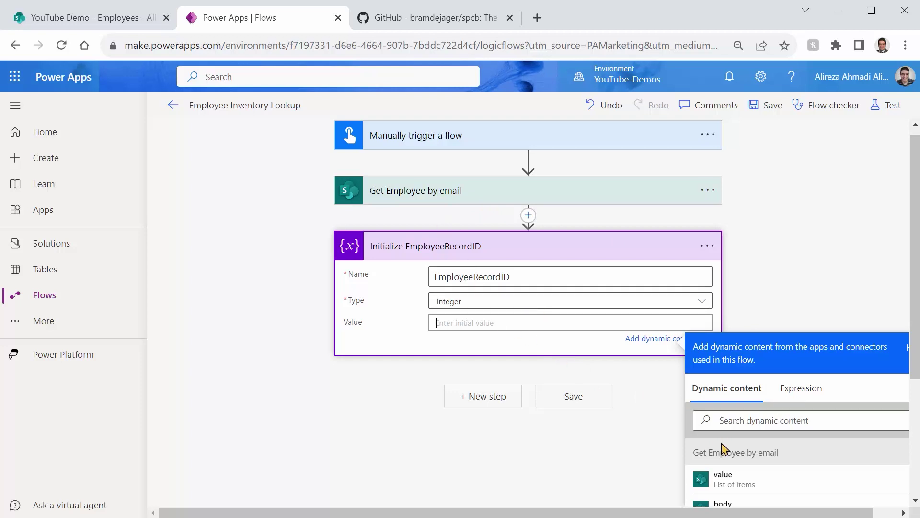
Start the Value expression as first() wrapping the Get Employee by email body/value output.
scroll(757, 479, "down", 3)
scroll(834, 427, "up", 1)
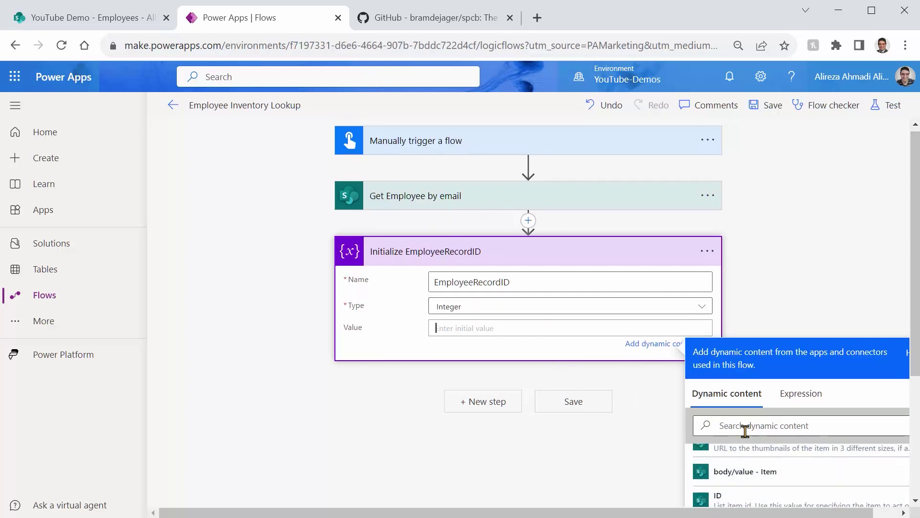
scroll(797, 460, "up", 3)
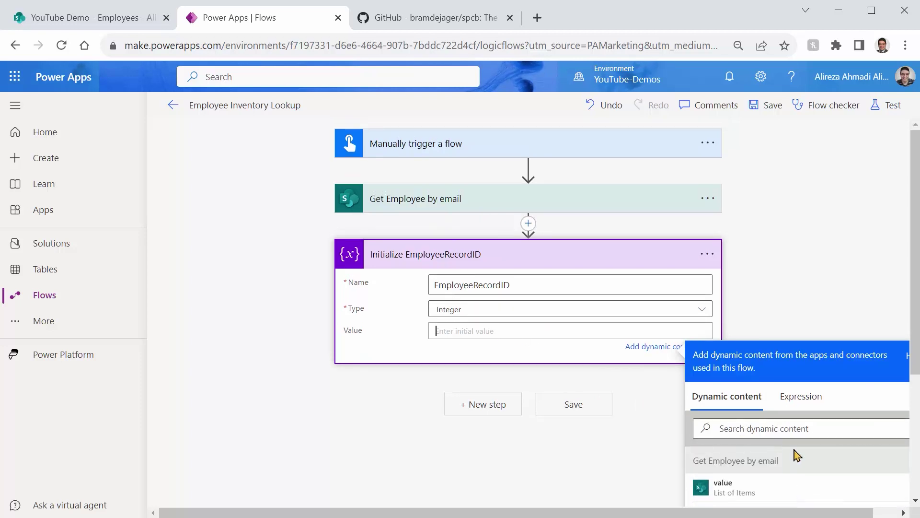
left_click(791, 402)
left_click(722, 413)
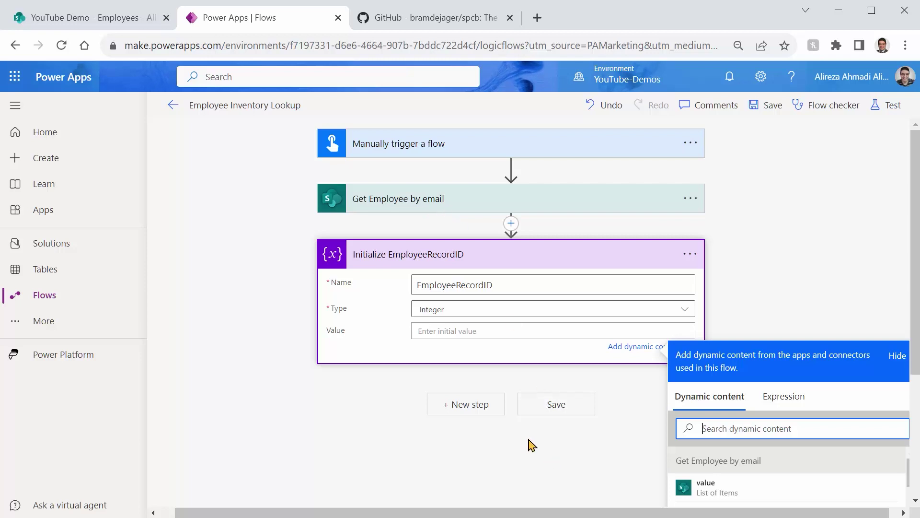
left_click(472, 330)
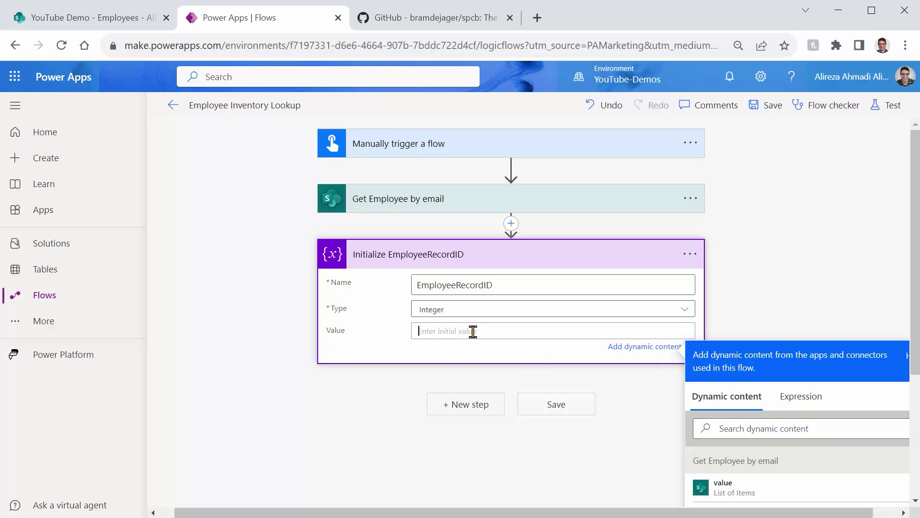
left_click(804, 399)
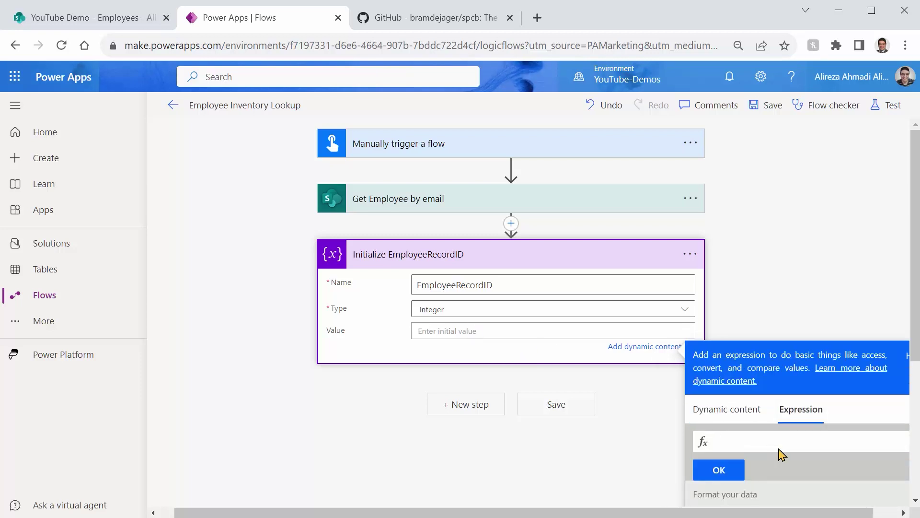
type("first(")
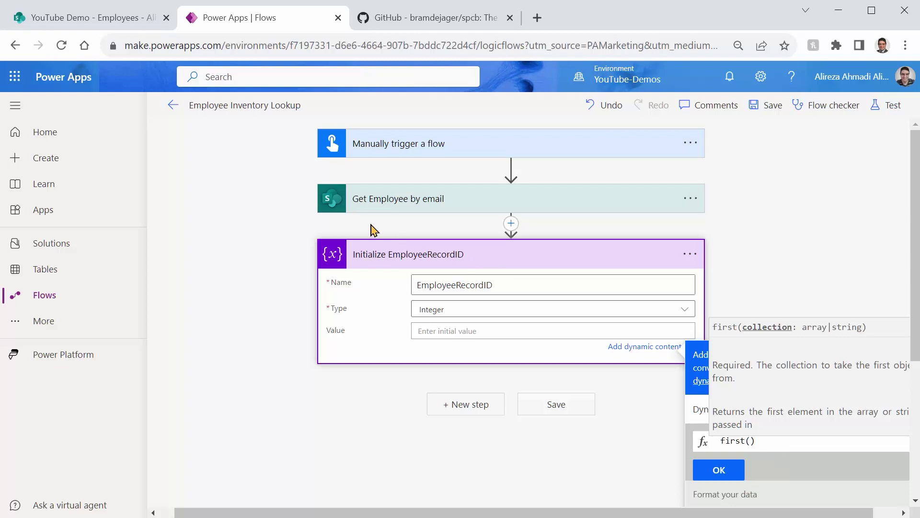
left_click(722, 411)
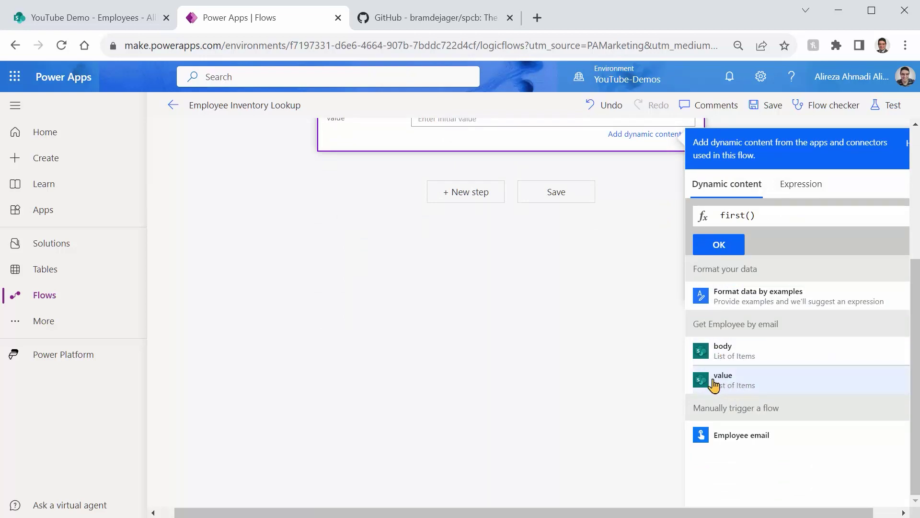
left_click(748, 391)
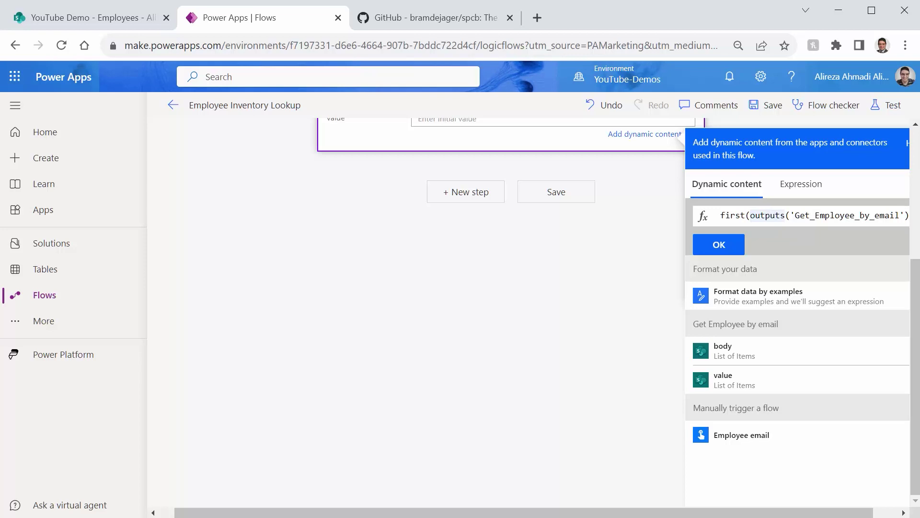
Append .ID to the expression and confirm it as the initial value.
left_click(907, 215)
type(".ID")
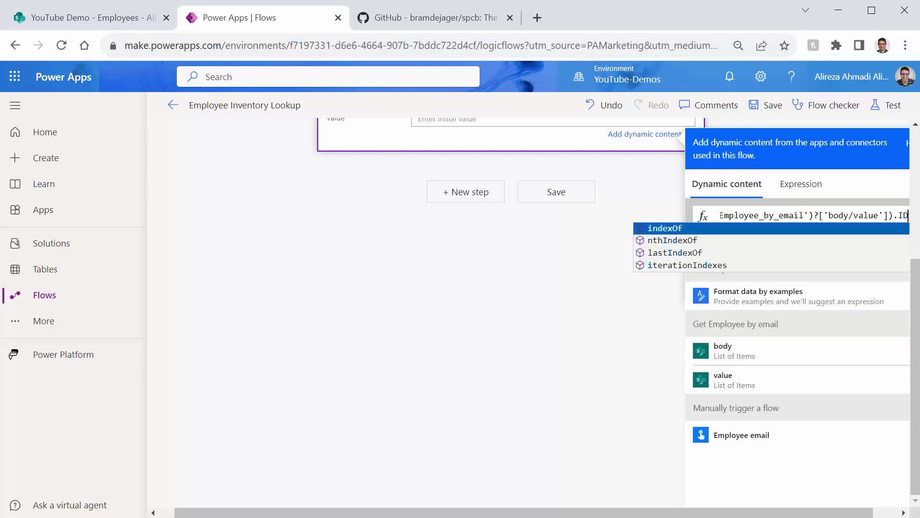
key("Escape")
left_click(718, 243)
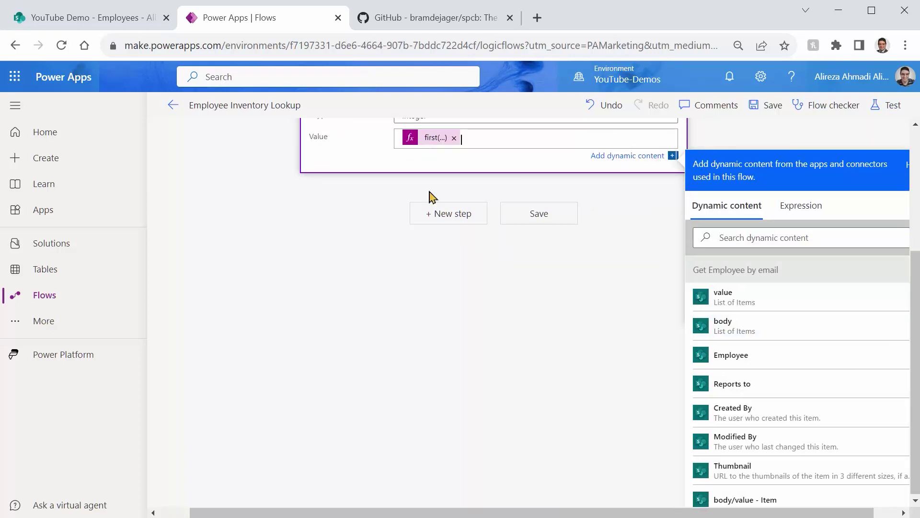
Edit the Employees list's All Items view to show the ID column at position 1.
left_click(80, 18)
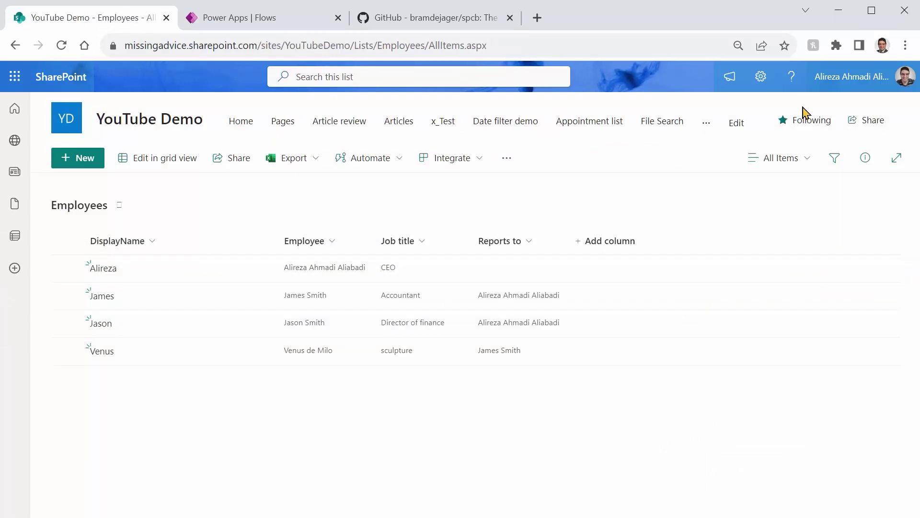
left_click(805, 162)
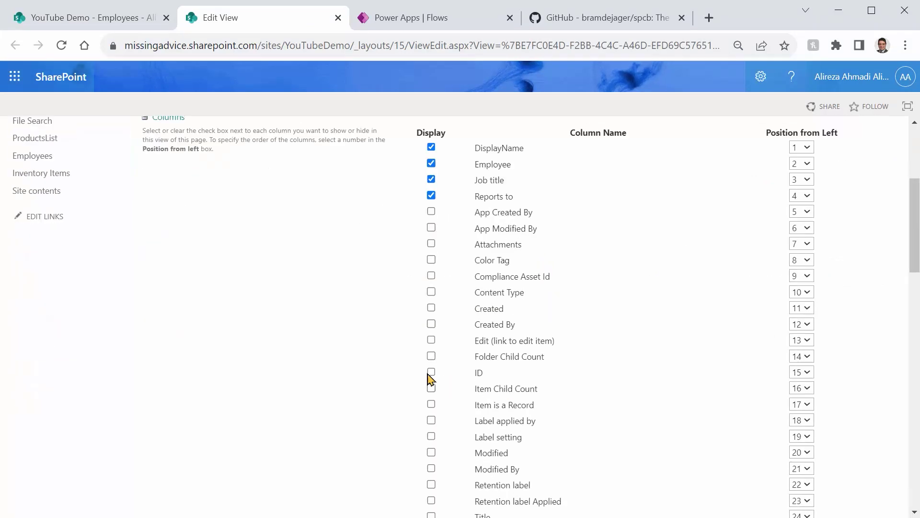
scroll(431, 346, "down", 2)
left_click(432, 302)
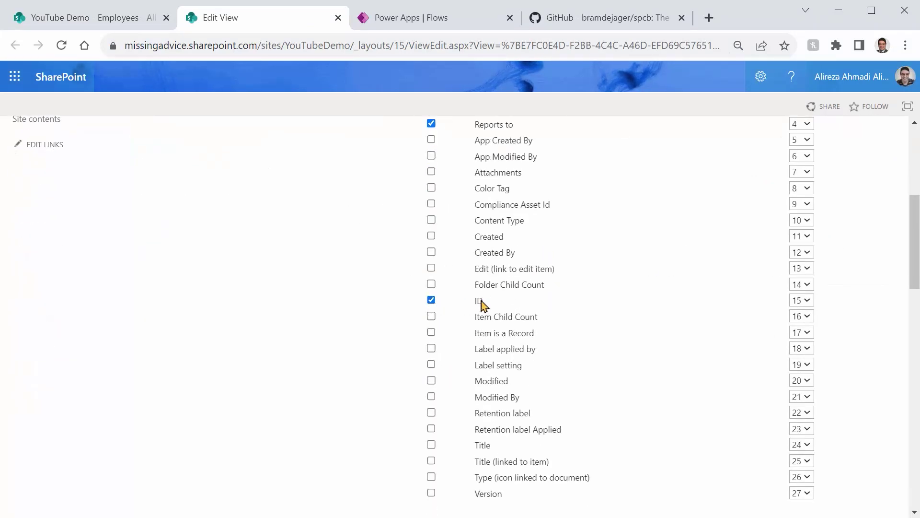
left_click(801, 301)
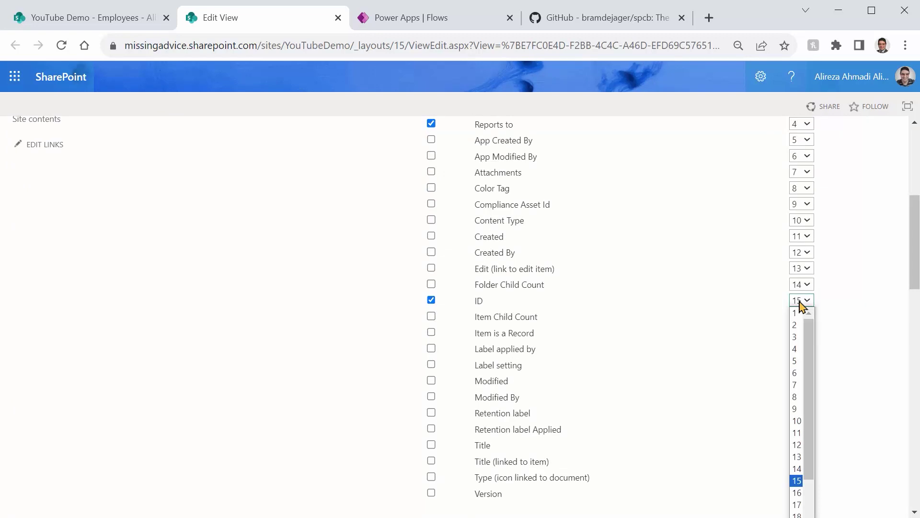
left_click(798, 312)
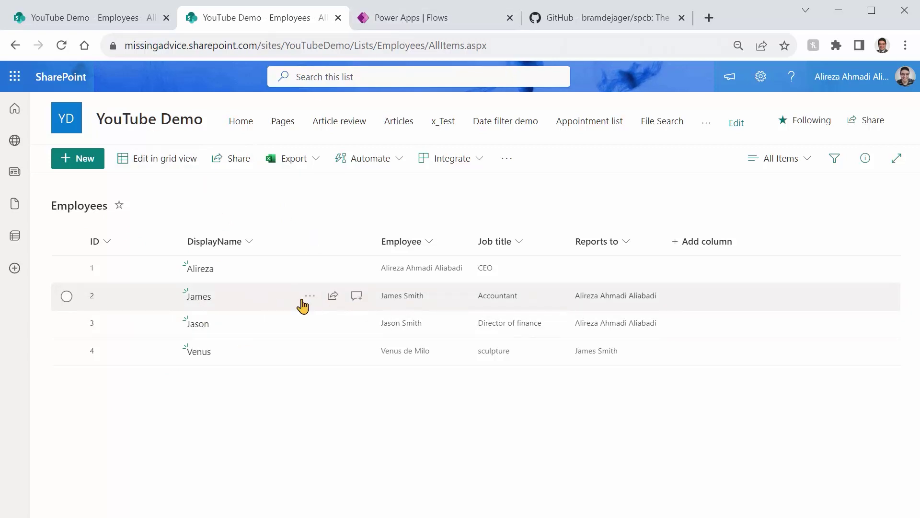
Save the Employee Inventory Lookup flow and start a manual test run.
left_click(394, 20)
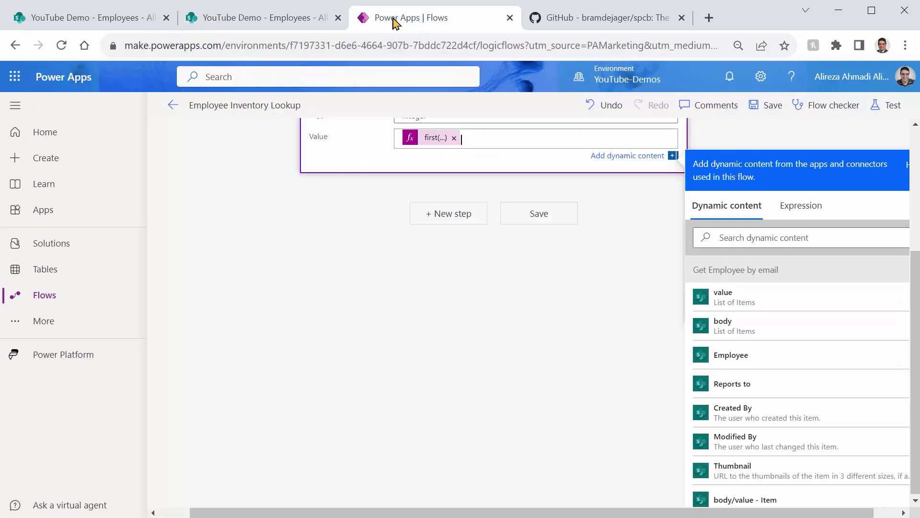
scroll(548, 282, "up", 4)
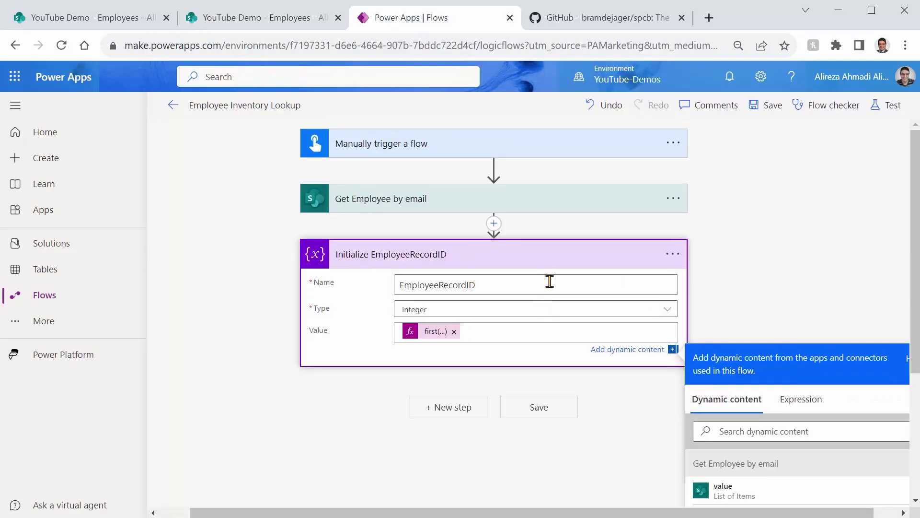
left_click(558, 416)
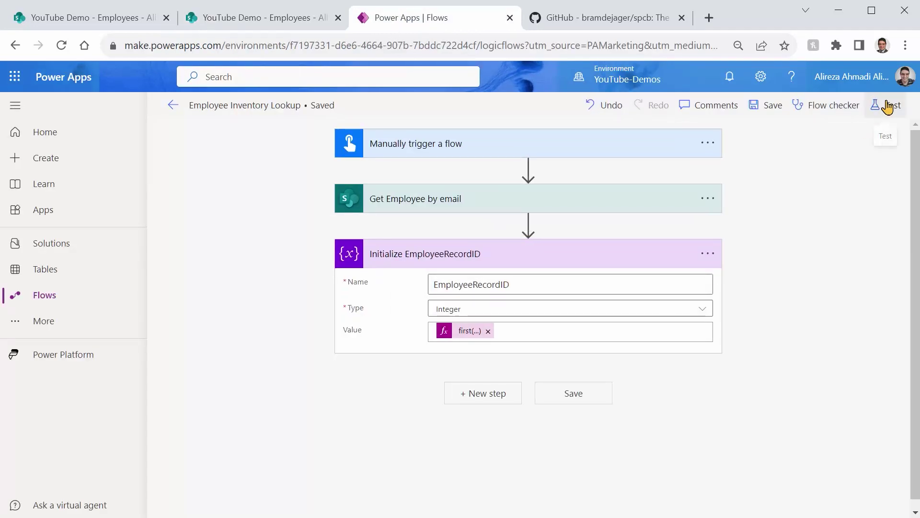
left_click(887, 107)
left_click(738, 138)
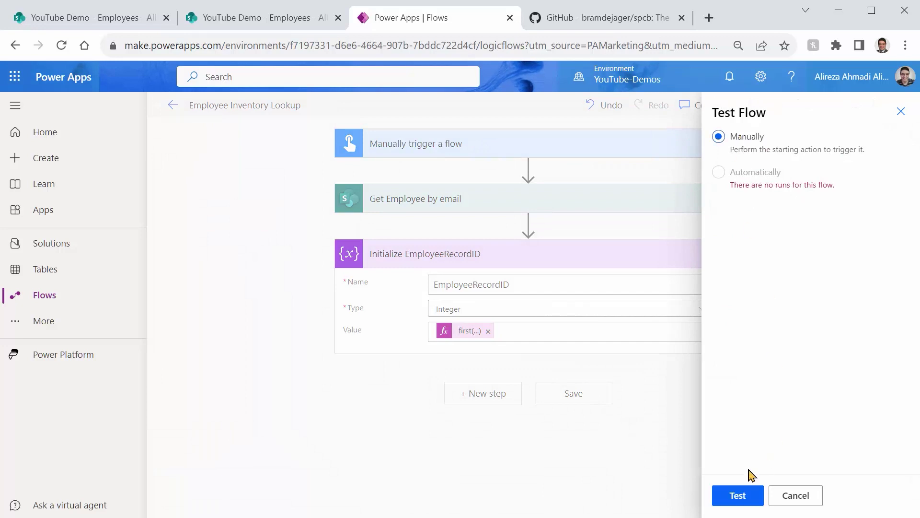
left_click(733, 499)
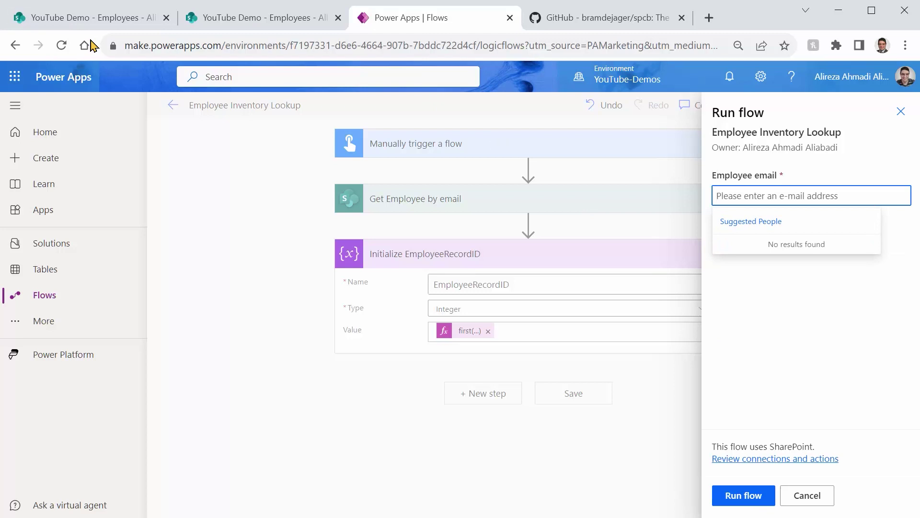
Run the test with the employee's suggested email address as input, ending on a successful run.
left_click(72, 17)
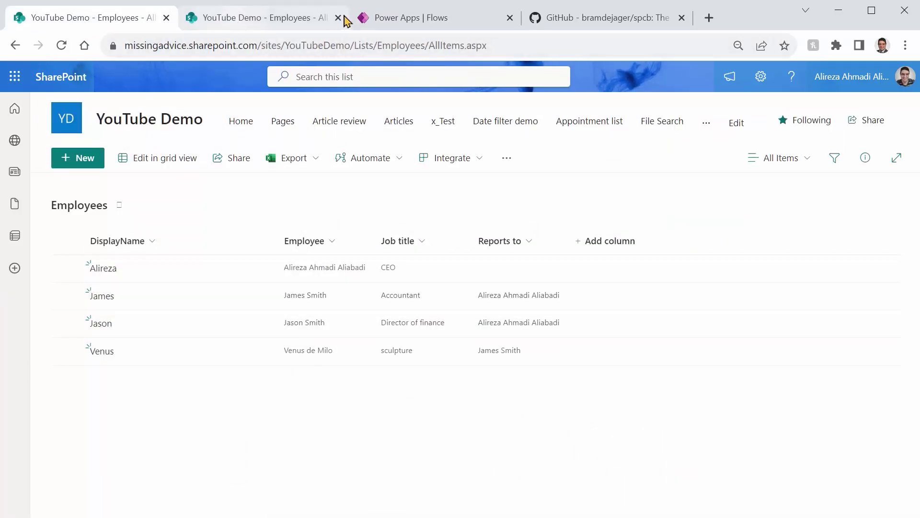
left_click(399, 19)
left_click(758, 196)
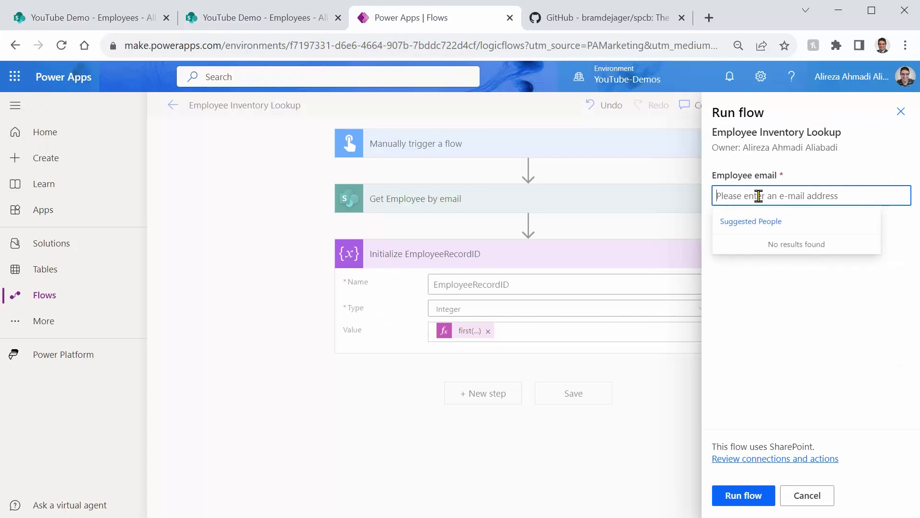
type("James Smith")
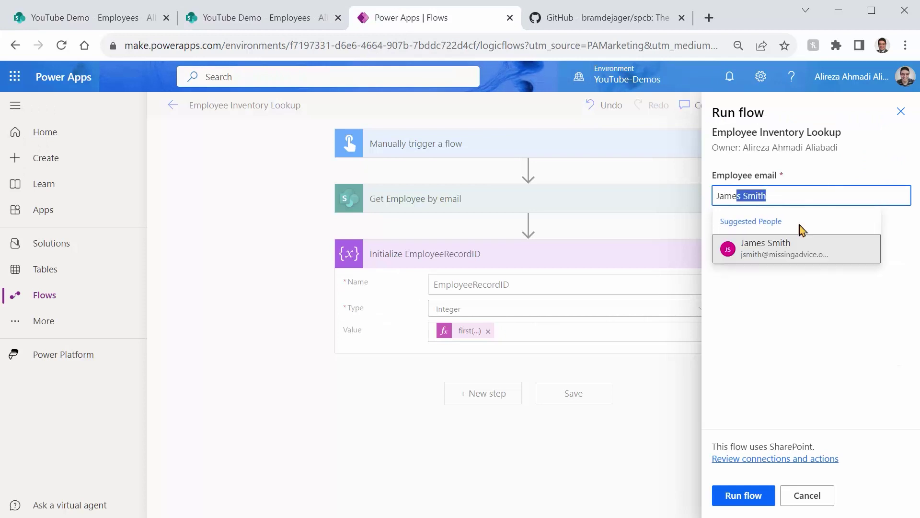
left_click(773, 250)
left_click(741, 496)
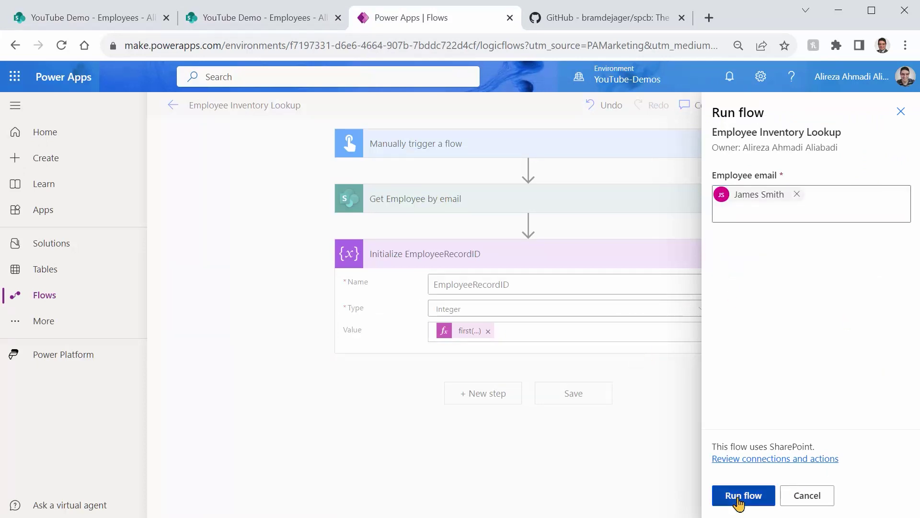
left_click(737, 495)
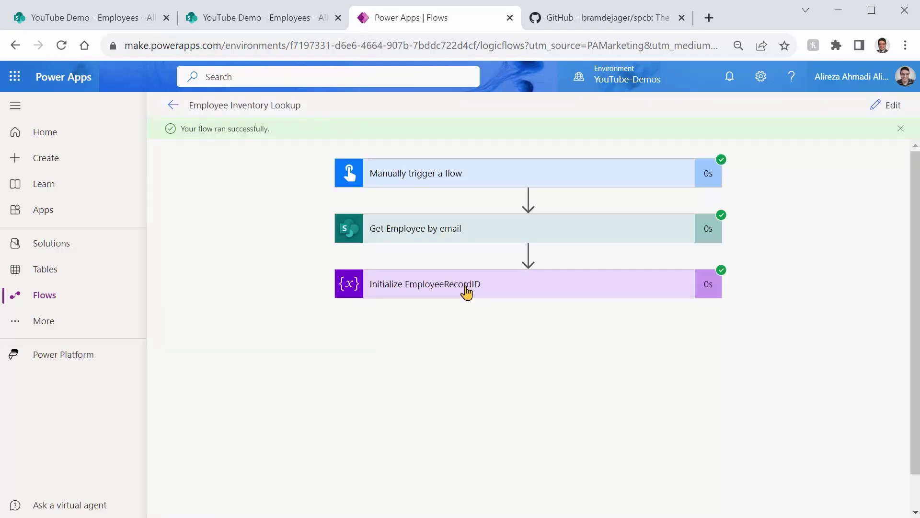
left_click(467, 289)
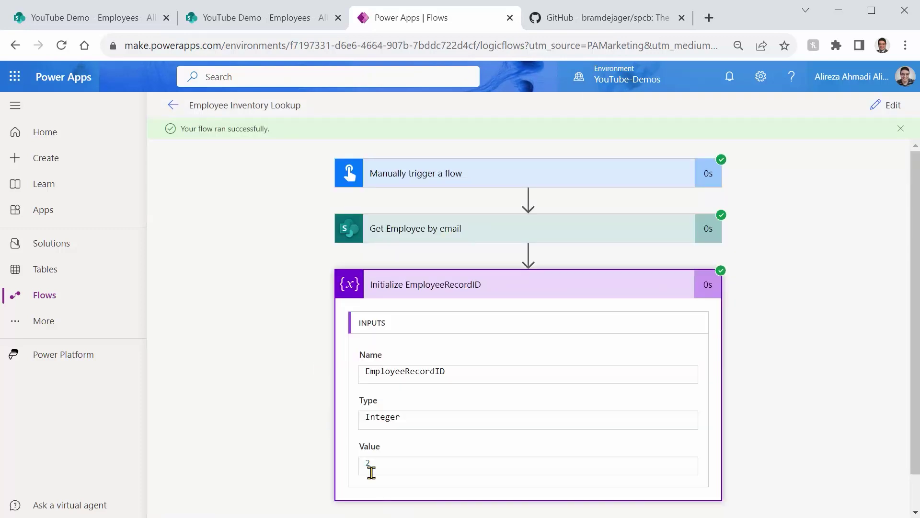
left_click(262, 20)
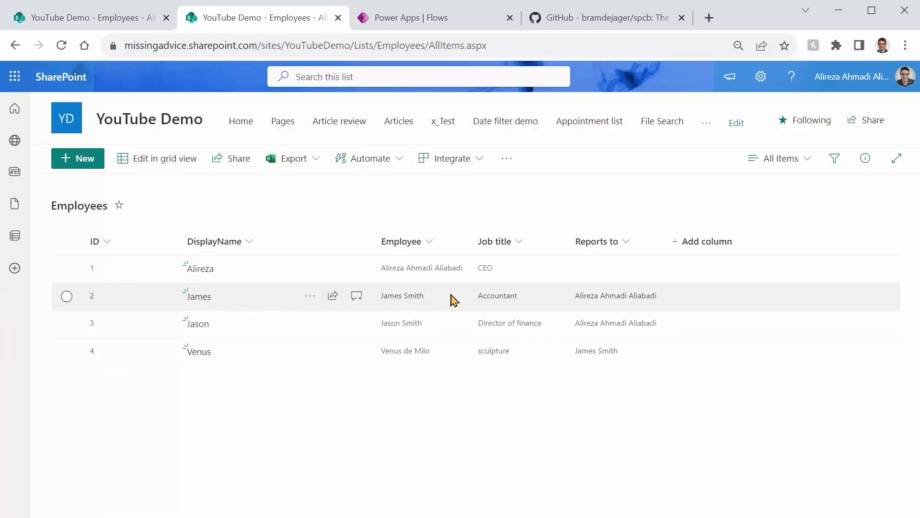
left_click(66, 297)
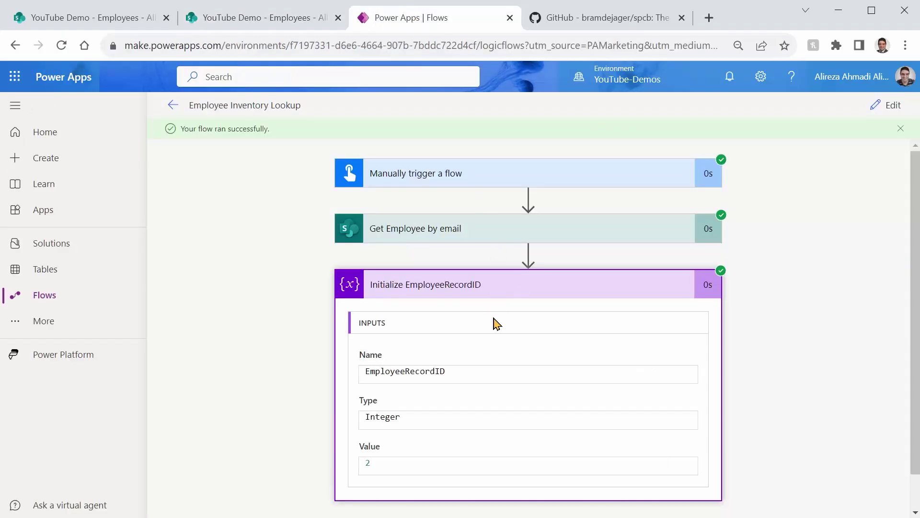
scroll(496, 323, "down", 1)
left_click(514, 253)
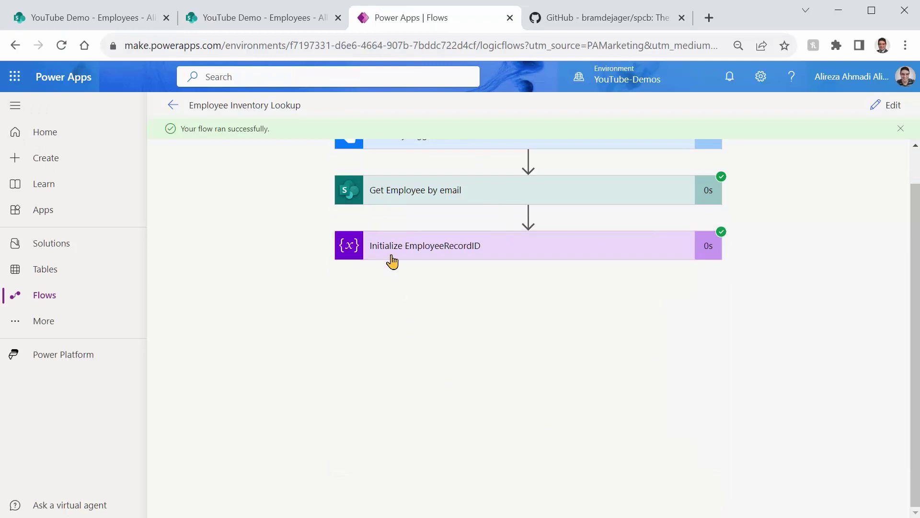
left_click(892, 105)
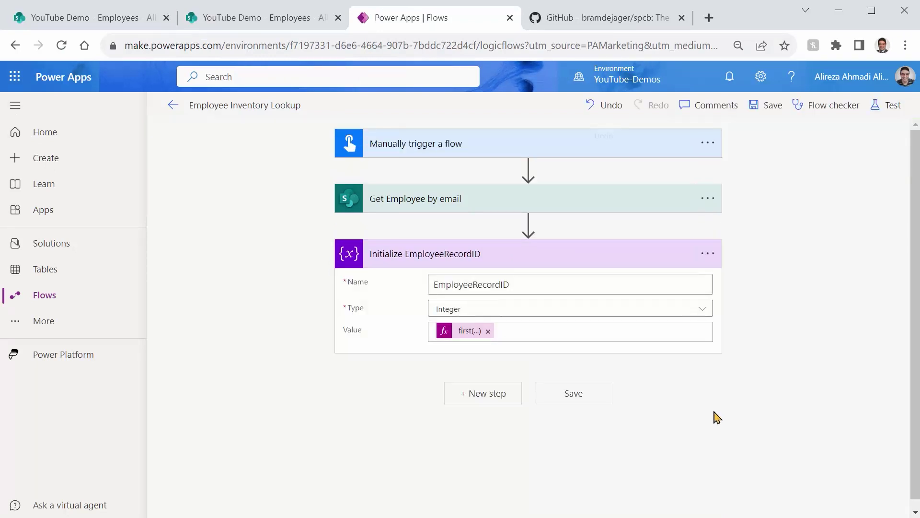
Add a SharePoint Get items step and rename it Get Inventory items.
left_click(496, 394)
type("Get Items")
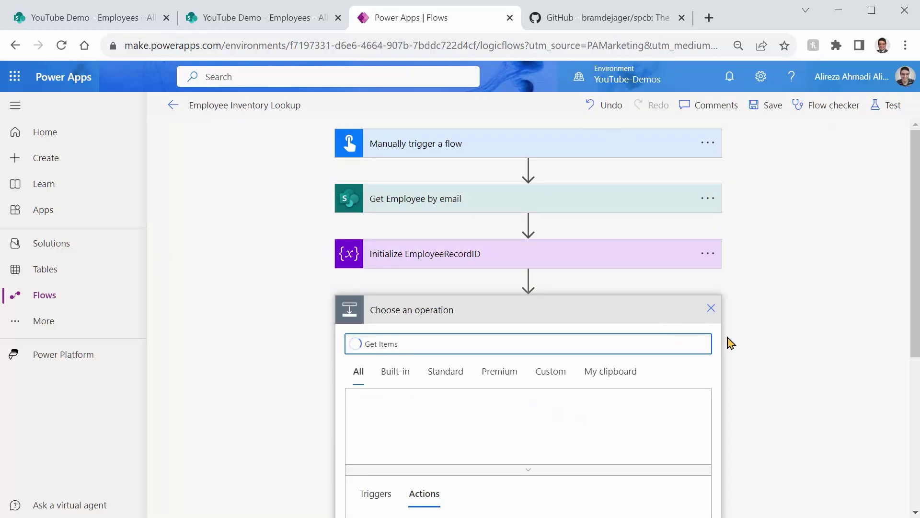
scroll(775, 361, "down", 5)
left_click(402, 316)
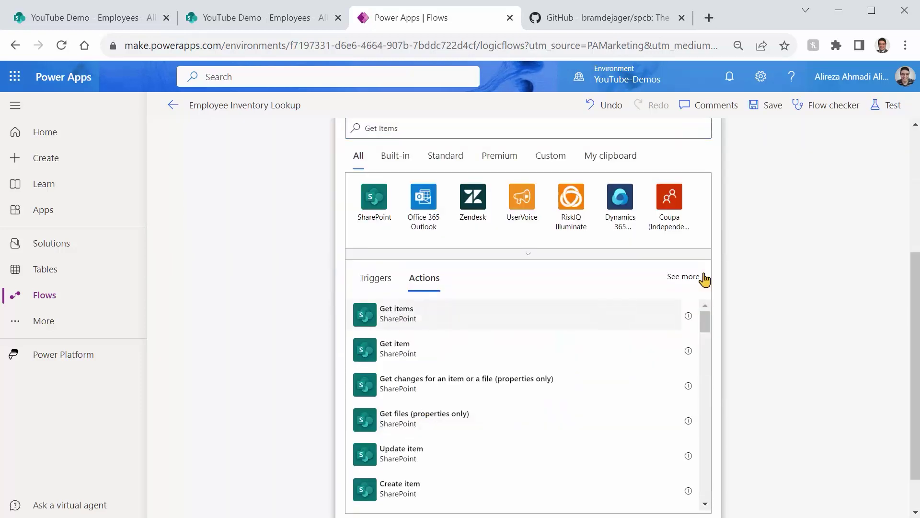
left_click(708, 307)
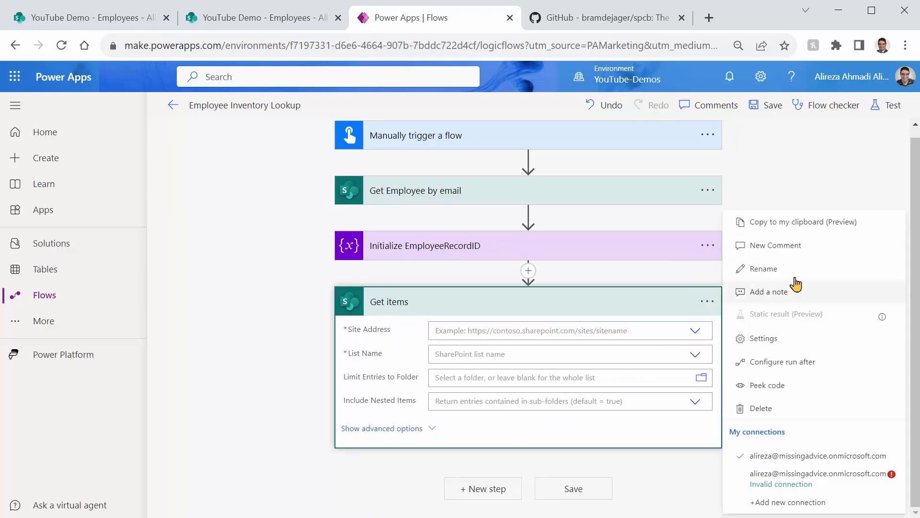
left_click(794, 275)
key("End")
key("ctrl+shift+Left")
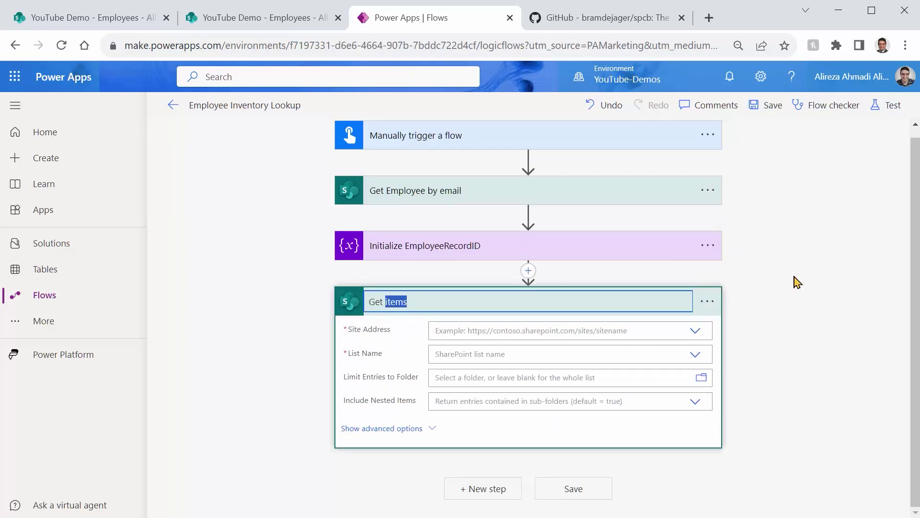
key("Left")
type("Inventory")
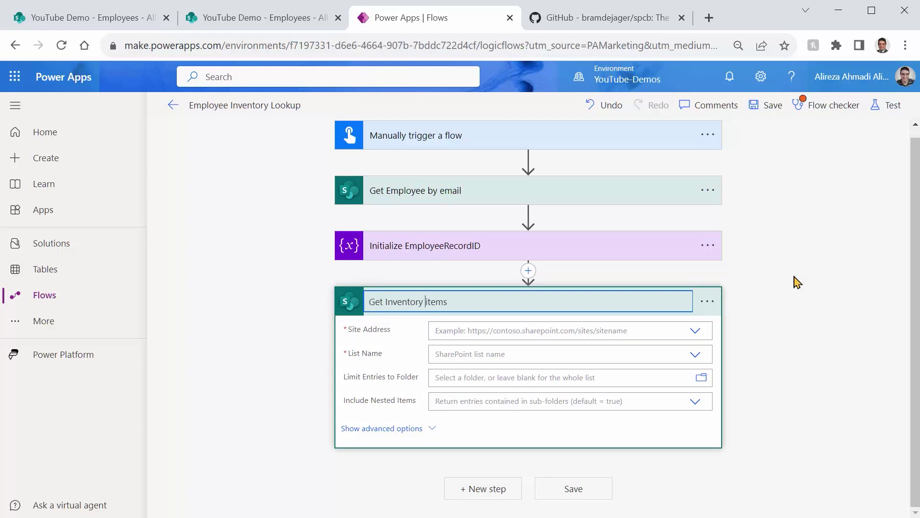
Point the step at the YouTubeDemo site address, copied from SharePoint, and the Inventory Items list.
left_click(220, 23)
left_click(252, 45)
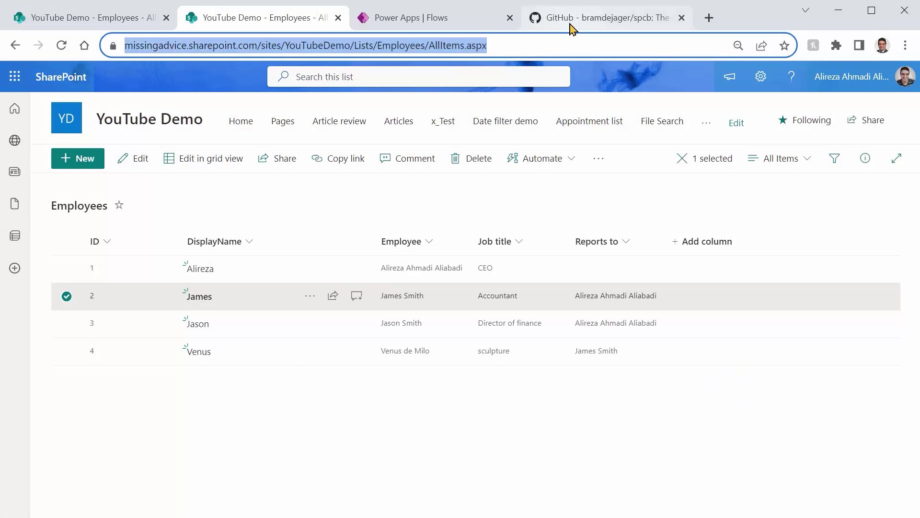
key("Home")
key("ctrl+shift+Right")
key("ctrl+shift+Right")
key("ctrl+shift+Right")
key("ctrl+shift+Right")
key("ctrl+shift+Right")
key("ctrl+shift+Right")
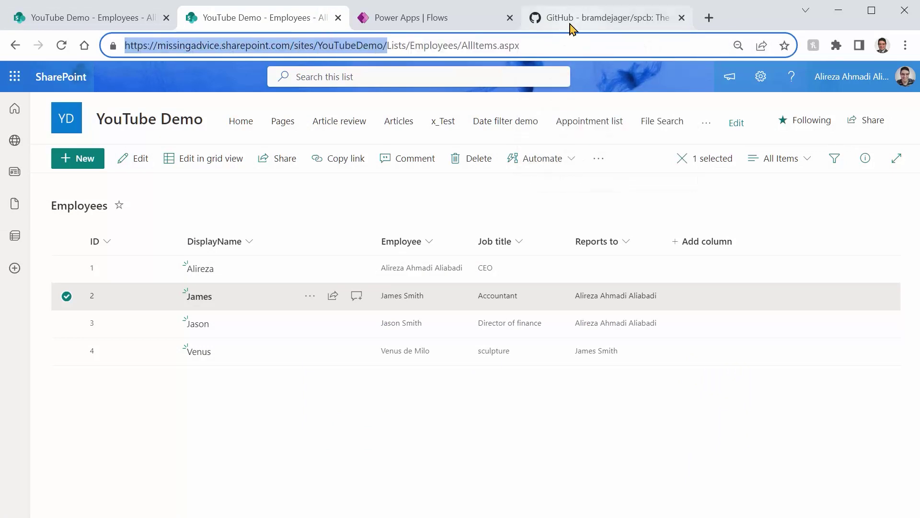
left_click(411, 17)
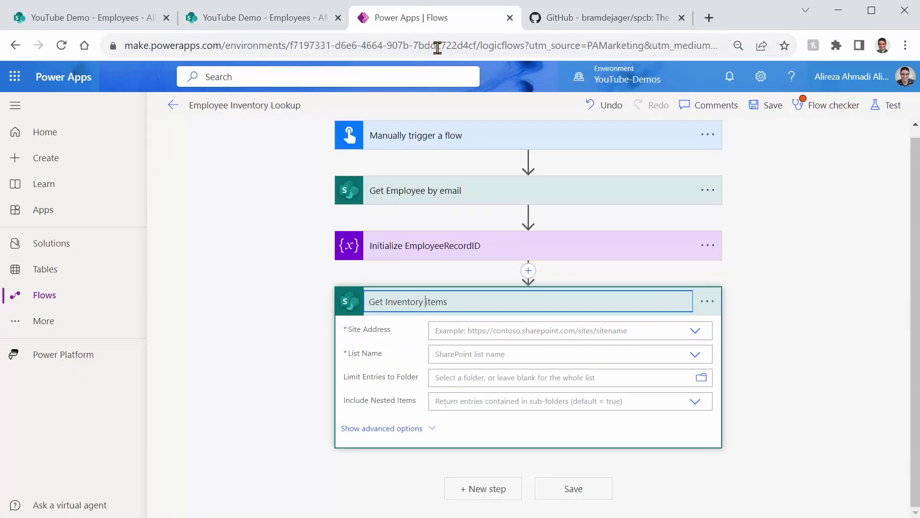
left_click(695, 333)
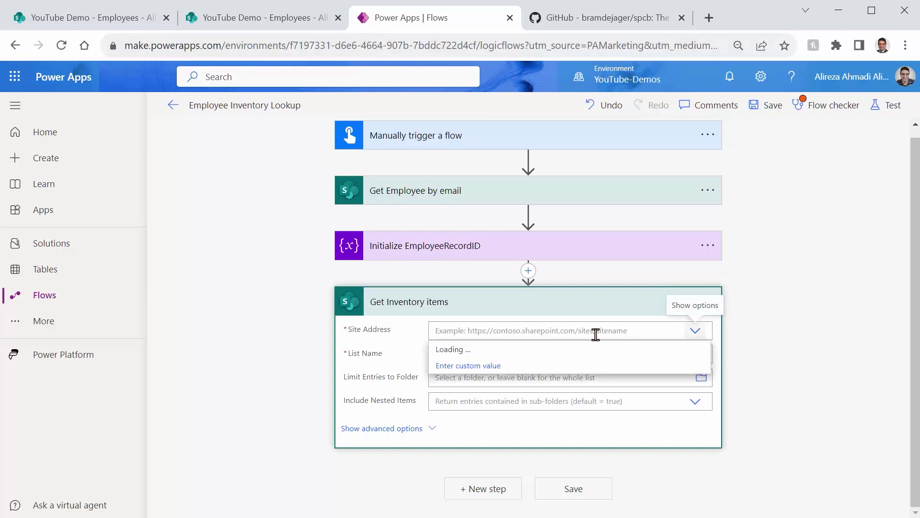
left_click(510, 368)
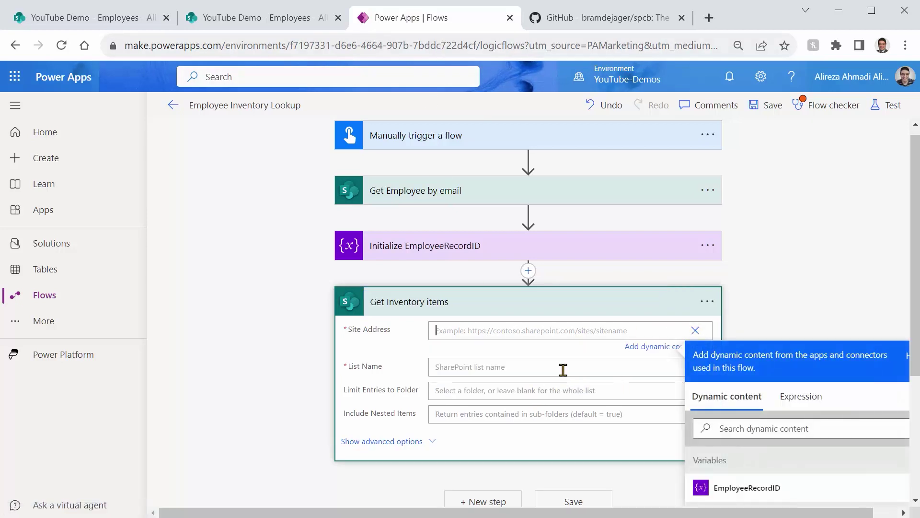
key("ctrl+v")
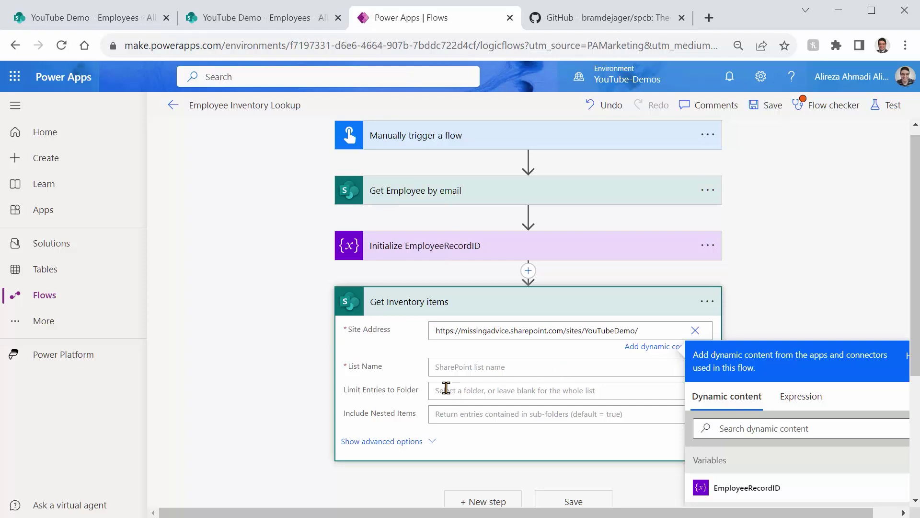
left_click(617, 375)
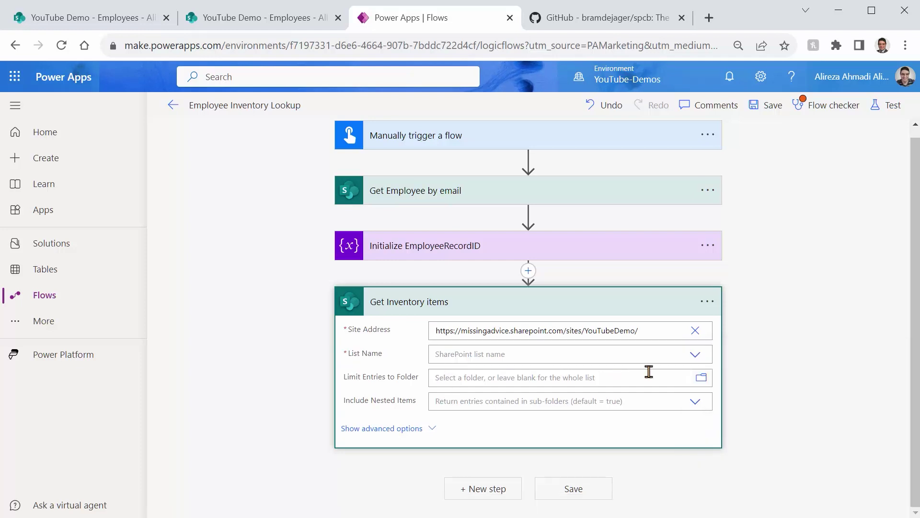
left_click(695, 353)
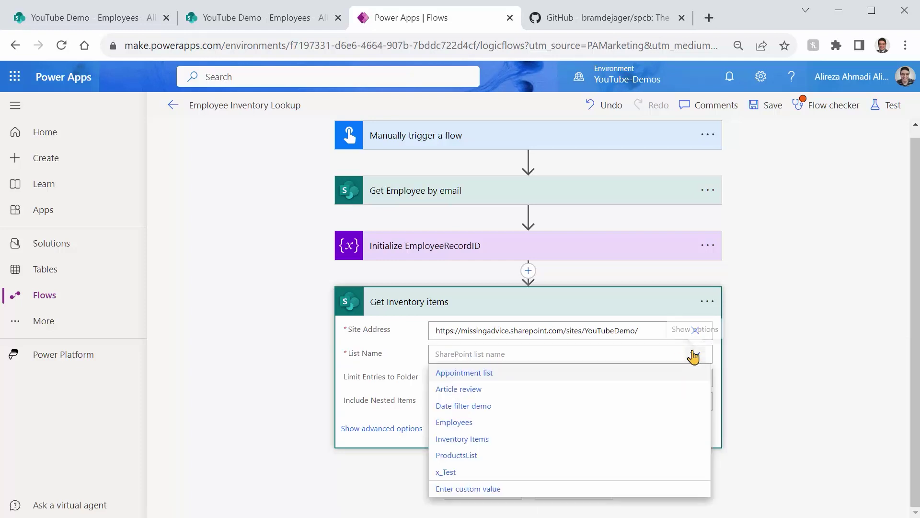
left_click(474, 440)
Show the step's advanced options and expand the Inventory Items list's Fields in Client Browser.
left_click(403, 429)
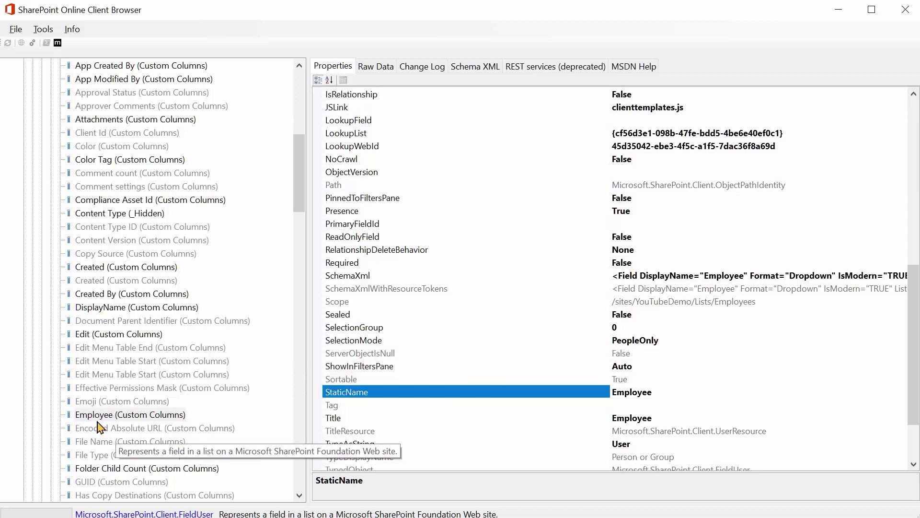
scroll(108, 420, "down", 4)
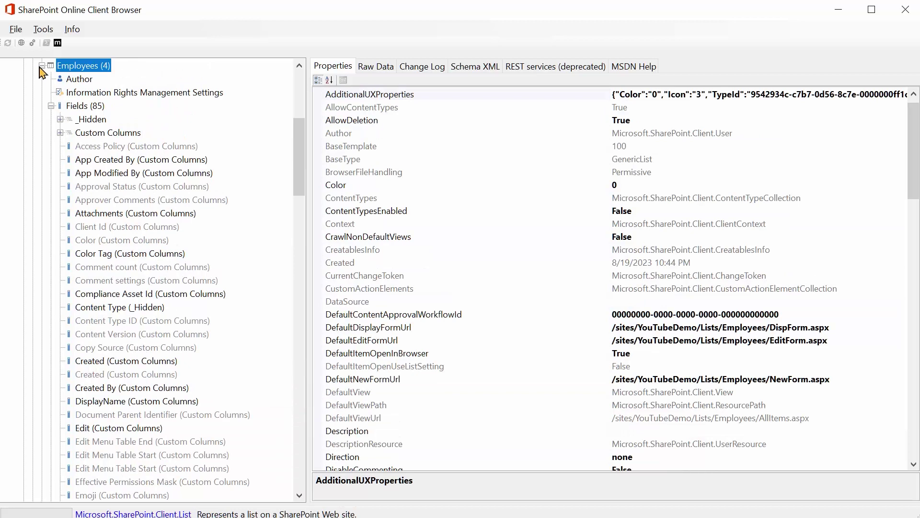
left_click(41, 65)
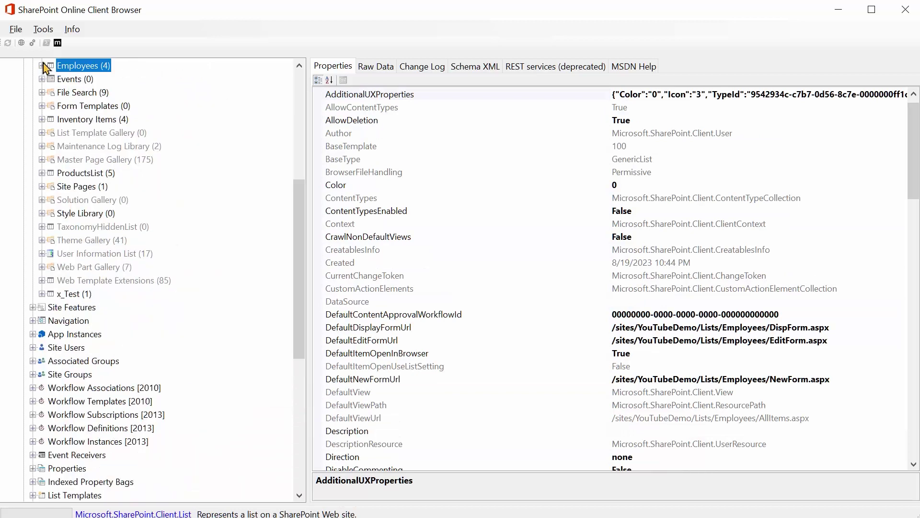
left_click(42, 119)
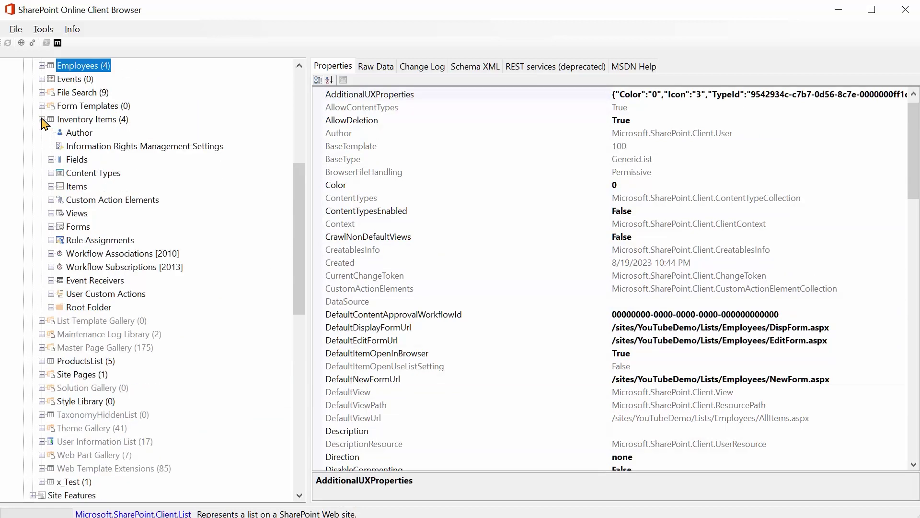
left_click(50, 160)
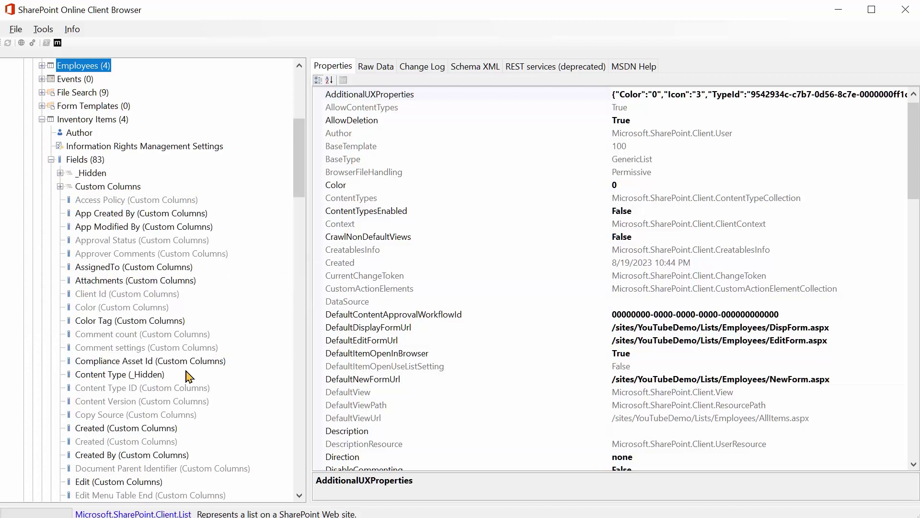
scroll(144, 359, "down", 3)
scroll(86, 287, "up", 1)
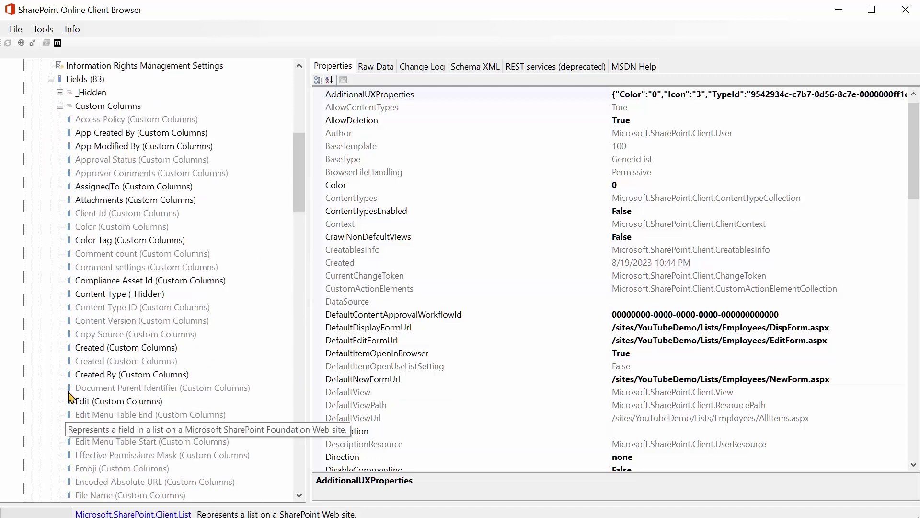
Confirm the AssignedTo field's Title and StaticName are AssignedTo, then return to the flow editor.
left_click(129, 188)
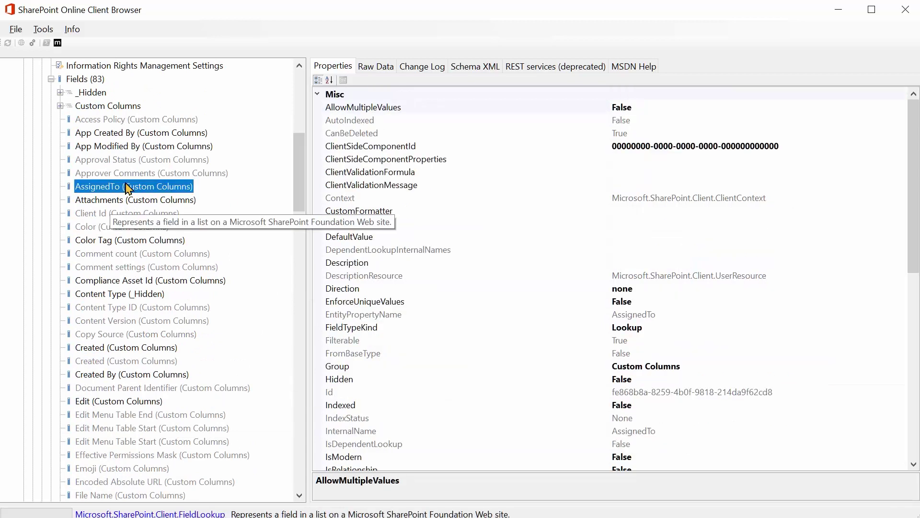
scroll(603, 334, "down", 2)
scroll(603, 334, "down", 4)
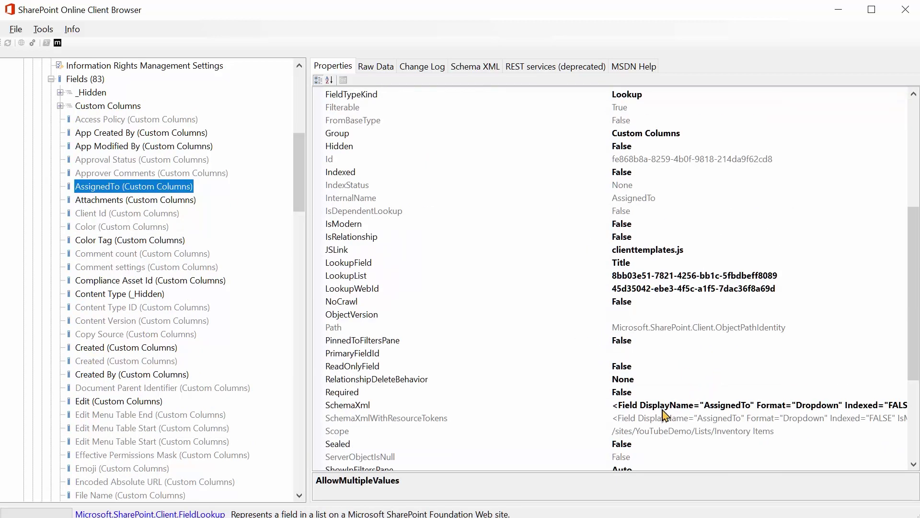
scroll(664, 413, "down", 4)
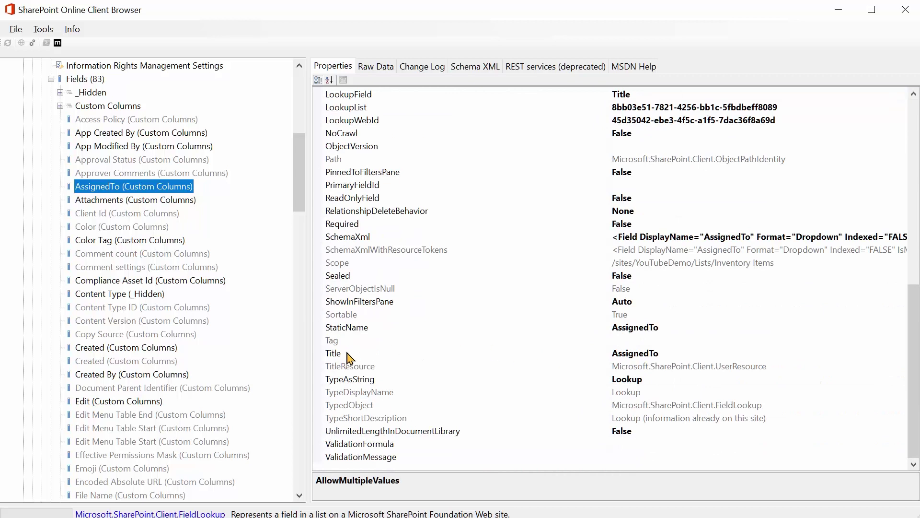
left_click(632, 354)
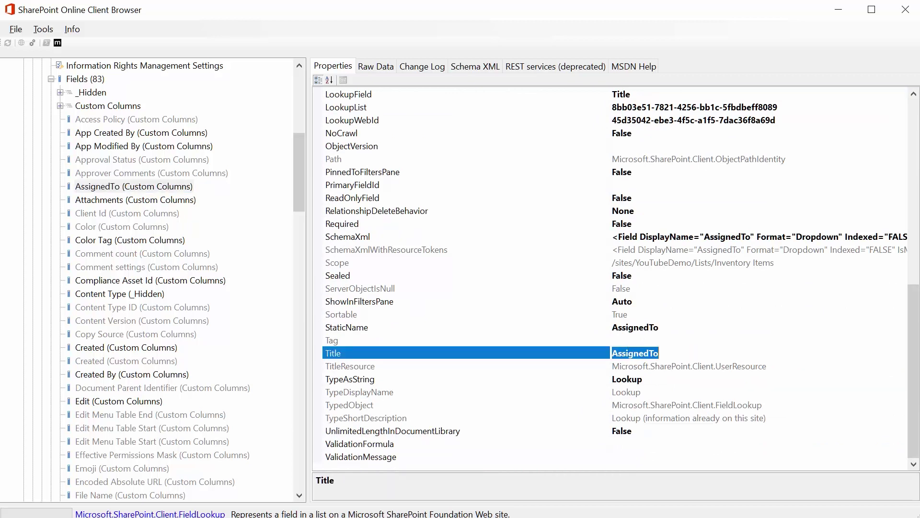
left_click(638, 329)
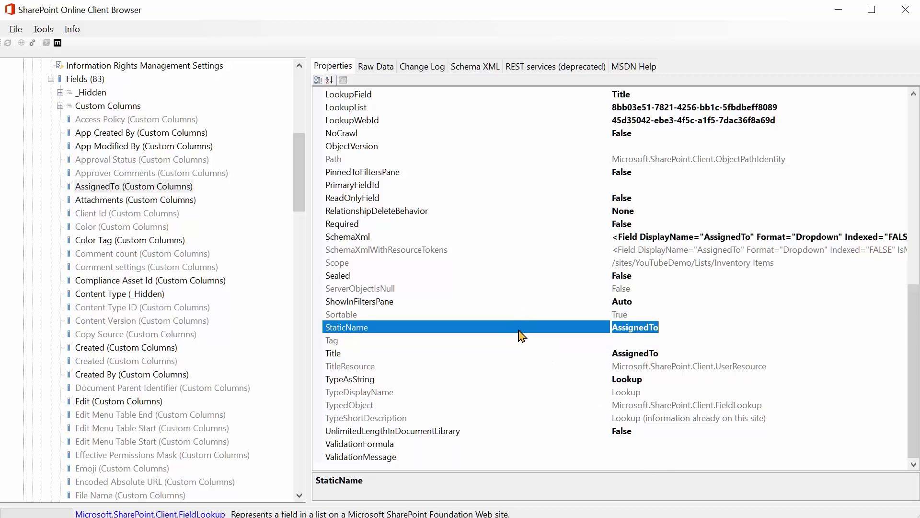
key("alt+Tab")
scroll(441, 448, "down", 2)
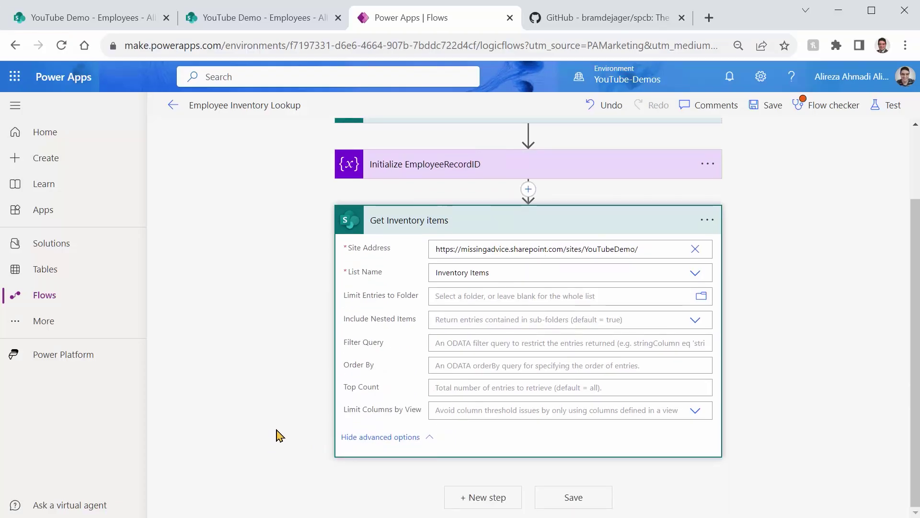
Set Get Inventory items' Filter Query to AssignedTo/ID eq EmployeeRecordID.
left_click(441, 345)
type("AssignedTo")
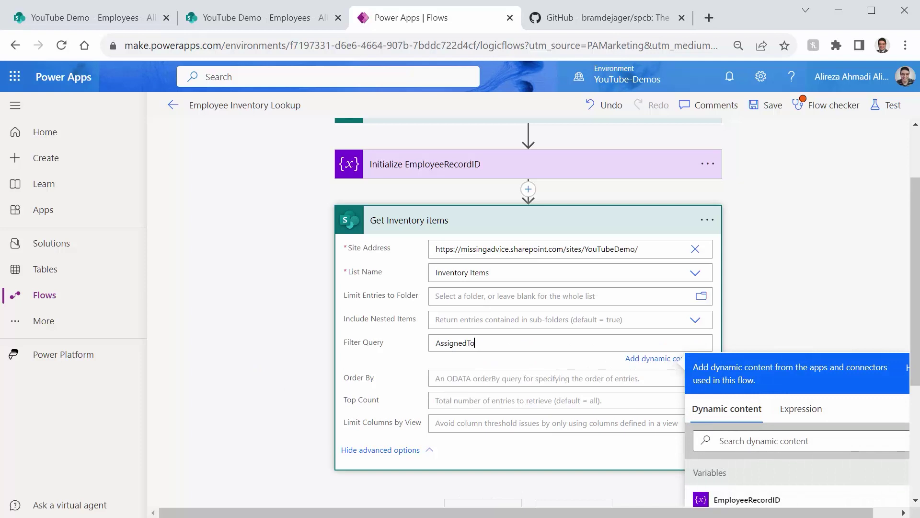
type("/ID eq")
left_click(764, 500)
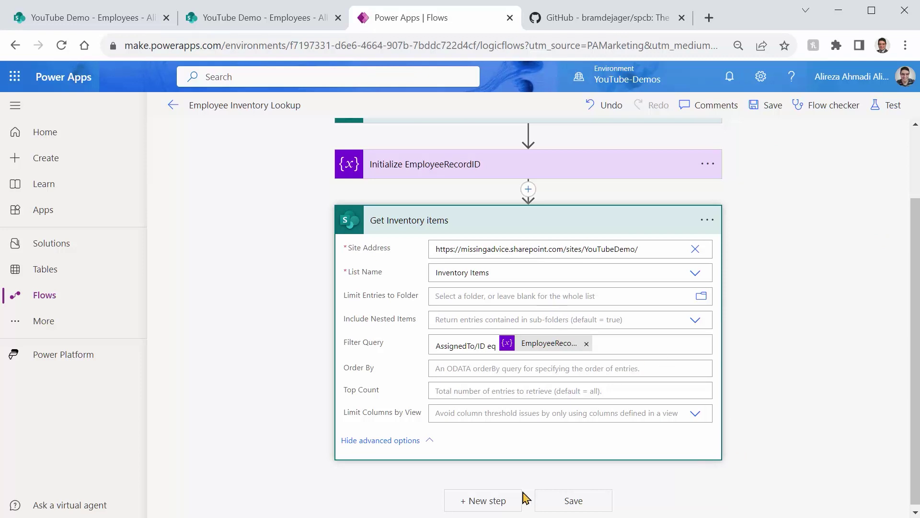
left_click(498, 501)
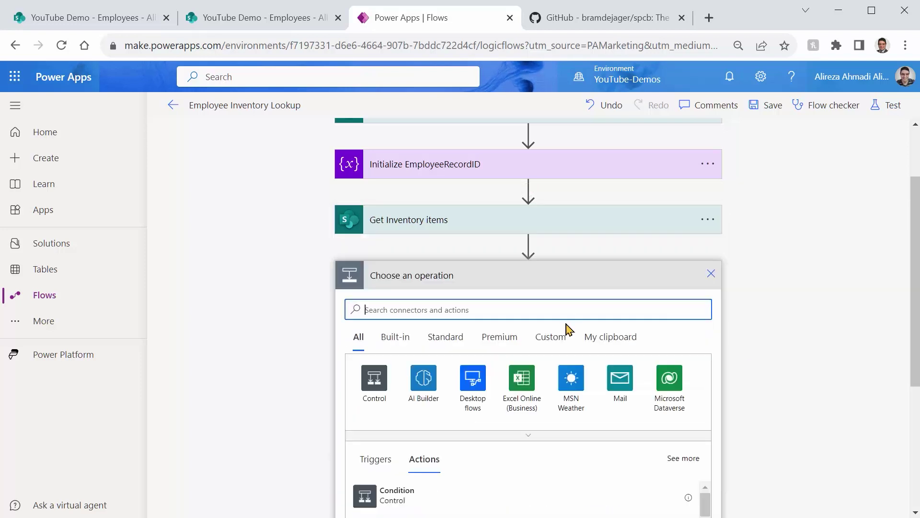
Add an Initialize variable step titled Initialize EmployeeInventoryItems.
type("variab")
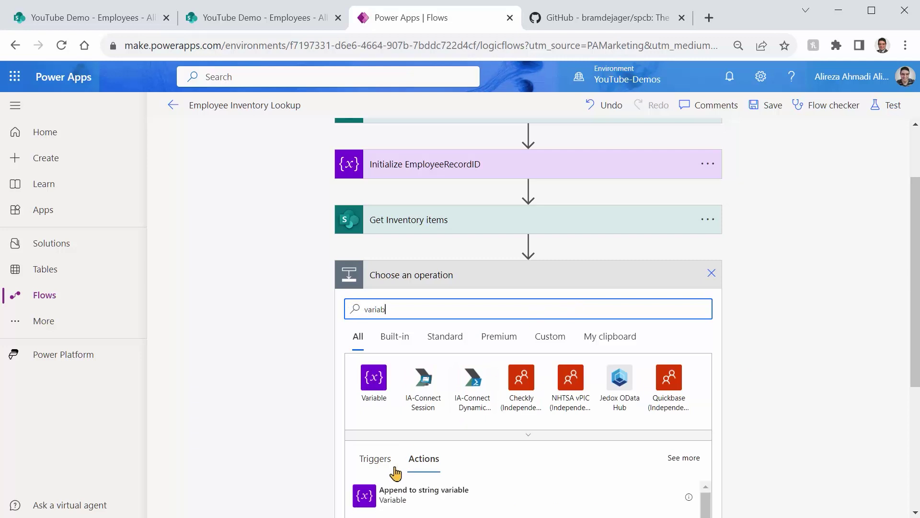
scroll(532, 446, "down", 5)
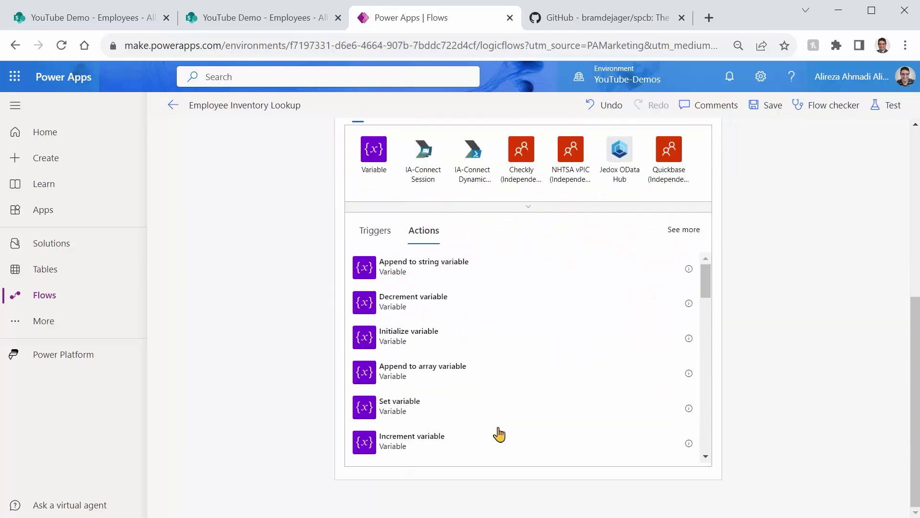
left_click(393, 330)
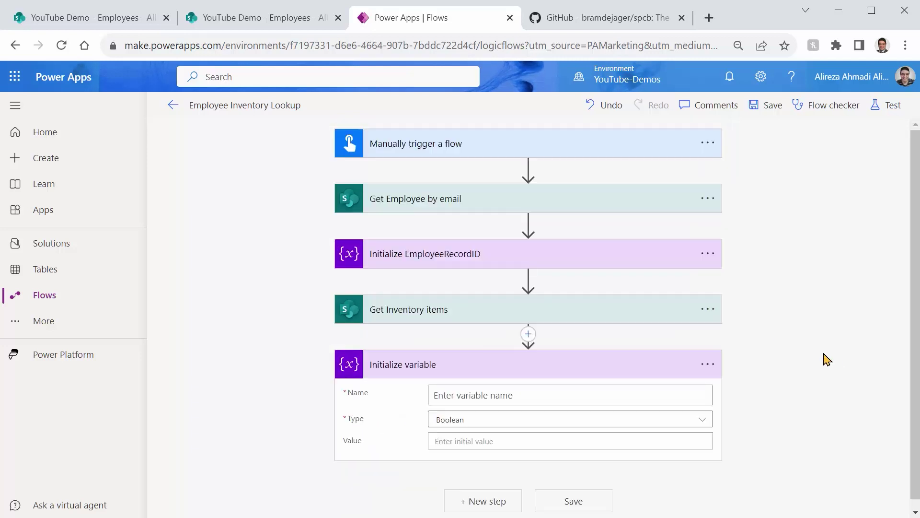
left_click(708, 364)
left_click(772, 366)
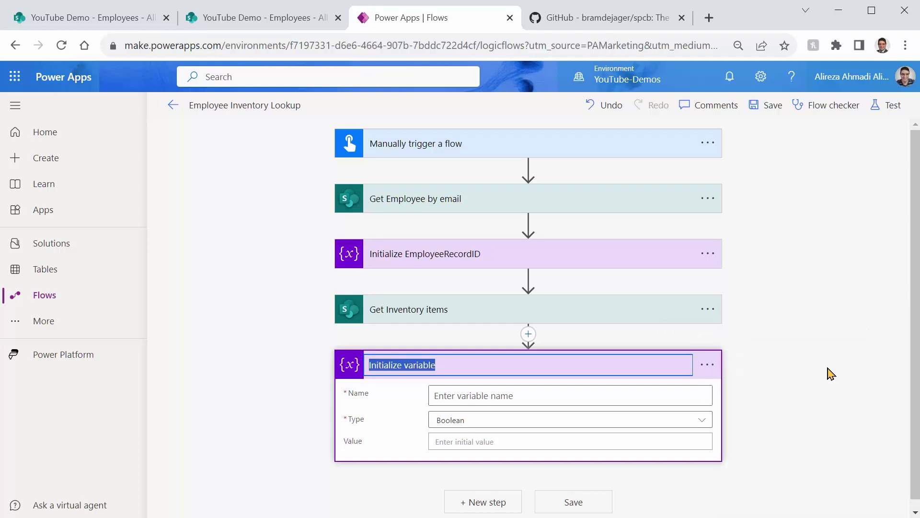
key("End")
key("ctrl+shift+Left")
type("Emp")
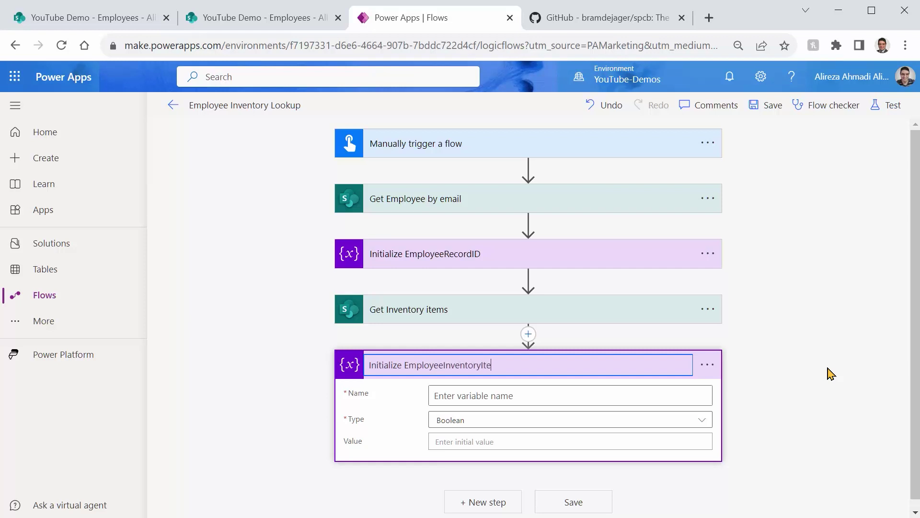
Set the variable's Name to EmployeeInventoryItems and its Type to String.
key("ctrl+shift+Left")
key("ctrl+c")
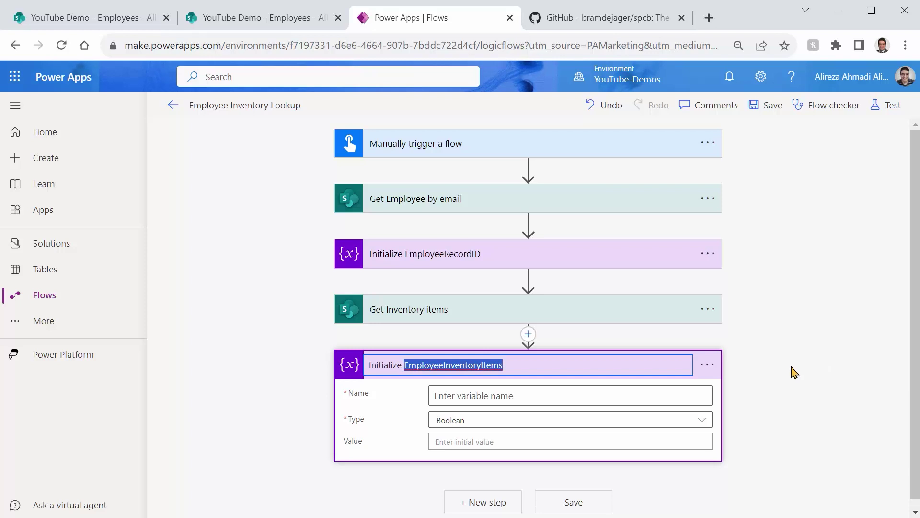
key("Tab")
key("ctrl+v")
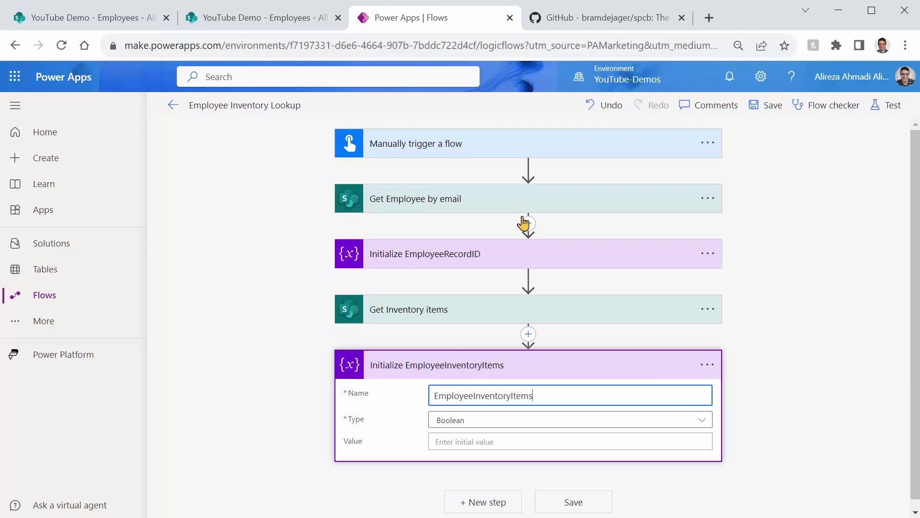
left_click(697, 426)
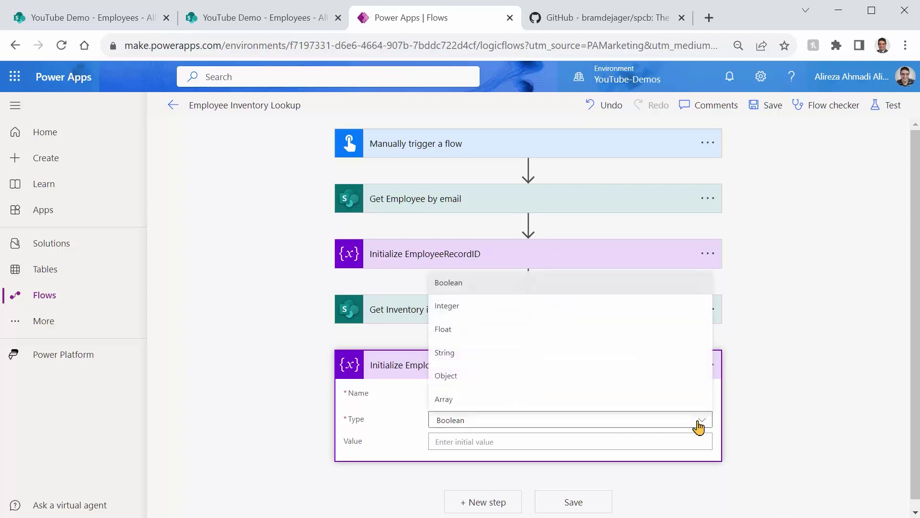
left_click(468, 361)
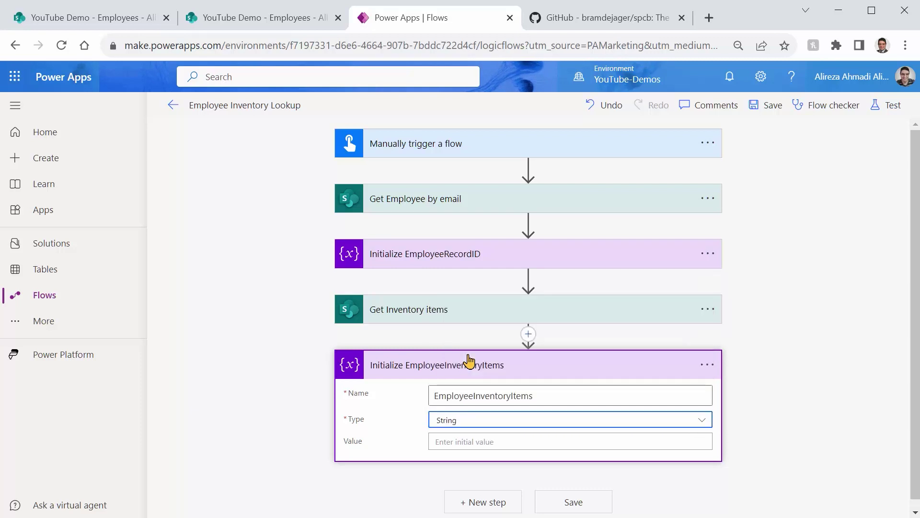
left_click(799, 398)
scroll(776, 388, "down", 1)
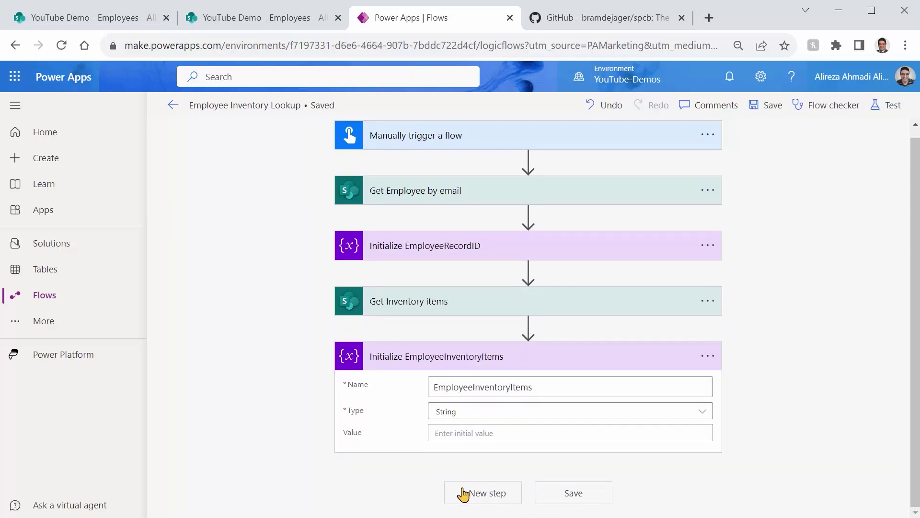
left_click(478, 494)
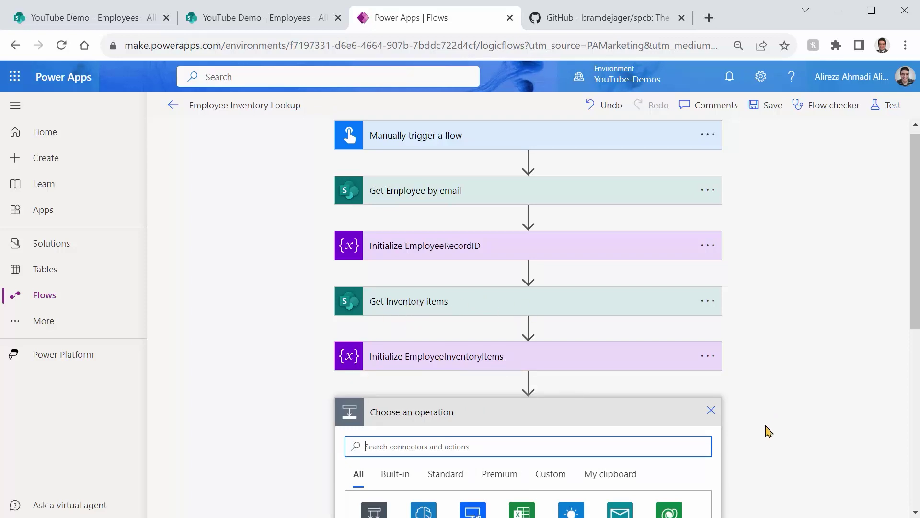
Add an Append to string variable step renamed Append Inventory item.
type("Append")
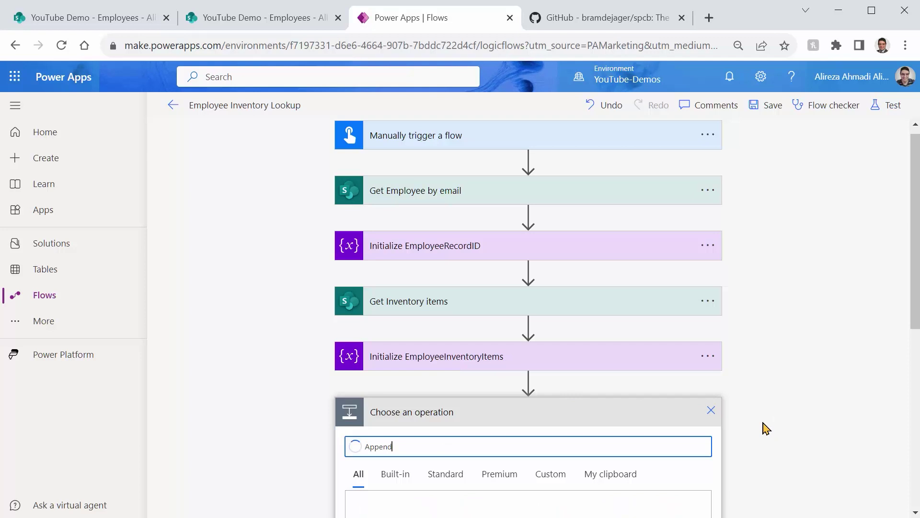
scroll(747, 422, "down", 7)
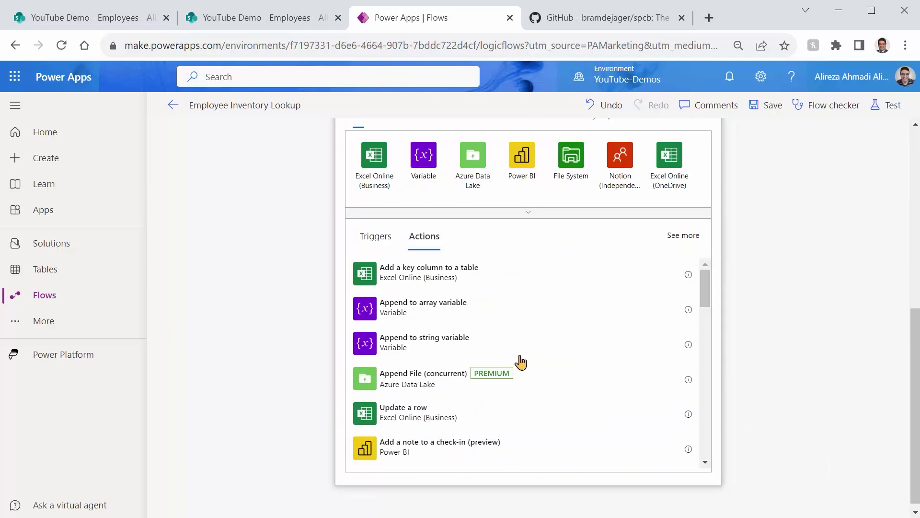
left_click(436, 341)
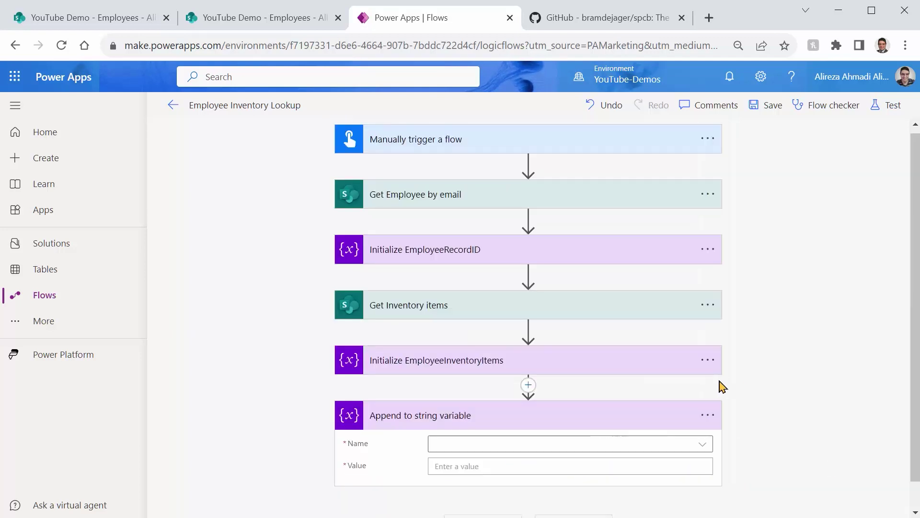
left_click(708, 416)
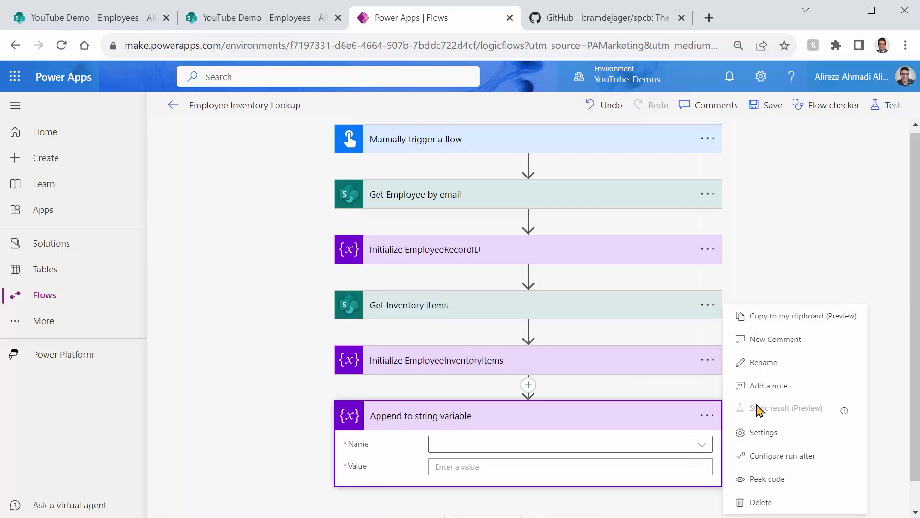
left_click(763, 362)
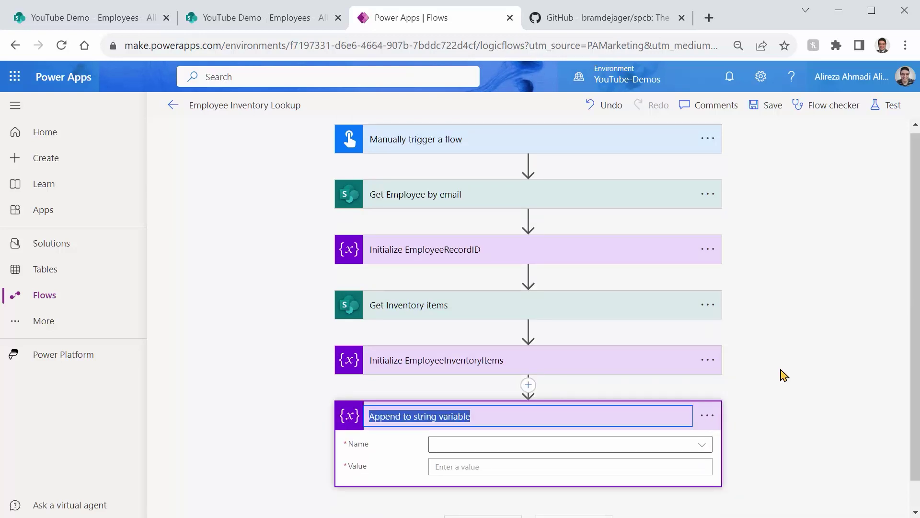
key("End")
key("ctrl+shift+Left")
key("ctrl+shift+Left")
key("ctrl+shift+Left")
type("In")
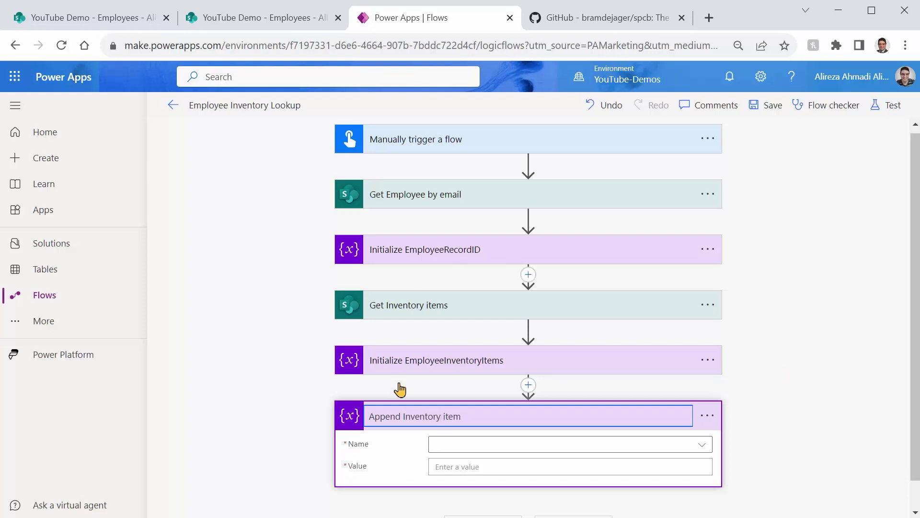
Append each inventory item's Title to EmployeeInventoryItems, wrapping the step in Apply to each.
left_click(699, 453)
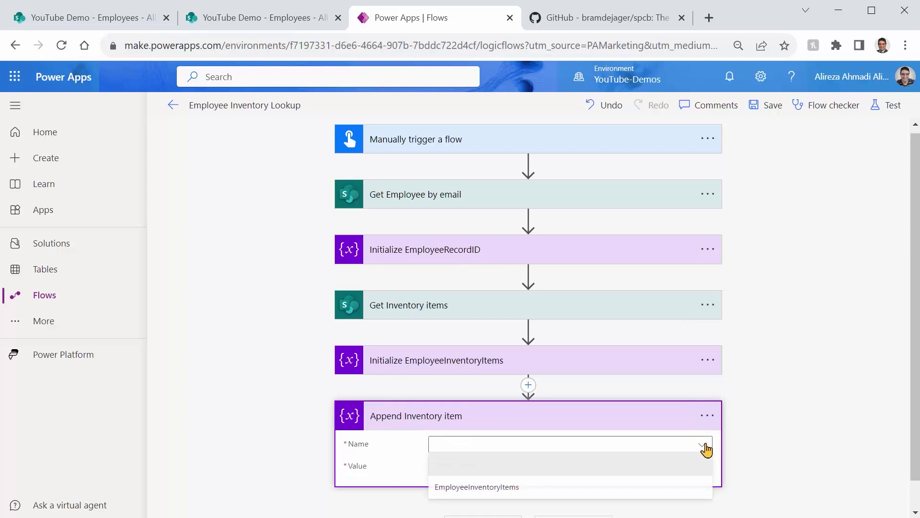
left_click(515, 486)
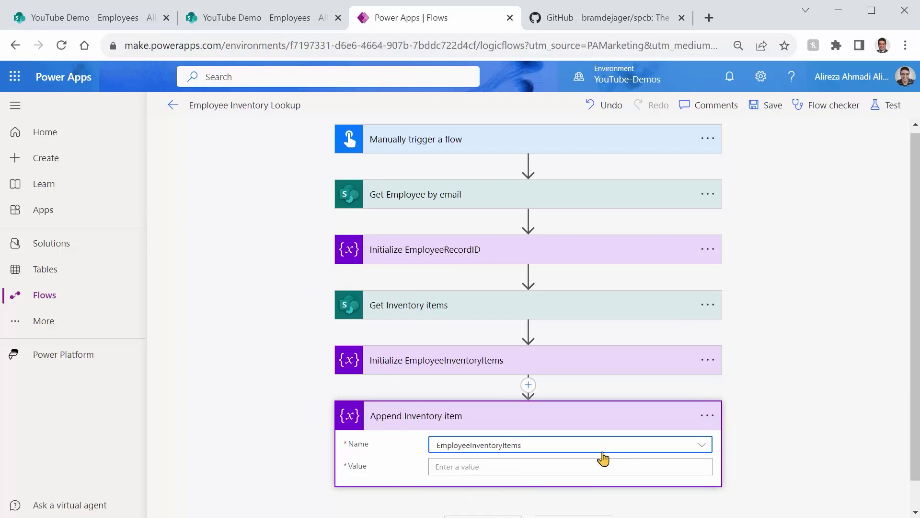
scroll(496, 465, "down", 1)
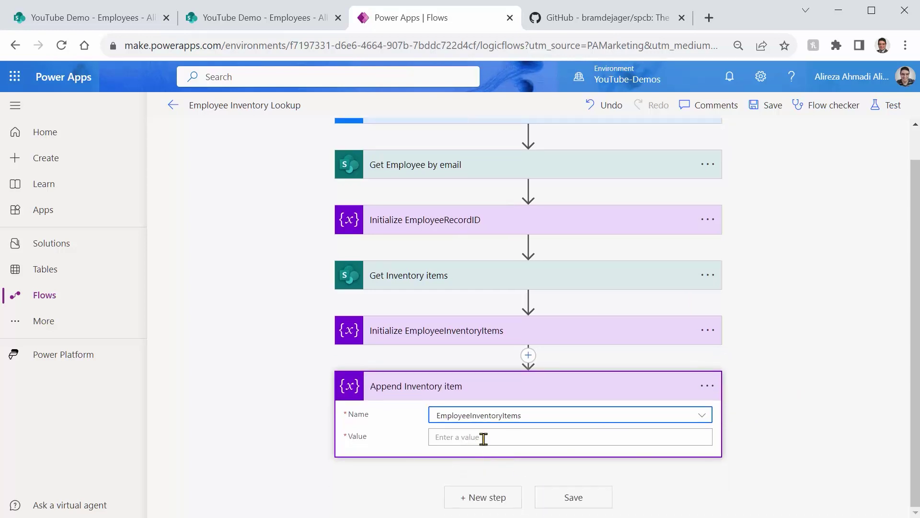
left_click(483, 439)
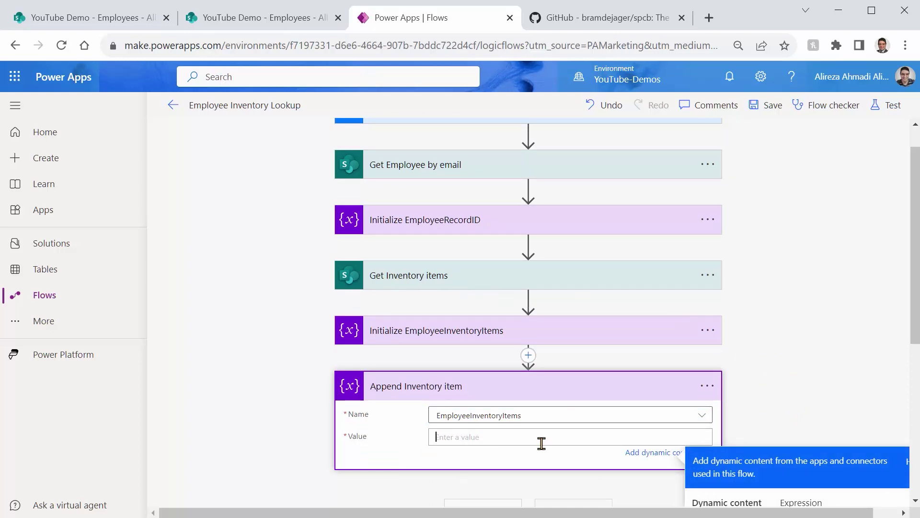
scroll(830, 438, "down", 6)
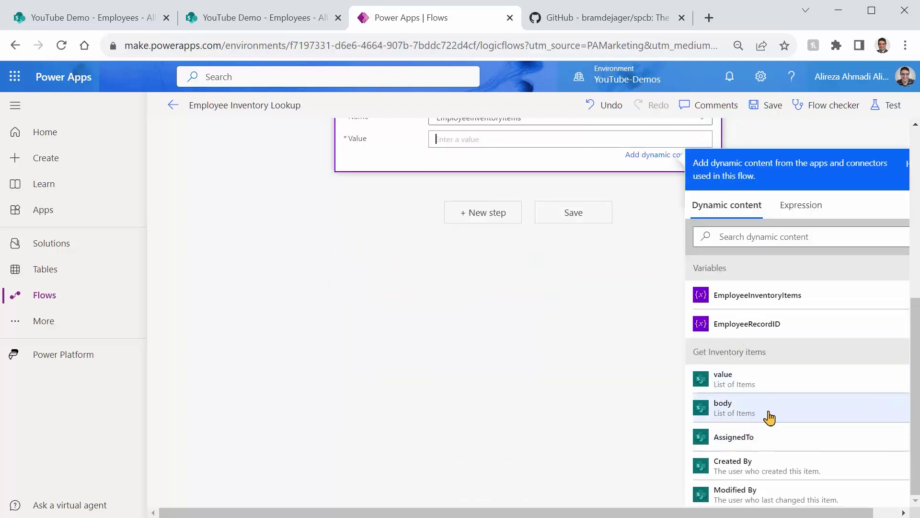
scroll(769, 417, "down", 3)
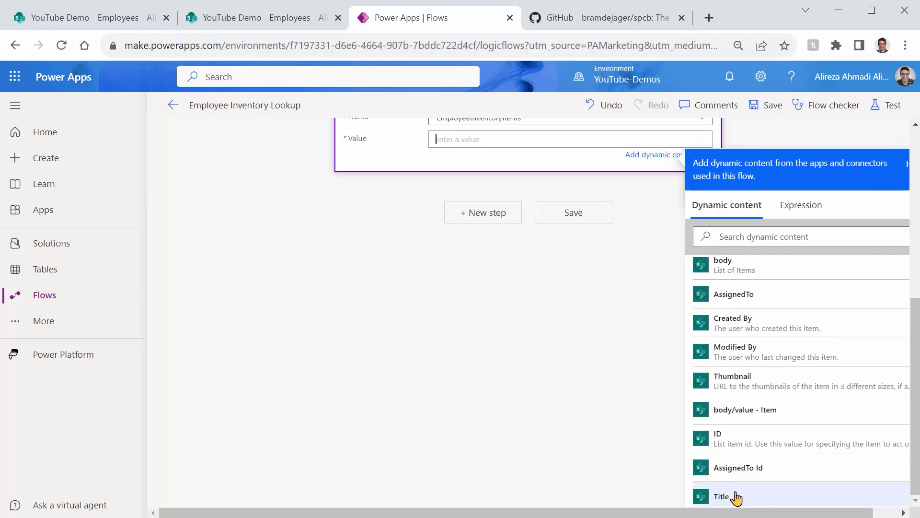
left_click(737, 498)
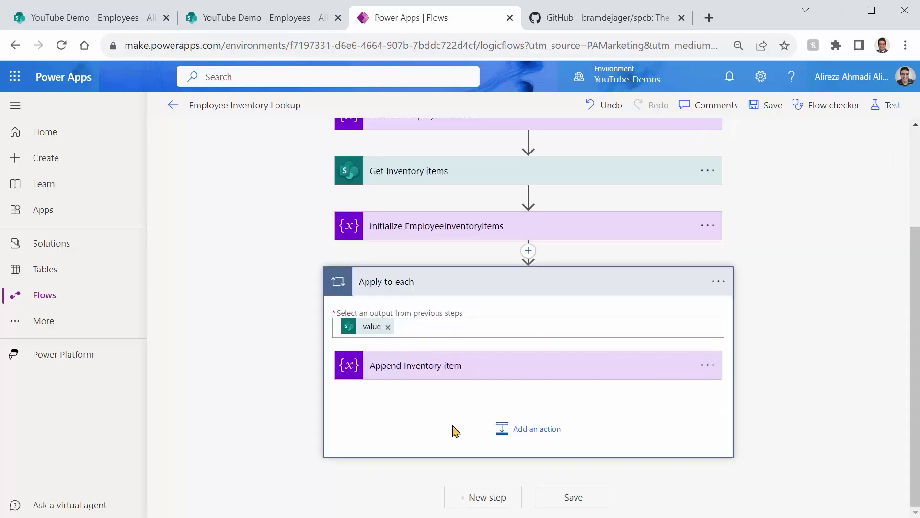
Insert a line break after the Title token in the Append Inventory item value.
left_click(513, 376)
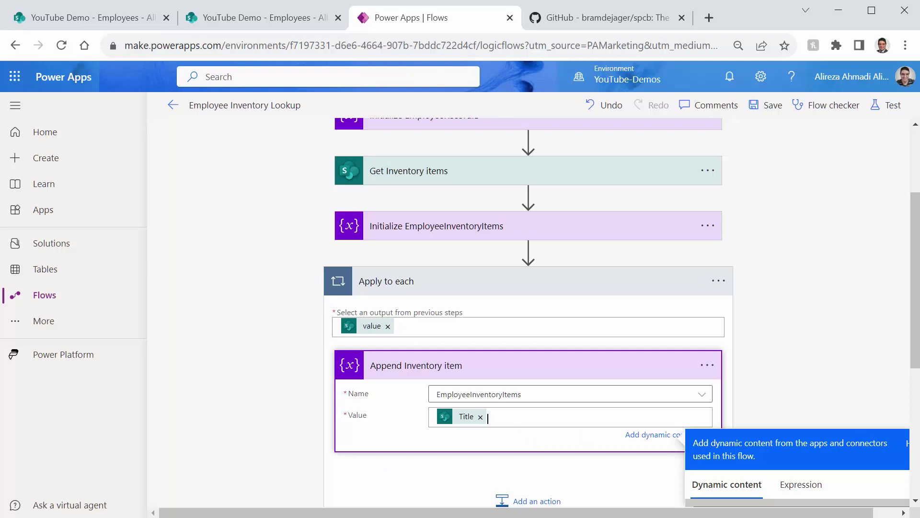
key("Return")
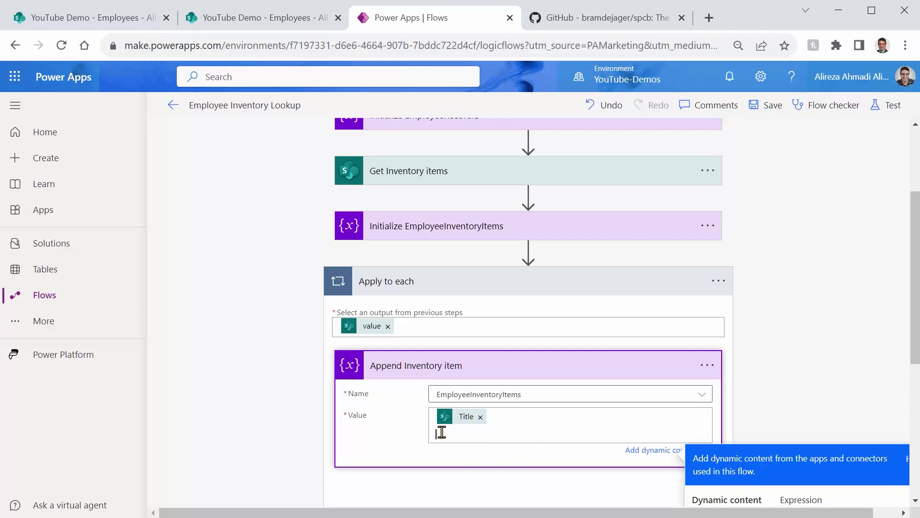
scroll(754, 365, "down", 3)
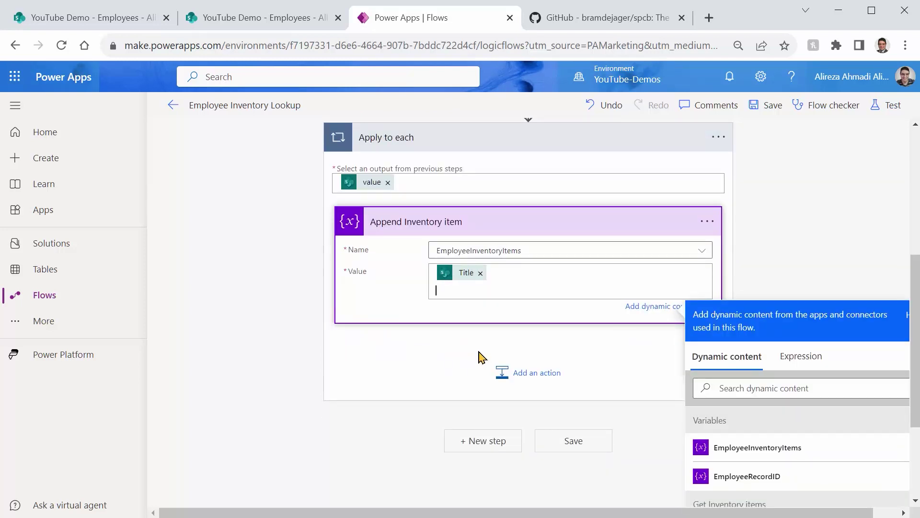
Add Send an email (V2) with subject 'Employee items' and body EmployeeInventoryItems, then save.
left_click(506, 443)
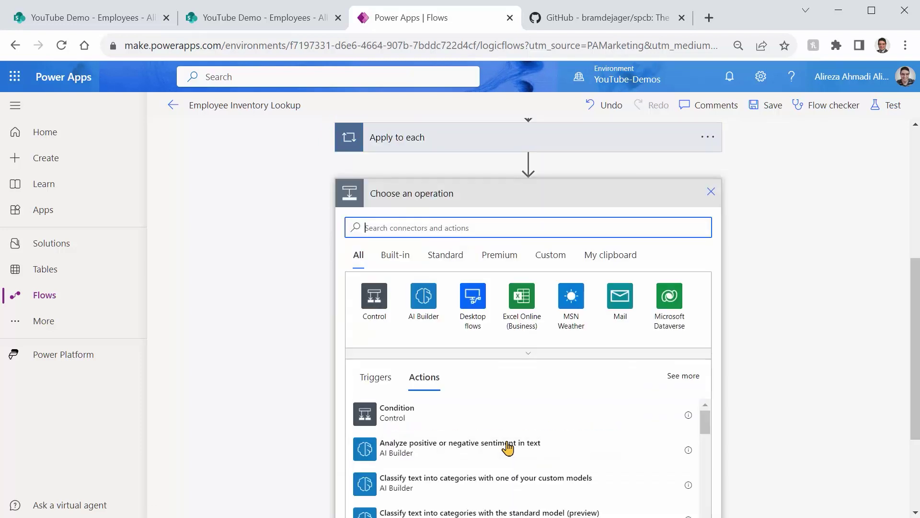
type("sen")
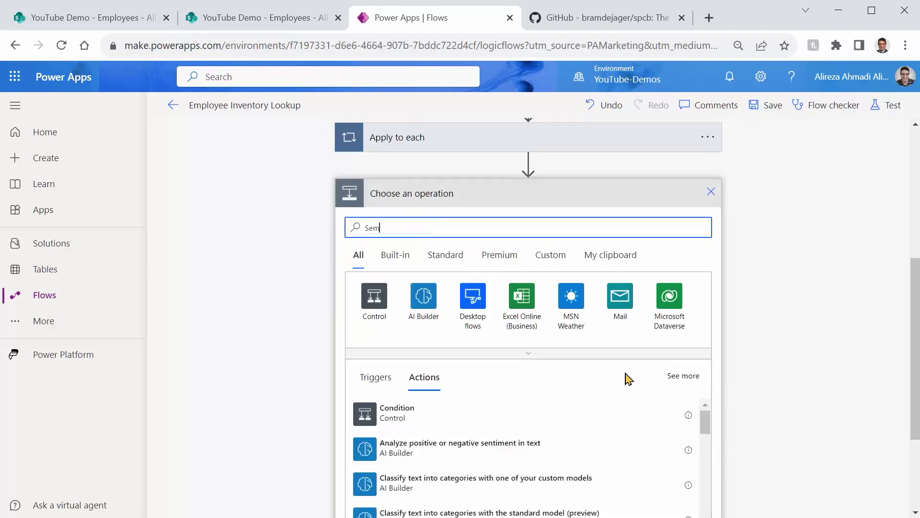
type("d emai")
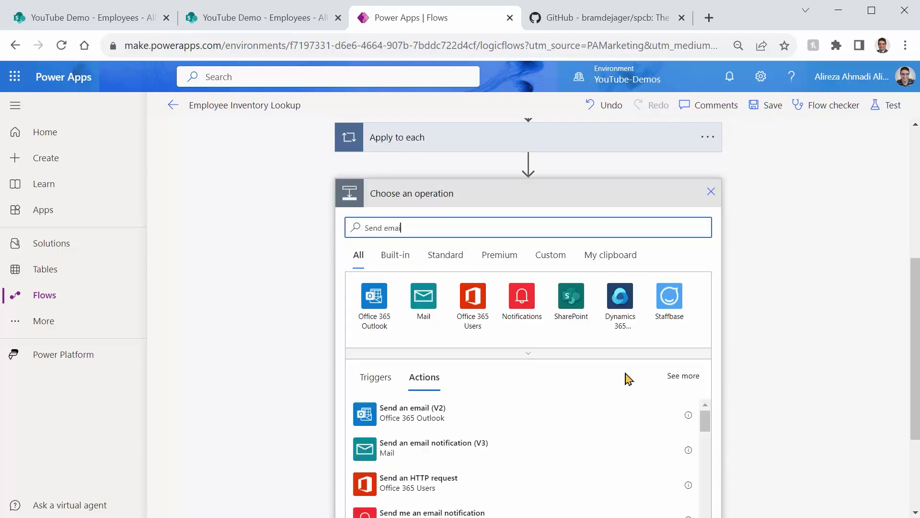
left_click(443, 419)
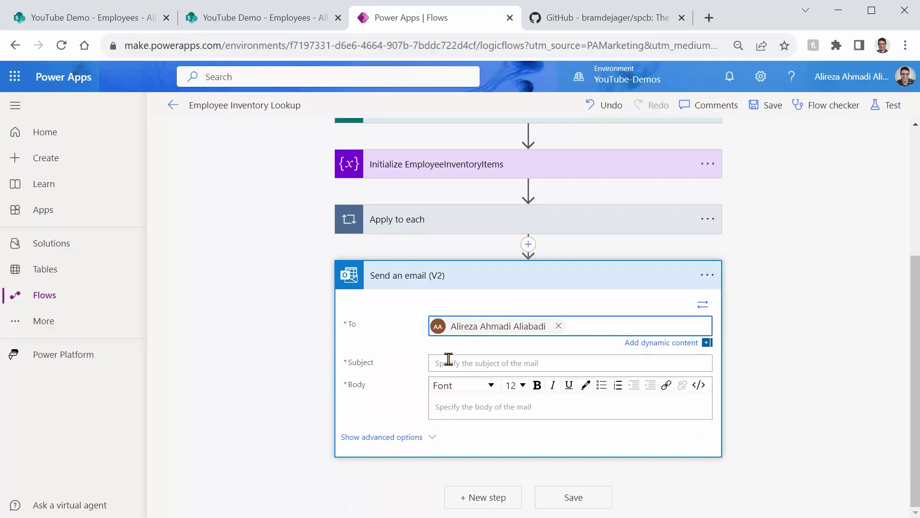
left_click(447, 363)
type("T")
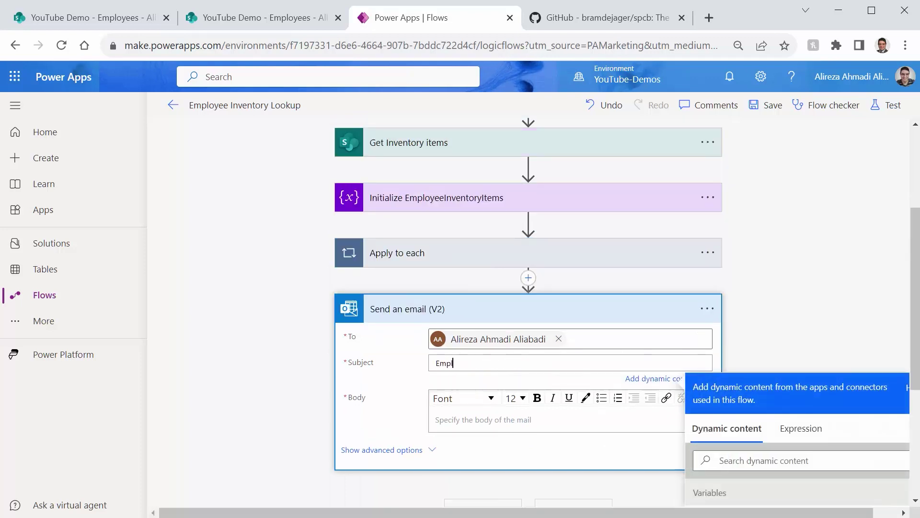
type("mployee items")
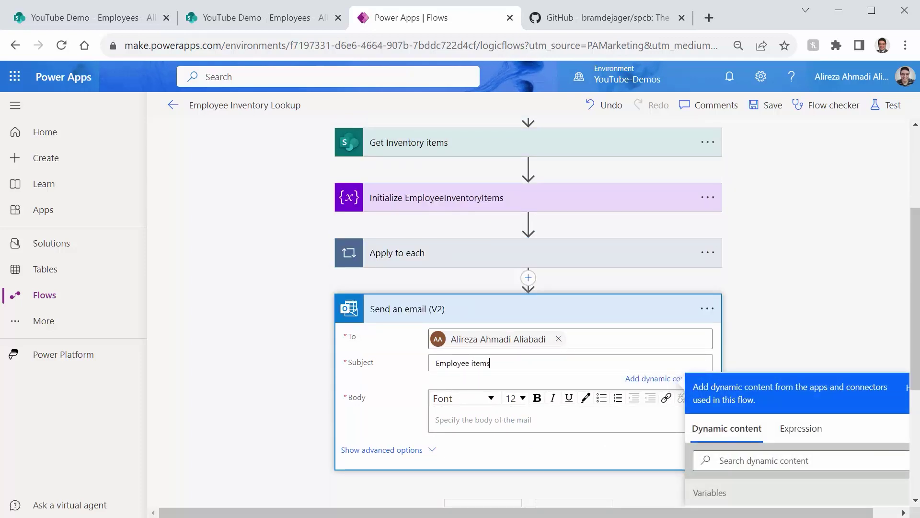
left_click(456, 421)
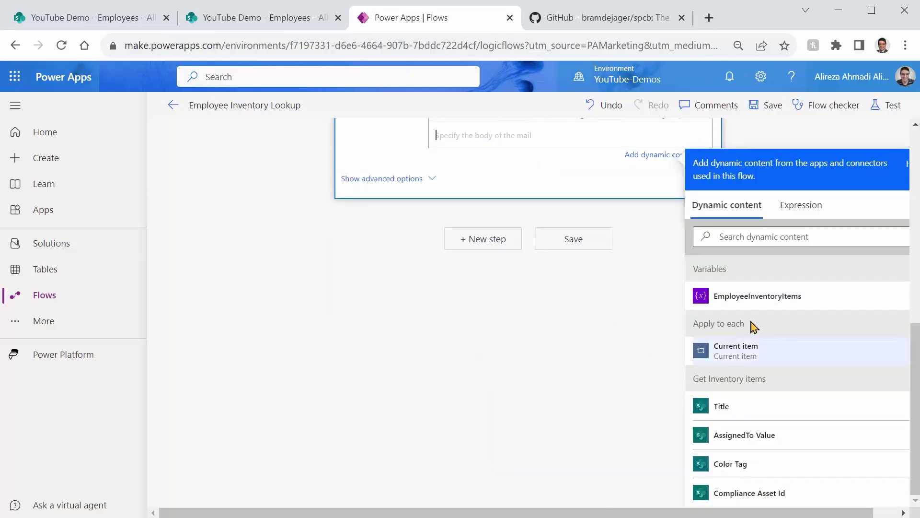
left_click(760, 303)
scroll(364, 398, "up", 5)
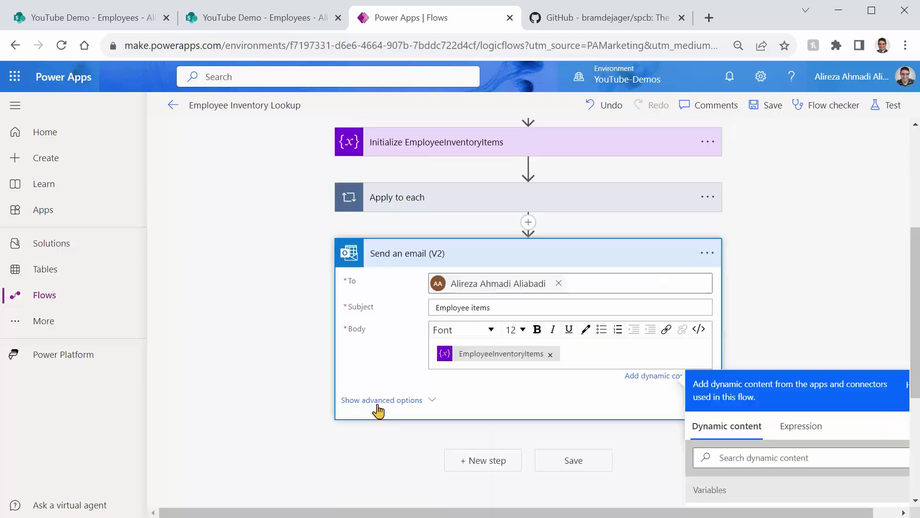
left_click(565, 463)
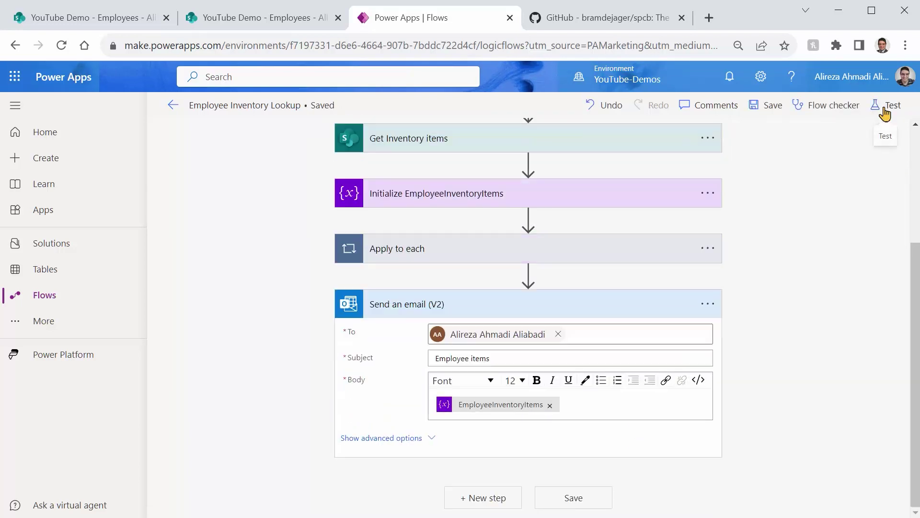
Test-run the flow manually with the employee's suggested email until every step succeeds.
left_click(884, 105)
left_click(759, 502)
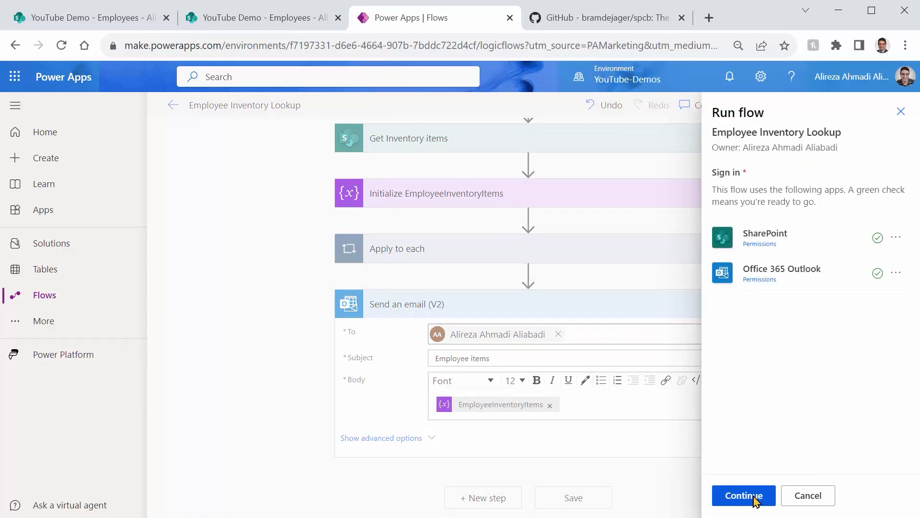
left_click(754, 495)
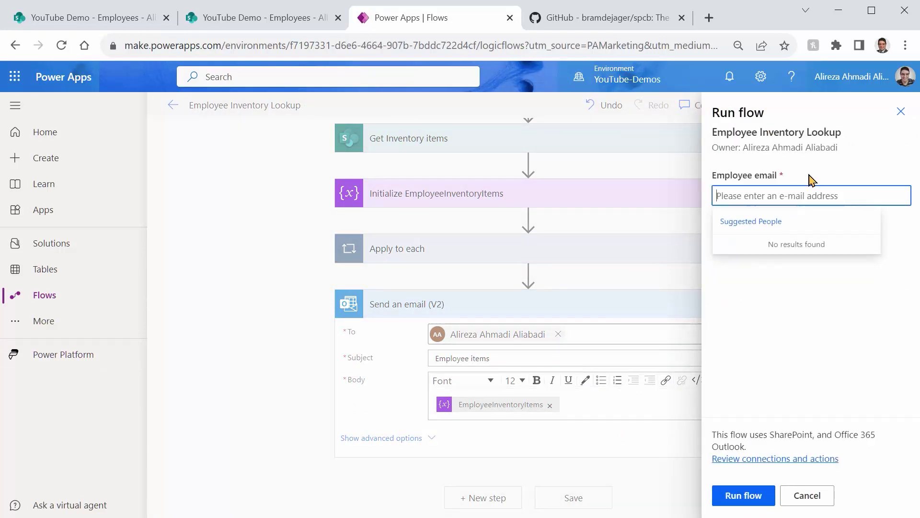
type("James Smith")
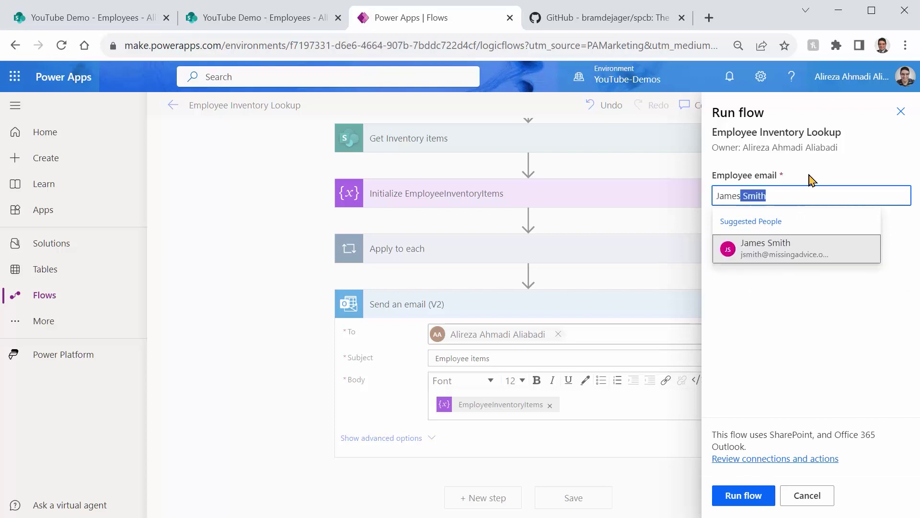
left_click(774, 256)
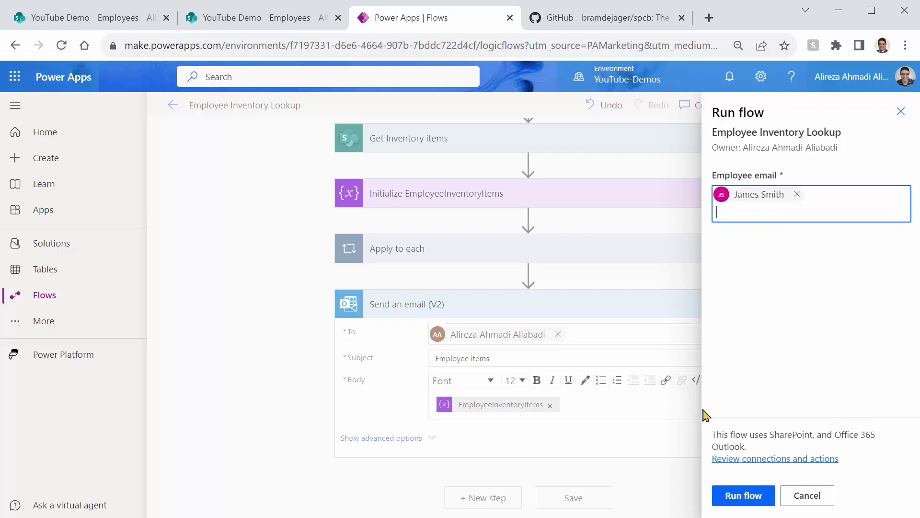
left_click(762, 498)
left_click(742, 495)
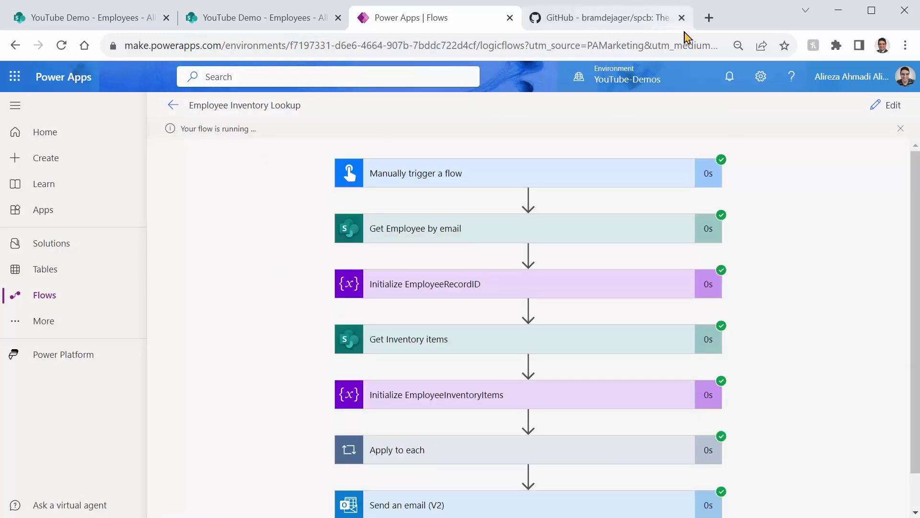
Launch Outlook from the Microsoft 365 app launcher to find the Employee items email listing Water hose.
left_click(15, 76)
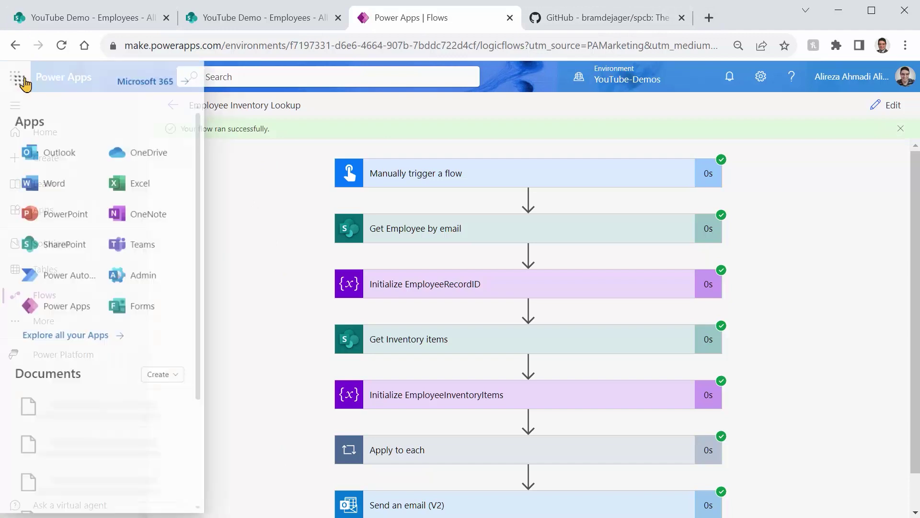
left_click(55, 151)
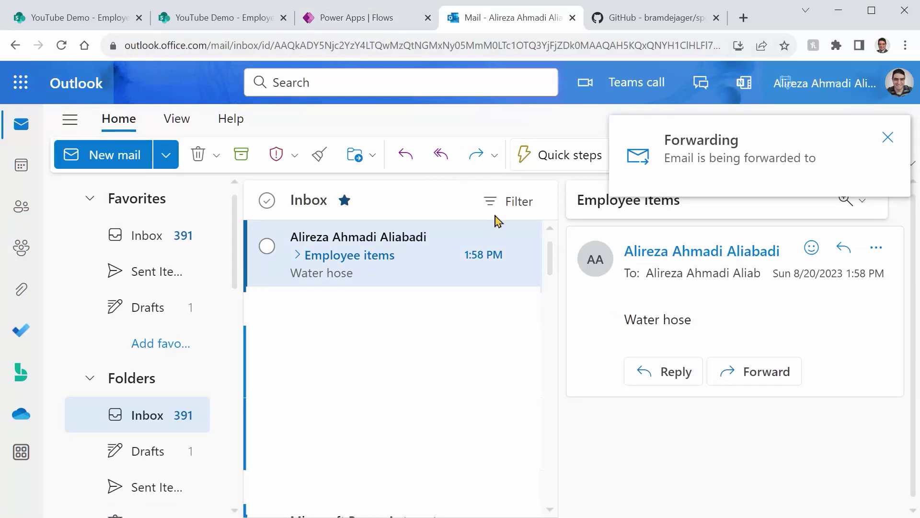
Go from the SharePoint Employees list to the Inventory Items list.
left_click(153, 21)
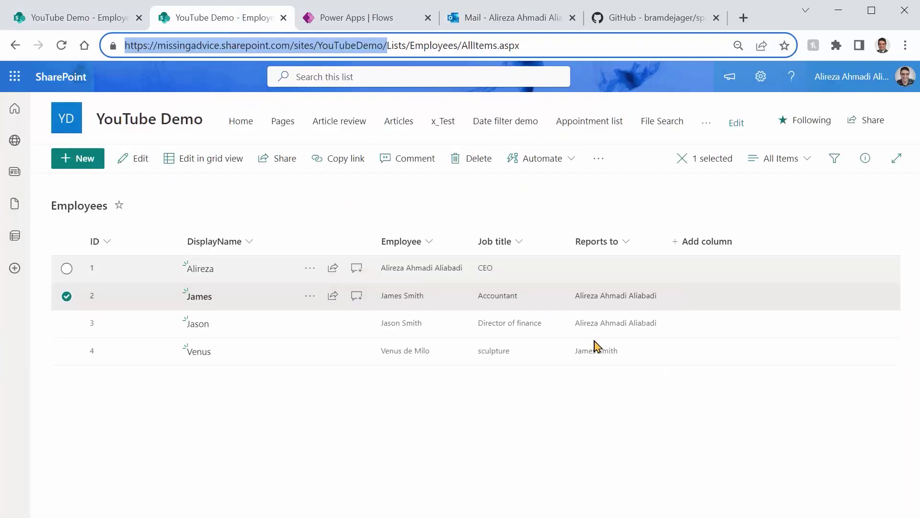
left_click(707, 123)
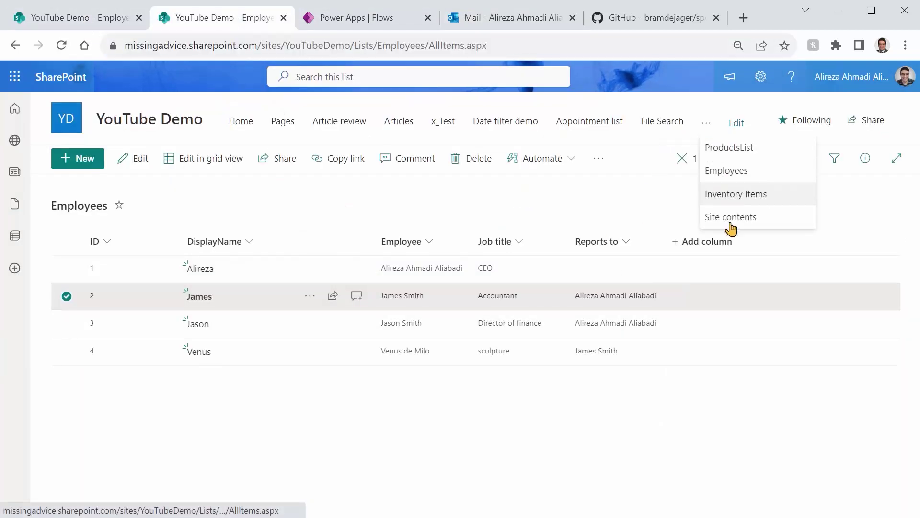
left_click(732, 196)
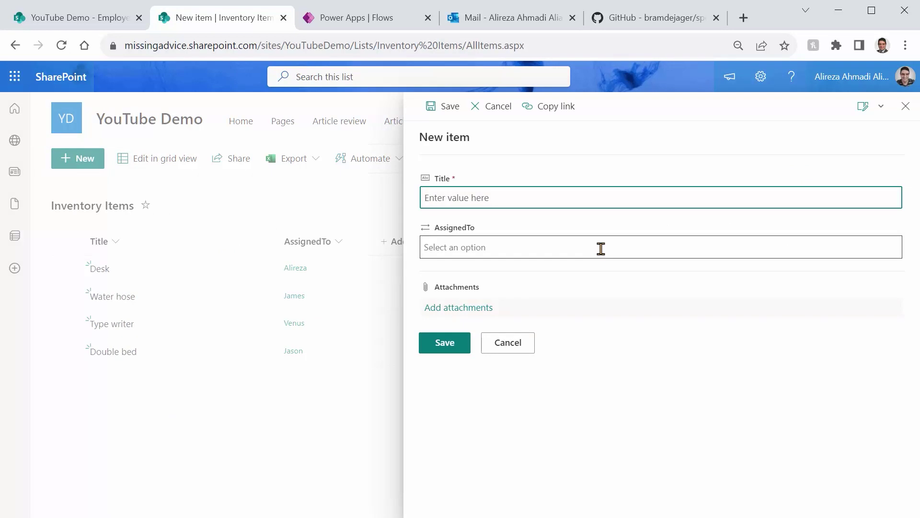
Add a new item titled 'Test item', assigned to the Water hose owner, and save it.
type("Test ite")
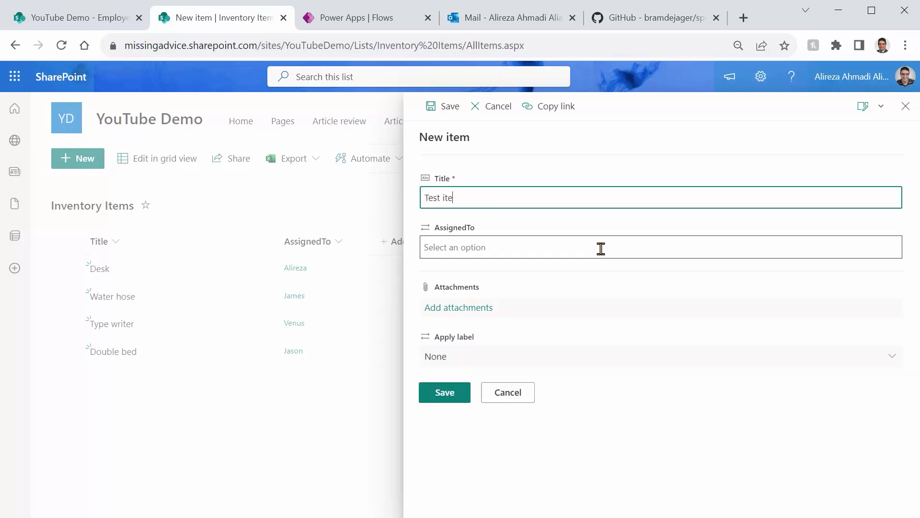
type("m")
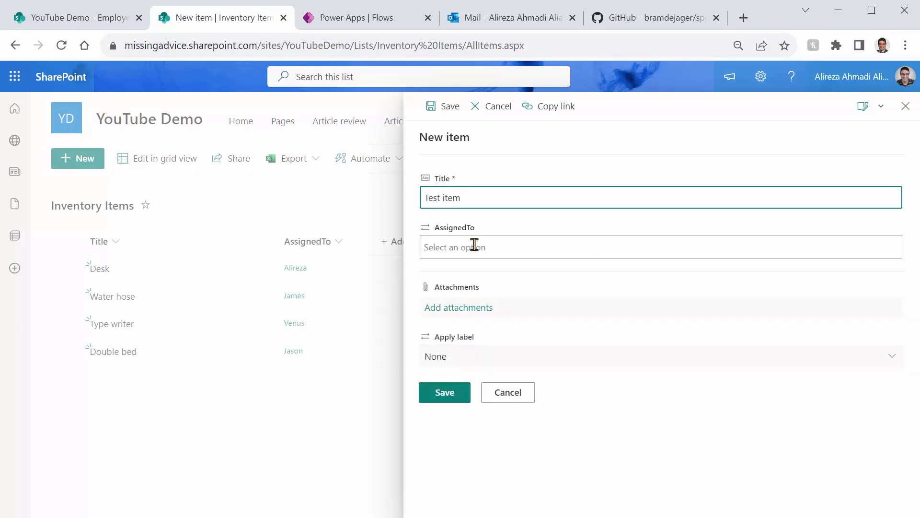
left_click(475, 246)
type("J")
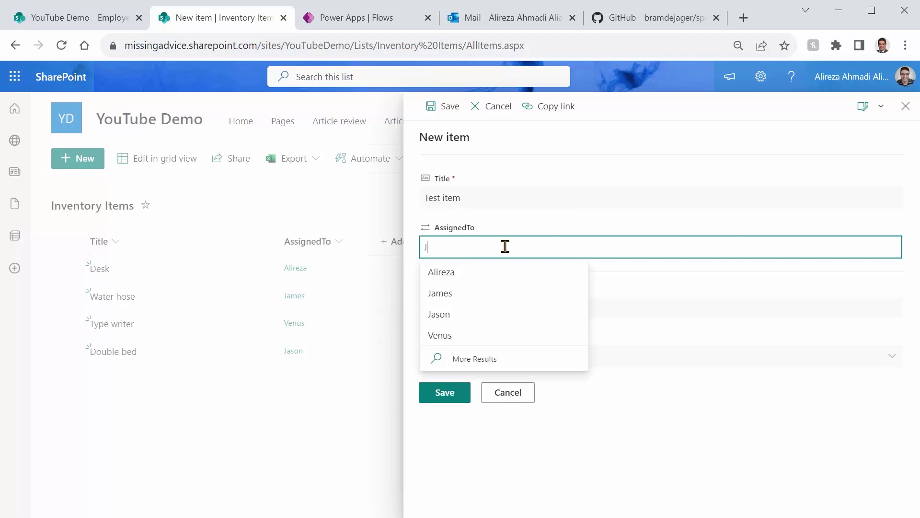
left_click(454, 272)
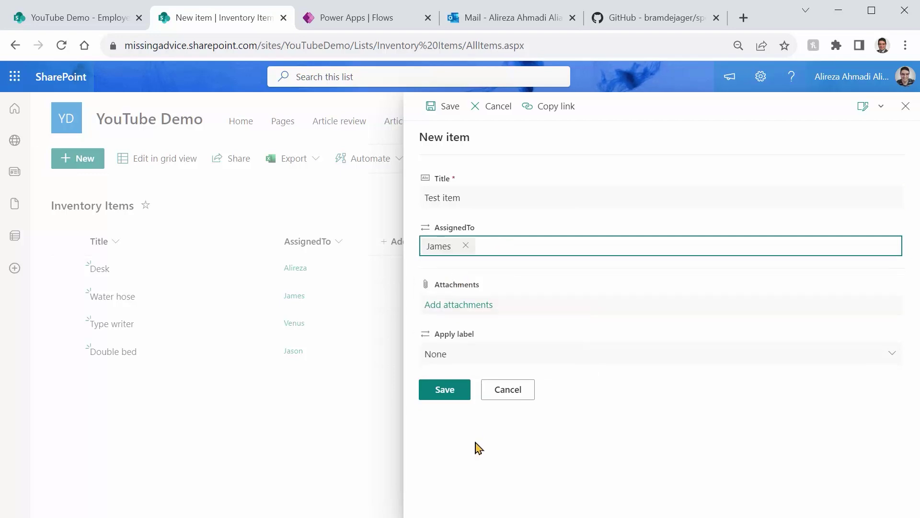
left_click(445, 390)
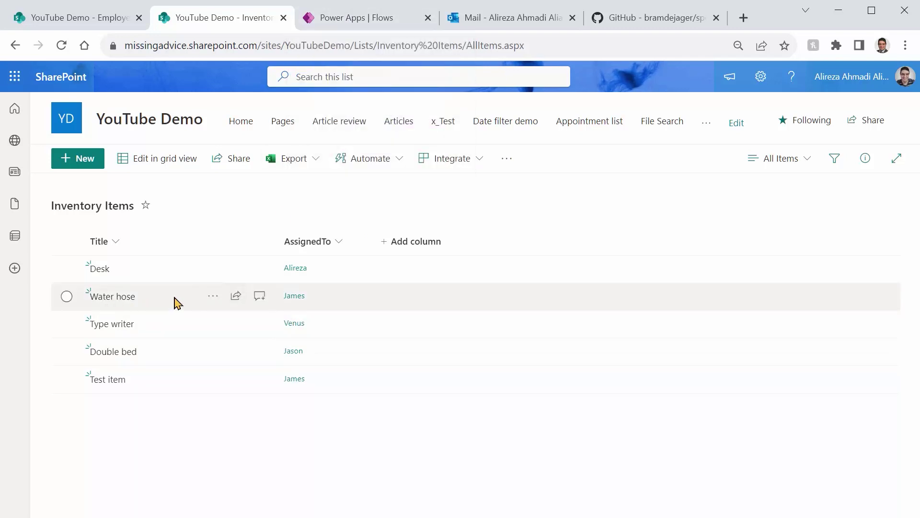
Manually test Employee Inventory Lookup with that employee's email and confirm the run succeeds.
left_click(360, 19)
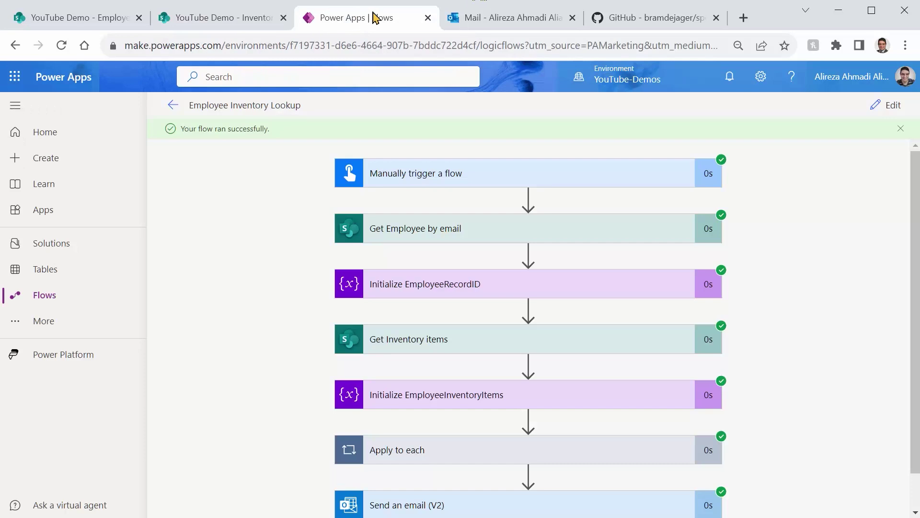
left_click(893, 109)
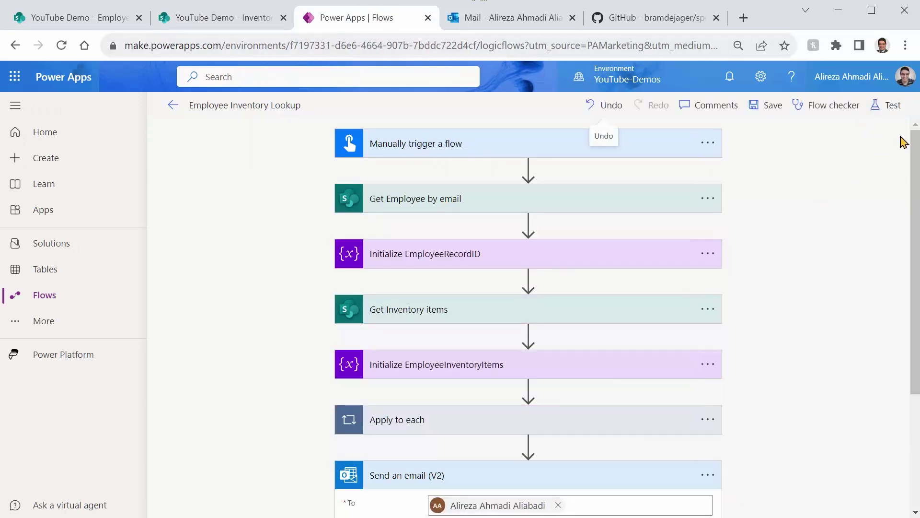
left_click(892, 106)
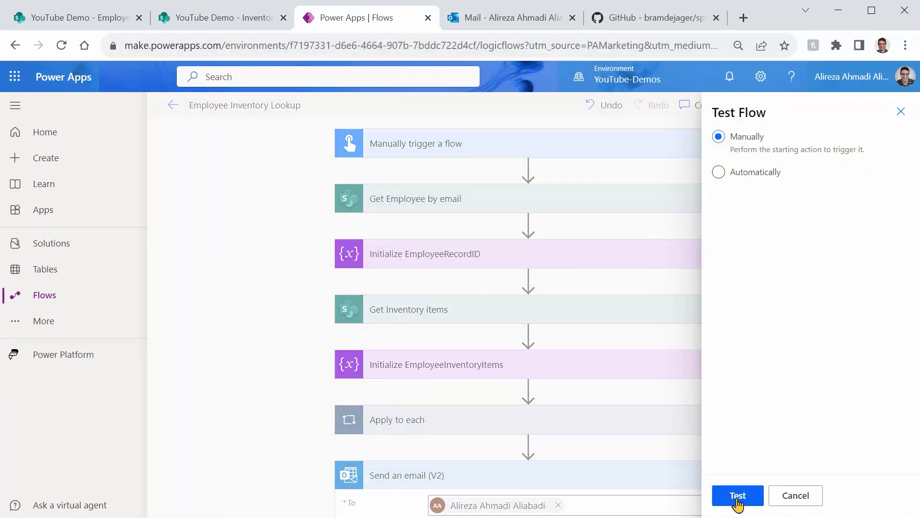
left_click(738, 501)
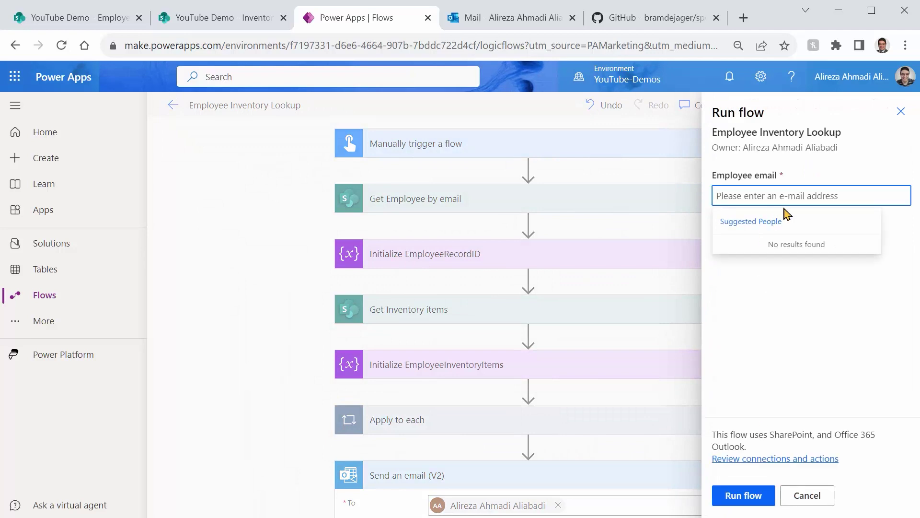
type("James Smith")
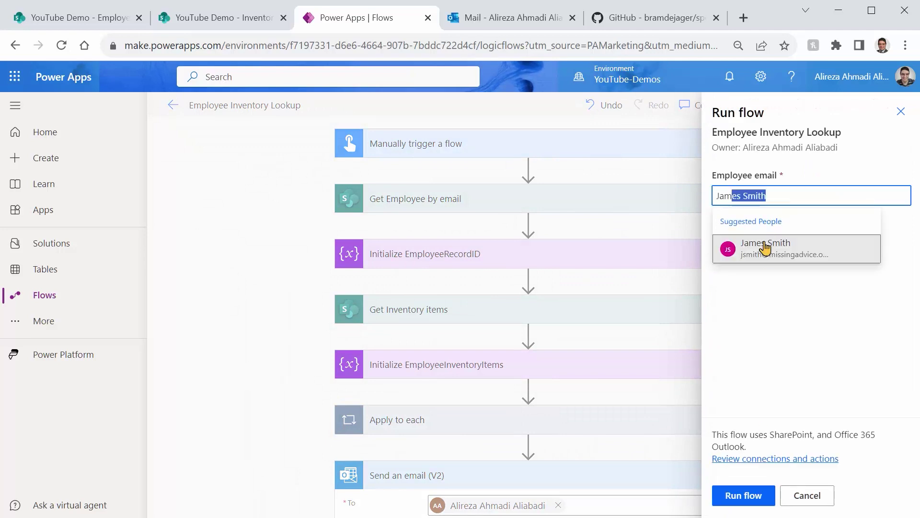
left_click(765, 248)
left_click(745, 496)
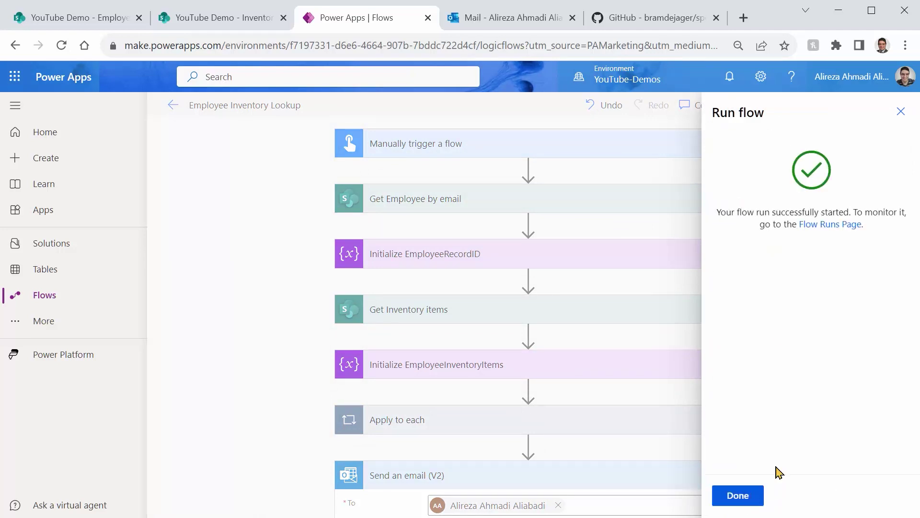
left_click(737, 497)
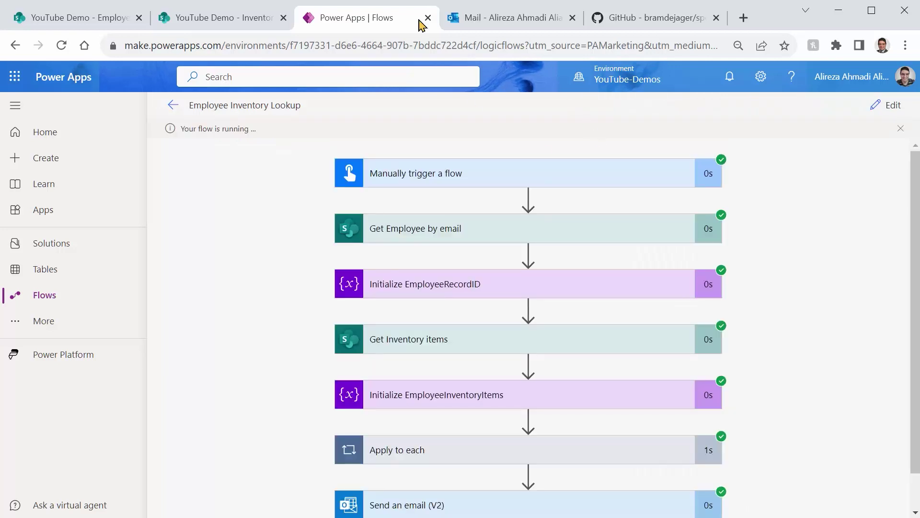
left_click(481, 20)
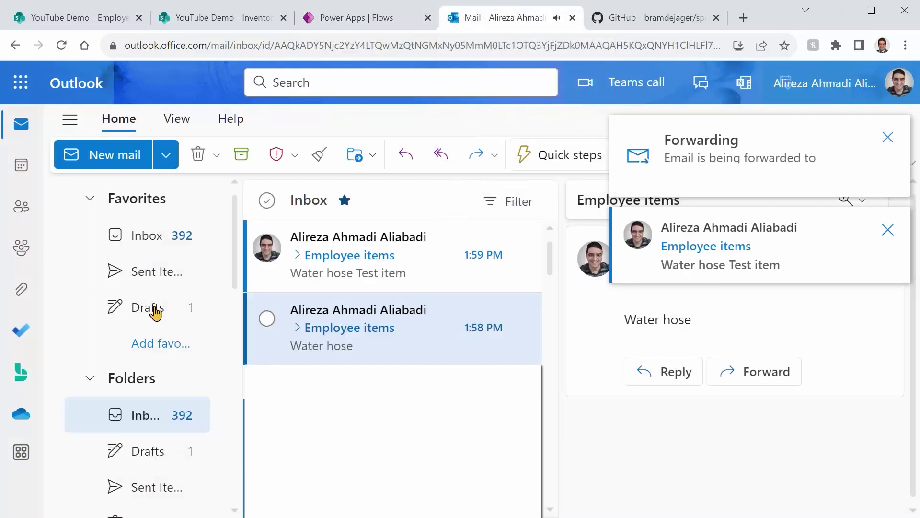
Read the newest Employee items email showing 'Water hose Test item' on one line, dismissing notifications.
left_click(350, 264)
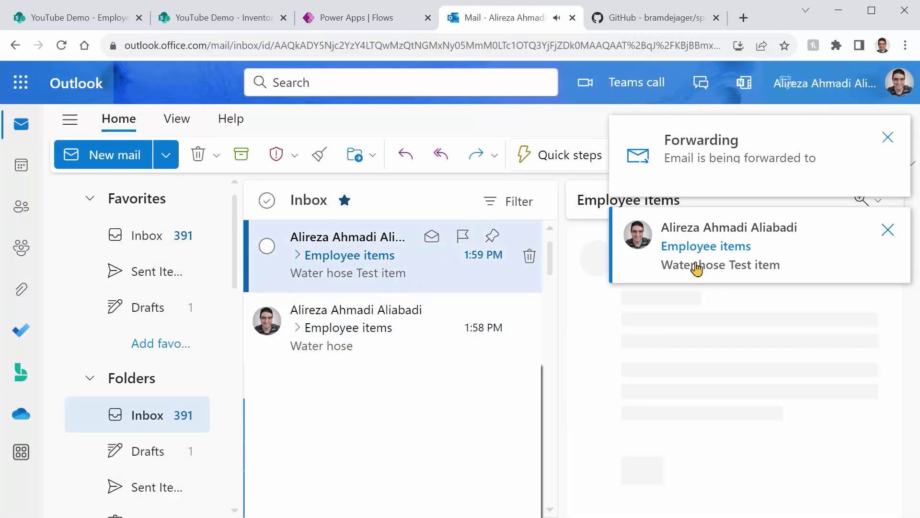
left_click(886, 137)
left_click(887, 138)
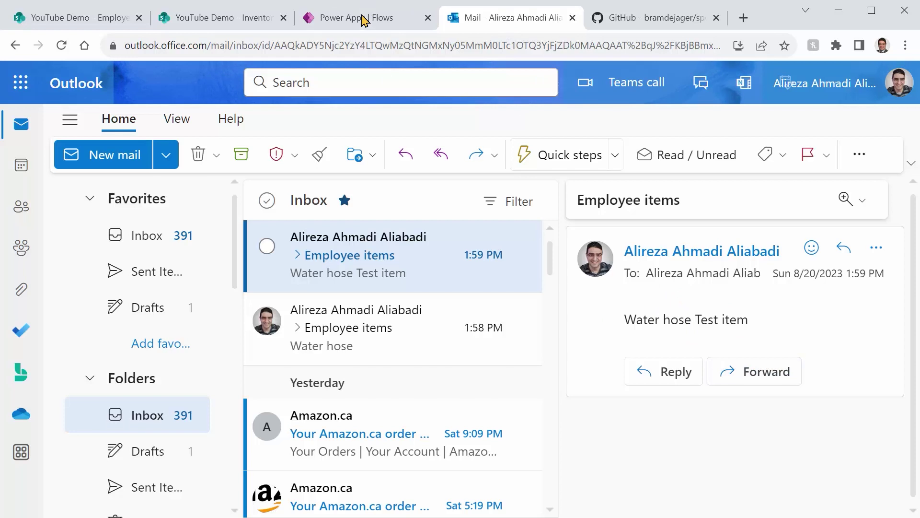
left_click(365, 21)
Add a <br/> after Title in the Append Inventory item Value and save the flow.
scroll(687, 413, "down", 1)
left_click(479, 419)
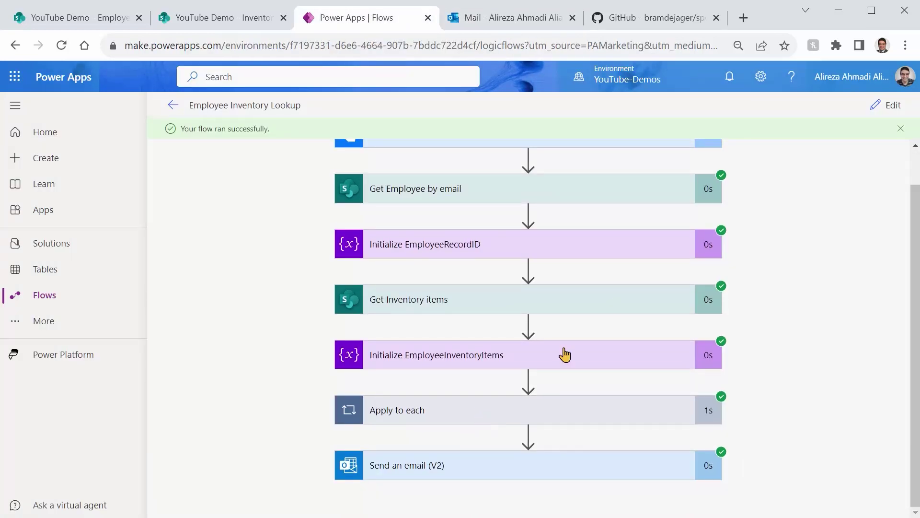
scroll(752, 368, "down", 2)
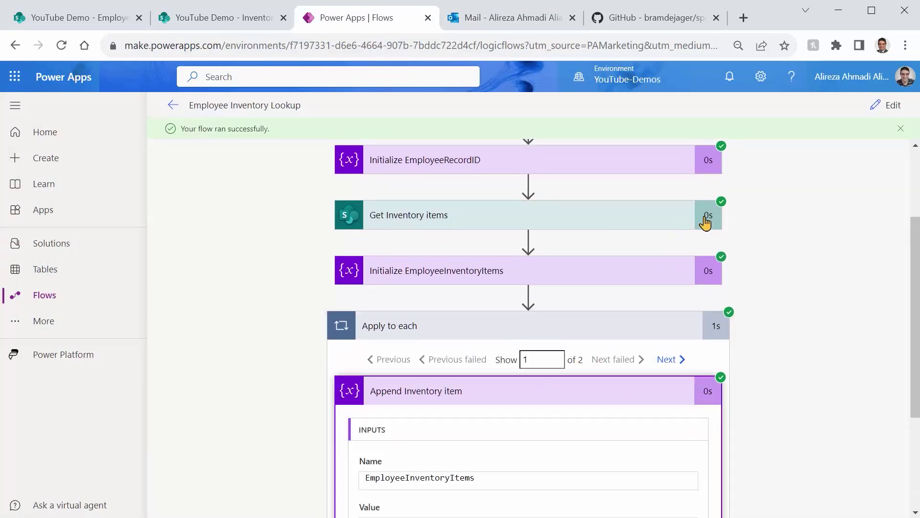
left_click(894, 106)
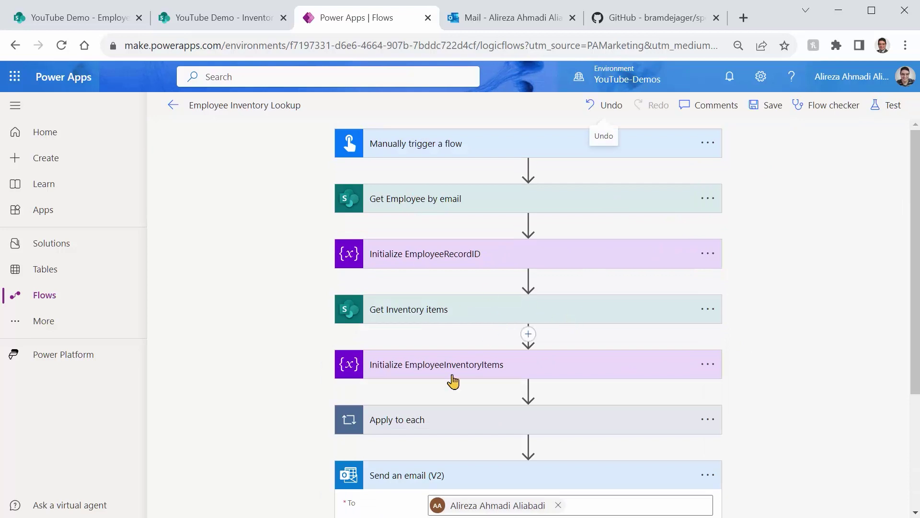
left_click(428, 426)
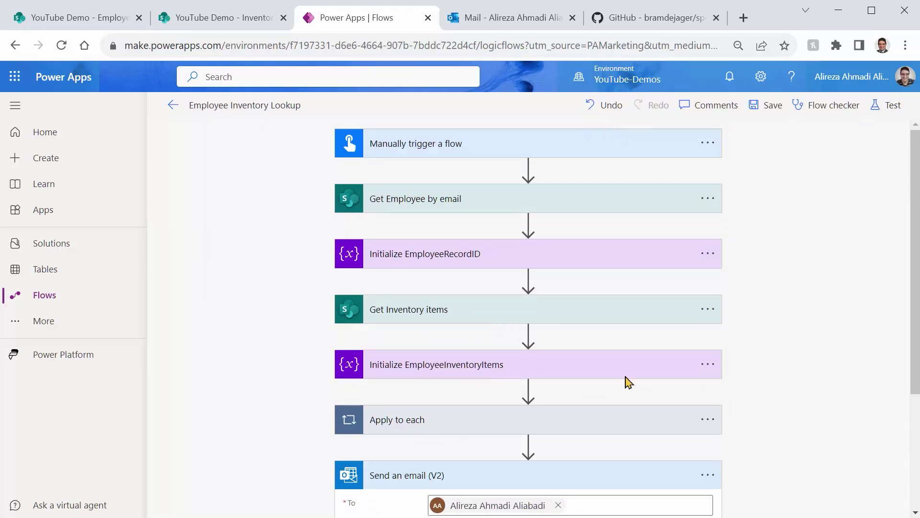
scroll(623, 386, "down", 2)
scroll(623, 393, "down", 1)
left_click(452, 360)
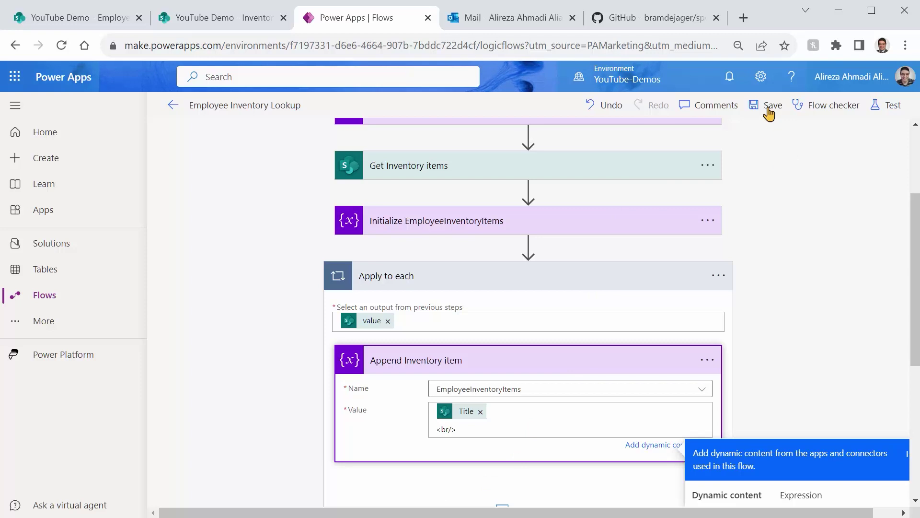
left_click(768, 110)
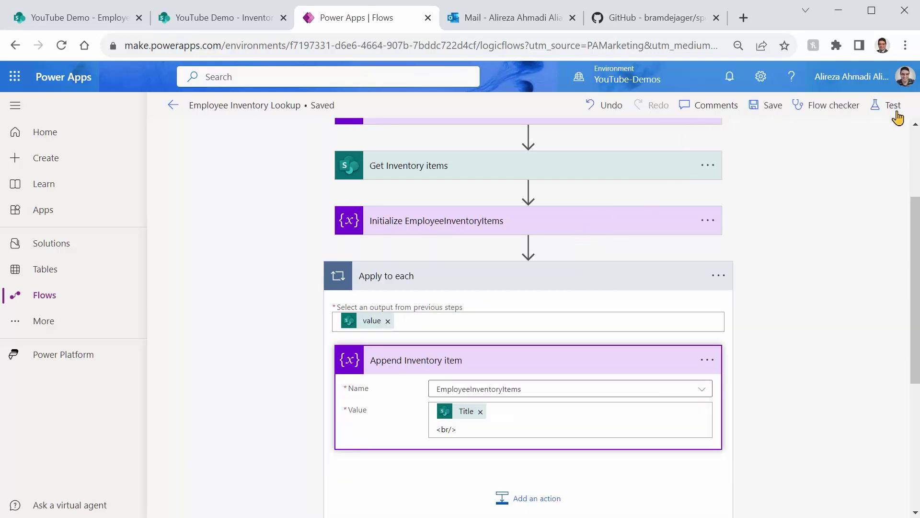
Rerun the flow manually for the same employee's email and confirm it succeeds.
left_click(893, 106)
left_click(747, 497)
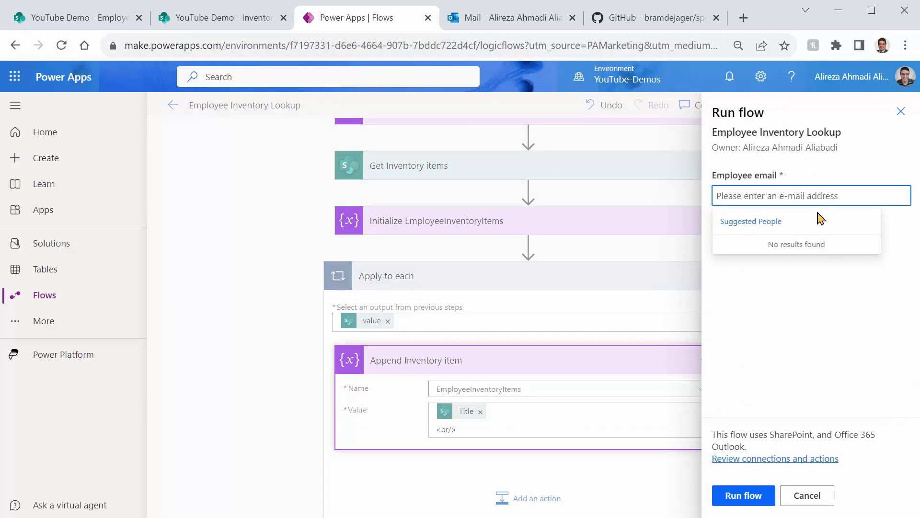
type("James Smith")
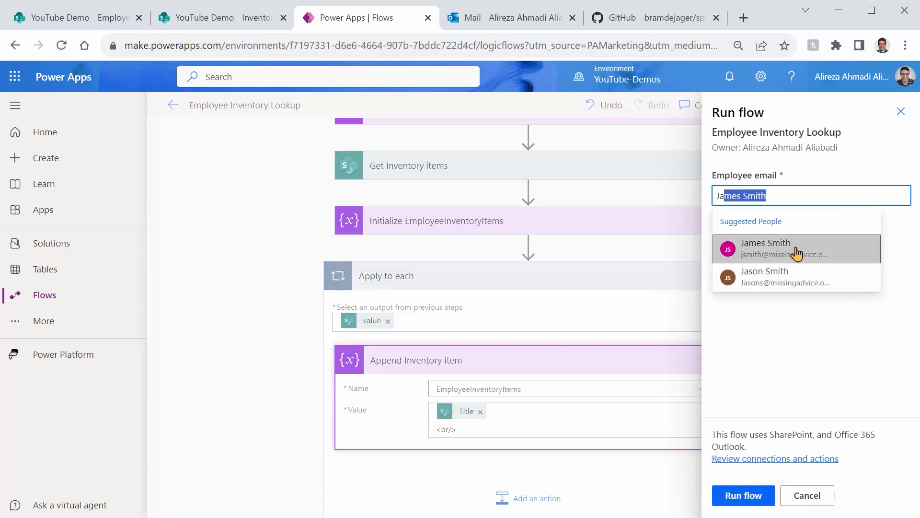
left_click(795, 254)
left_click(735, 489)
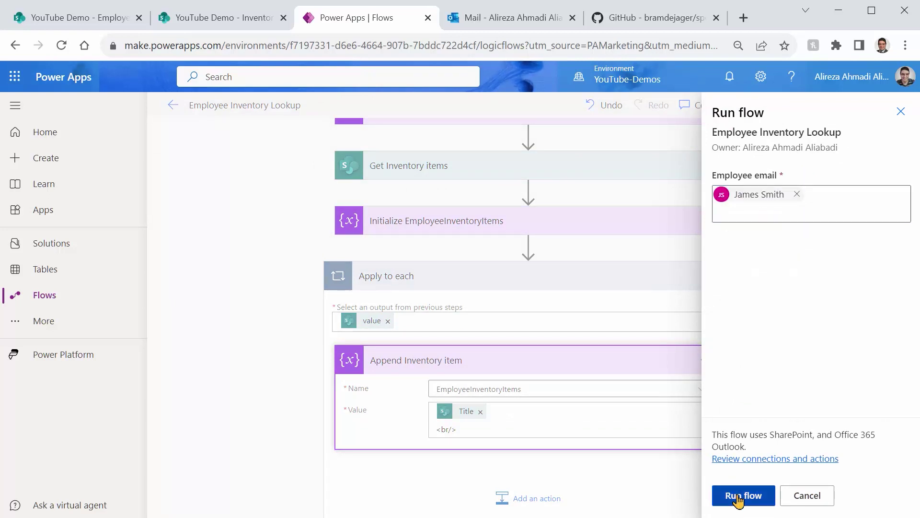
left_click(743, 497)
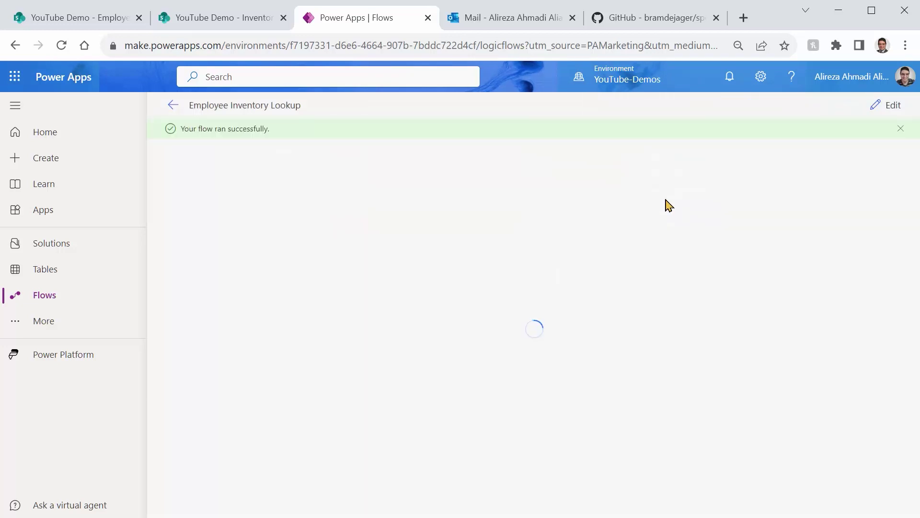
left_click(515, 15)
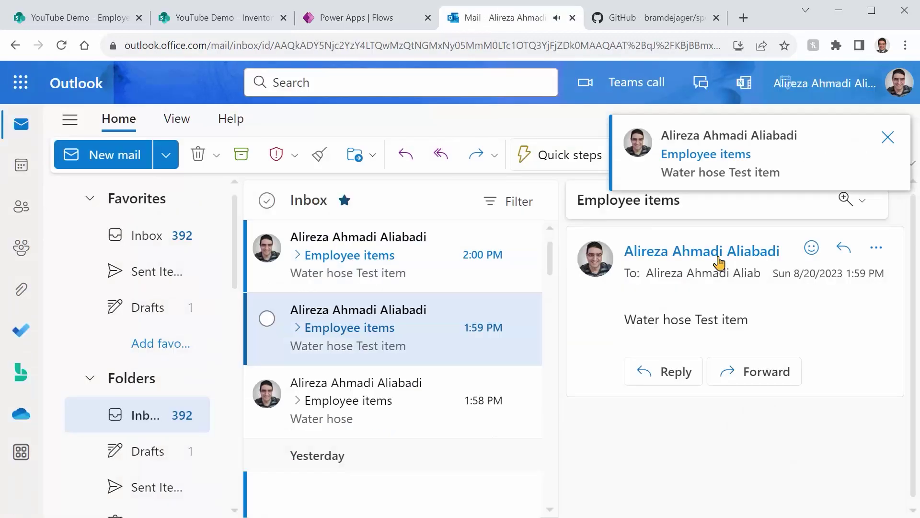
Read the 2:00 PM Employee items email showing Water hose and Test item on separate lines.
left_click(402, 272)
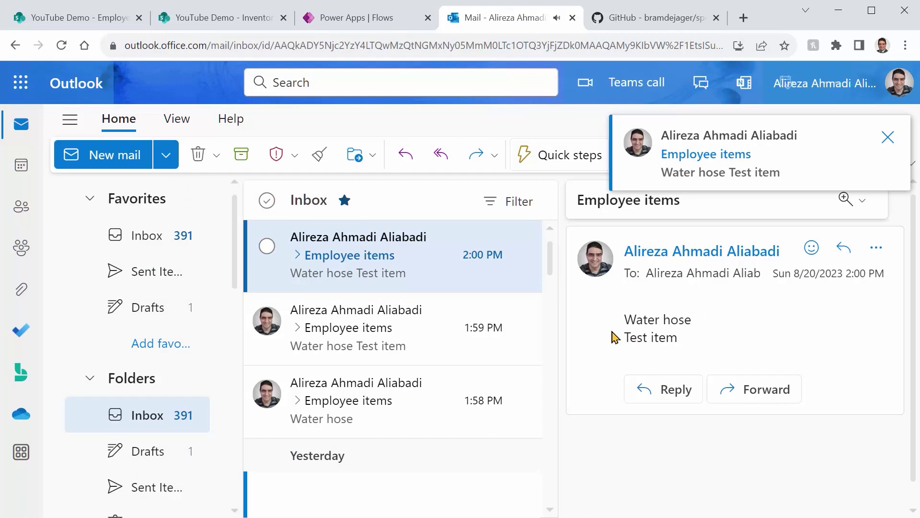